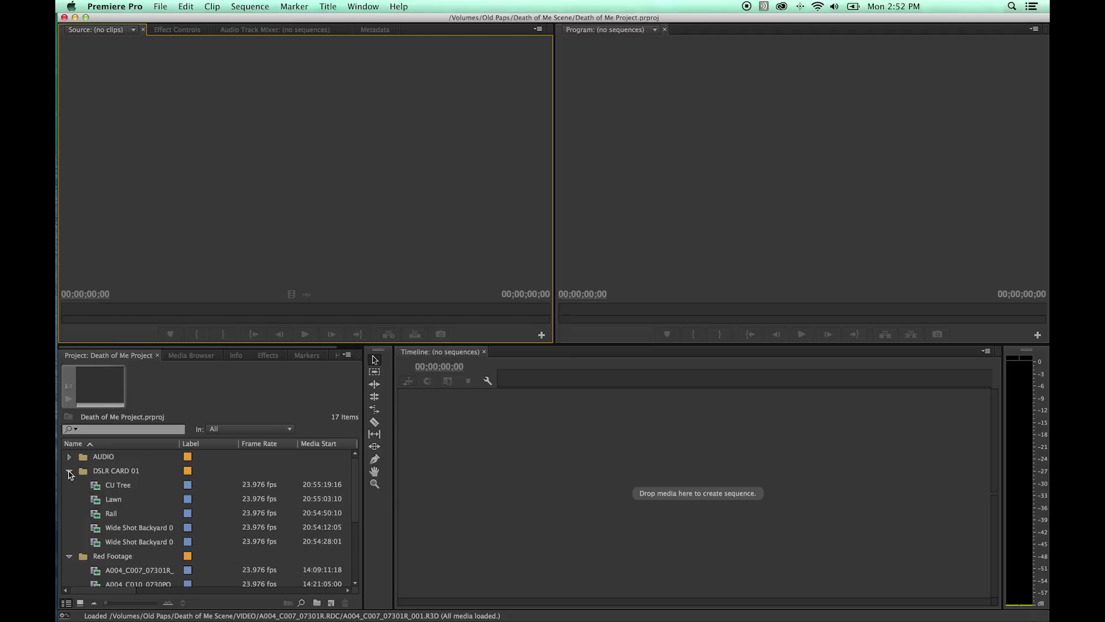
- Preview the A004_C007_07301R_001.R3D clip from the Red Footage bin and create a sequence from it
left_click(70, 471)
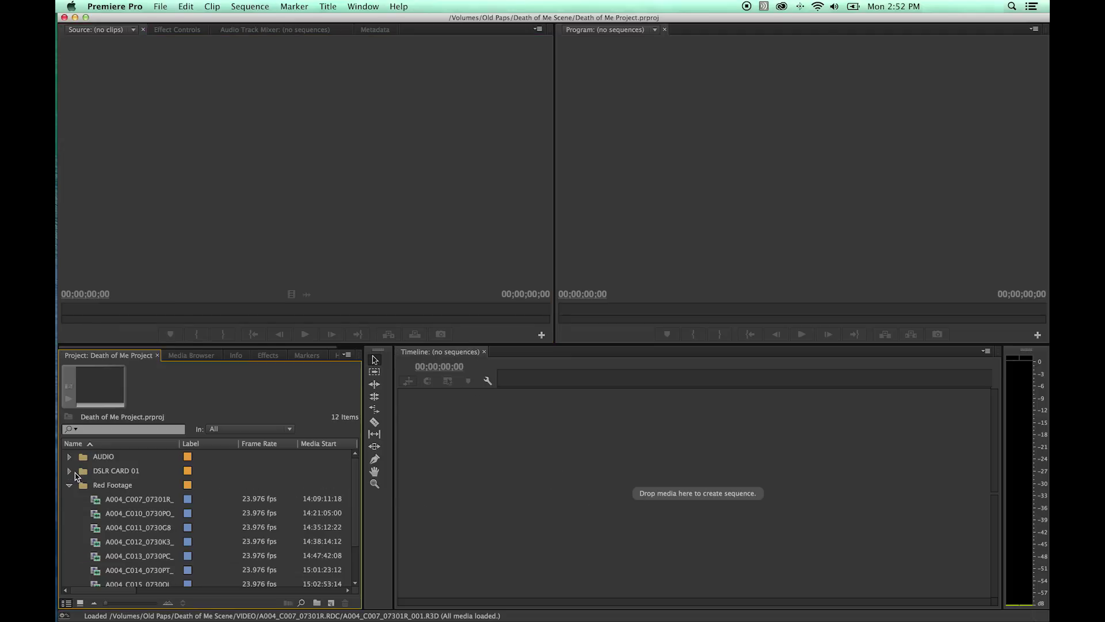
double_click(95, 502)
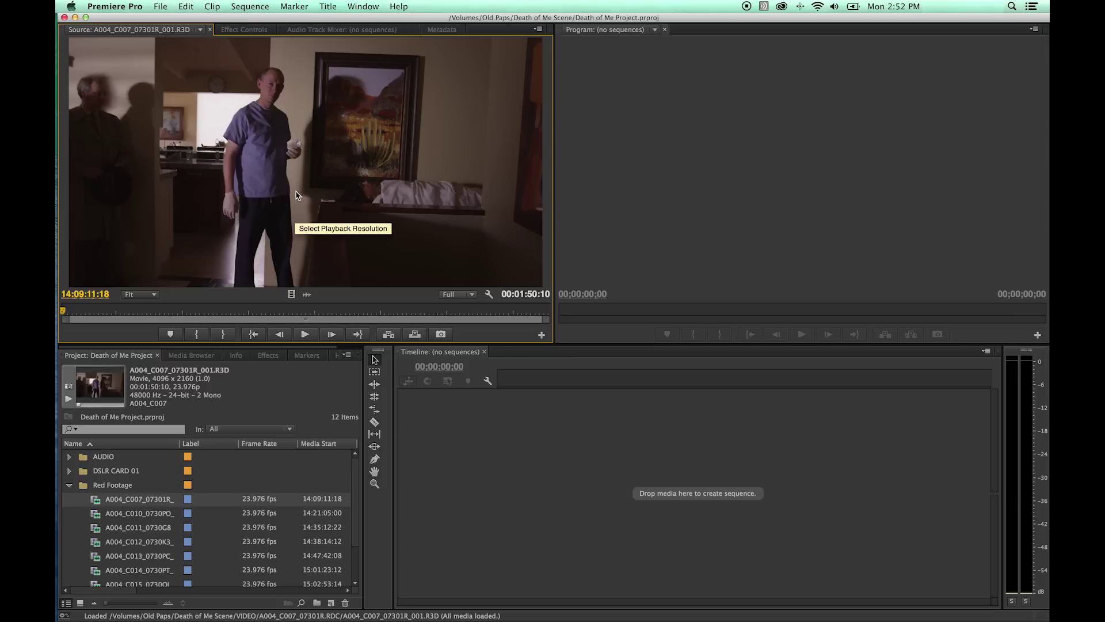
left_click_drag(81, 311, 98, 312)
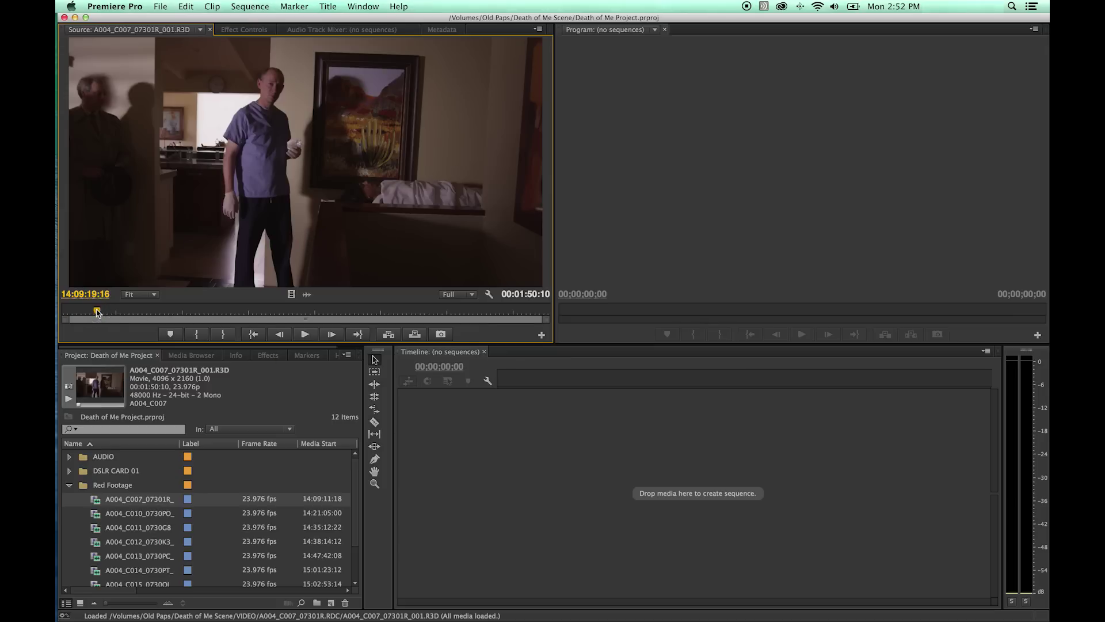
left_click_drag(245, 224, 505, 478)
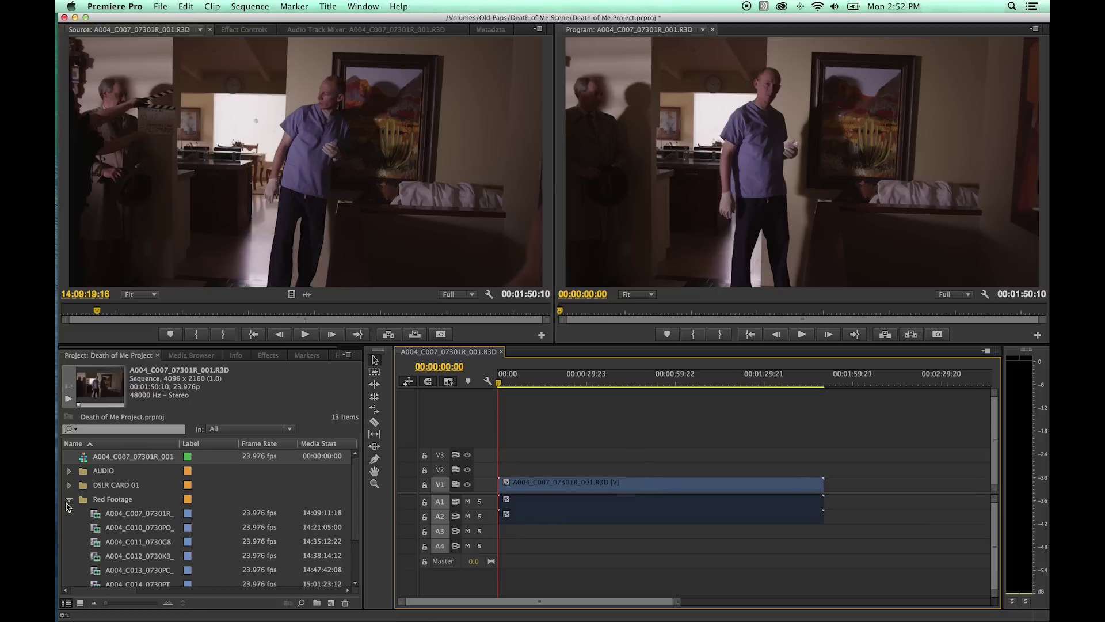
- Delete the clip from the timeline, and undo both the deletion and the creation of the sequence
left_click(68, 500)
left_click_drag(563, 440, 626, 482)
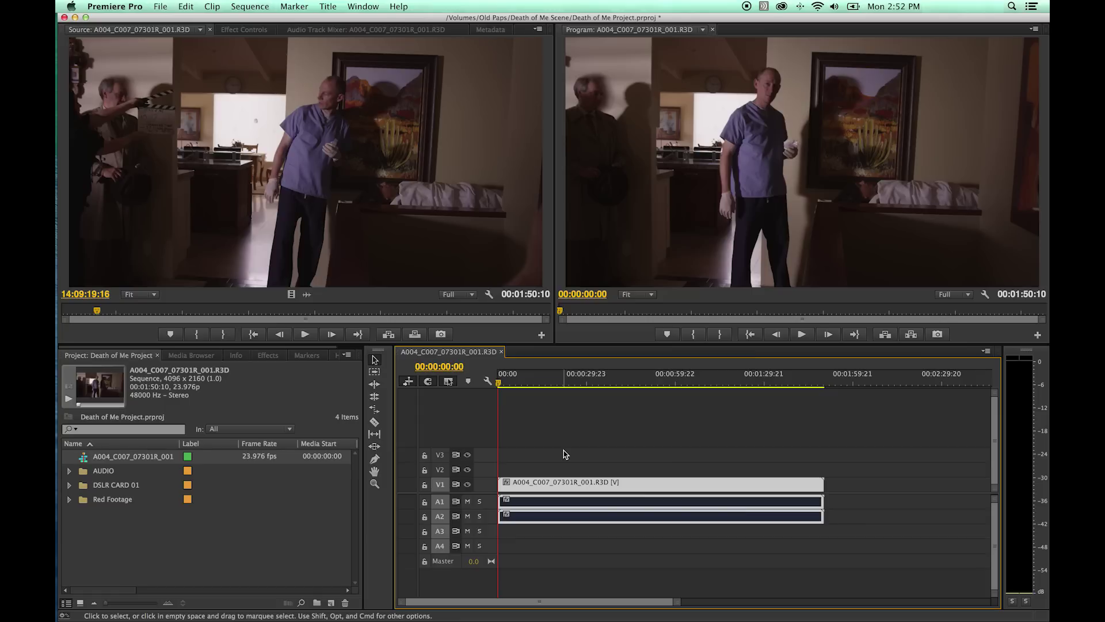
left_click_drag(563, 455, 653, 526)
key("Delete")
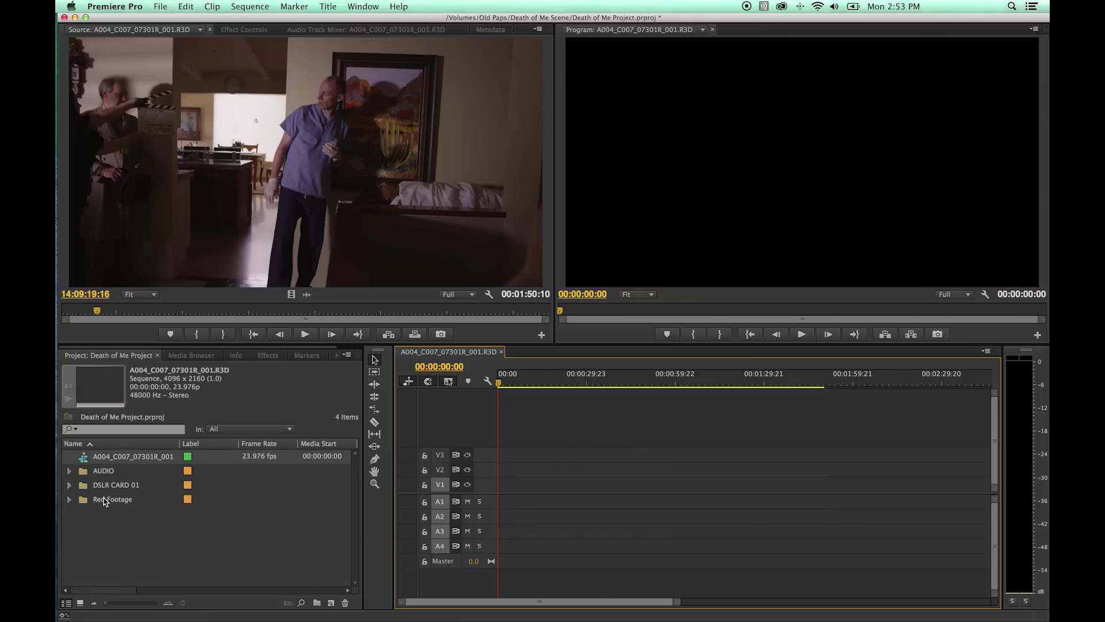
key("super+z")
key("super+z")
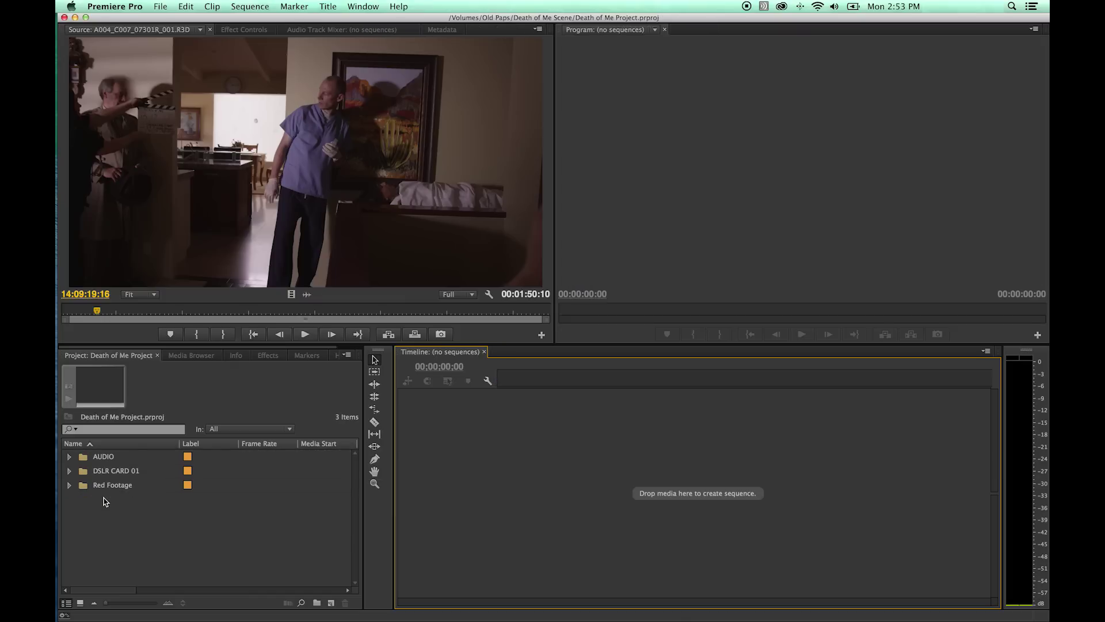
- Examine the format details of the CU Tree clip and the A004_C007_07301R_001.R3D clip, scrubbing the latter back near its start
left_click(69, 471)
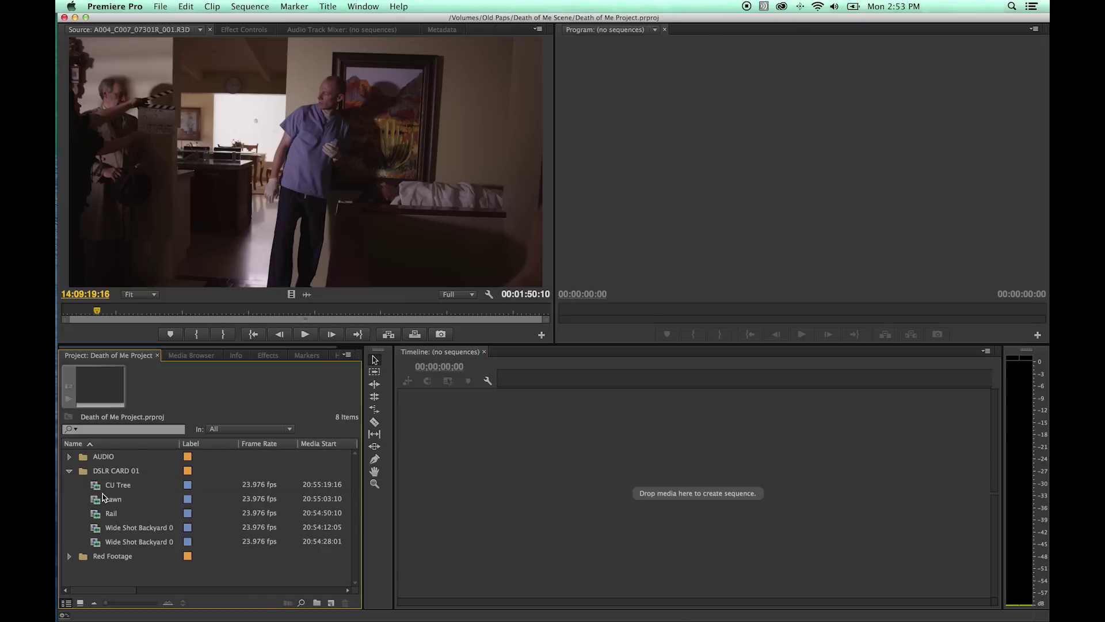
left_click(98, 489)
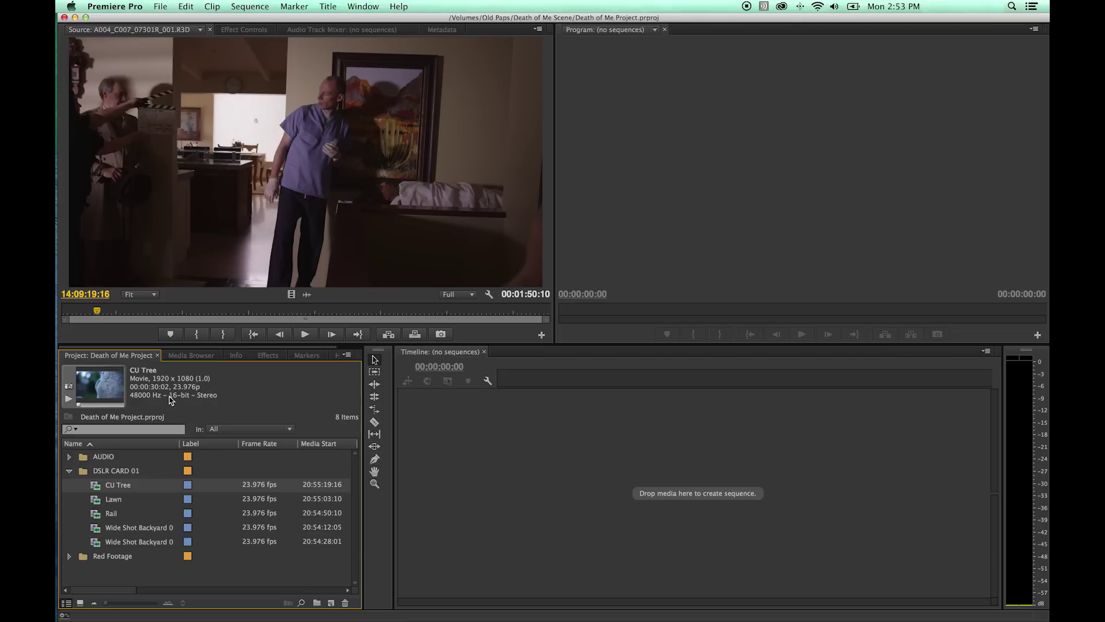
left_click(69, 556)
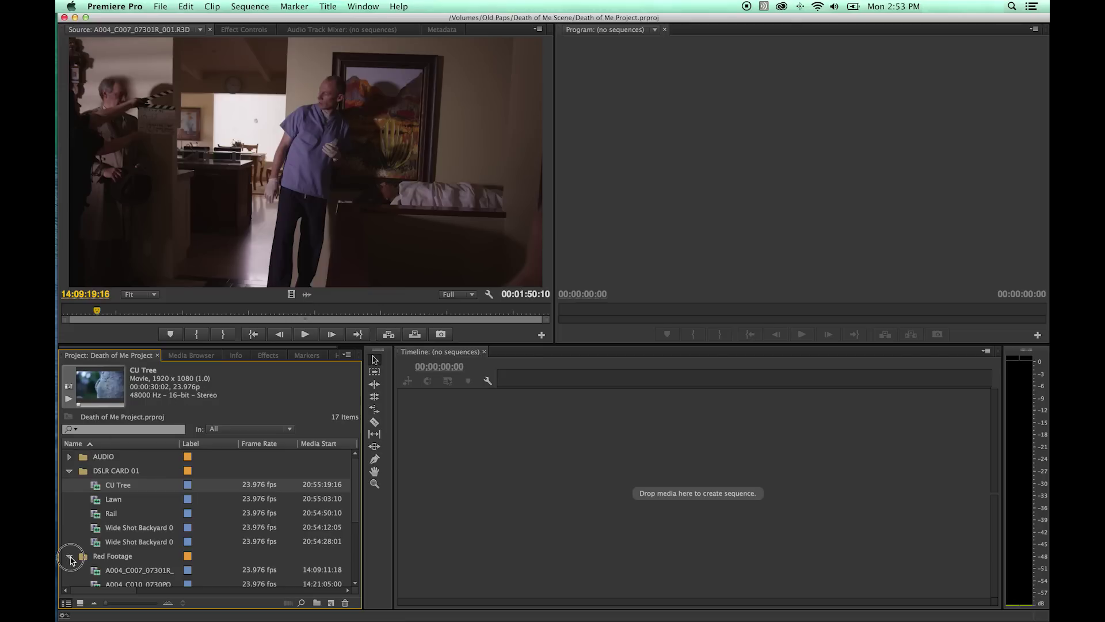
scroll(123, 553, "down", 2)
left_click(125, 512)
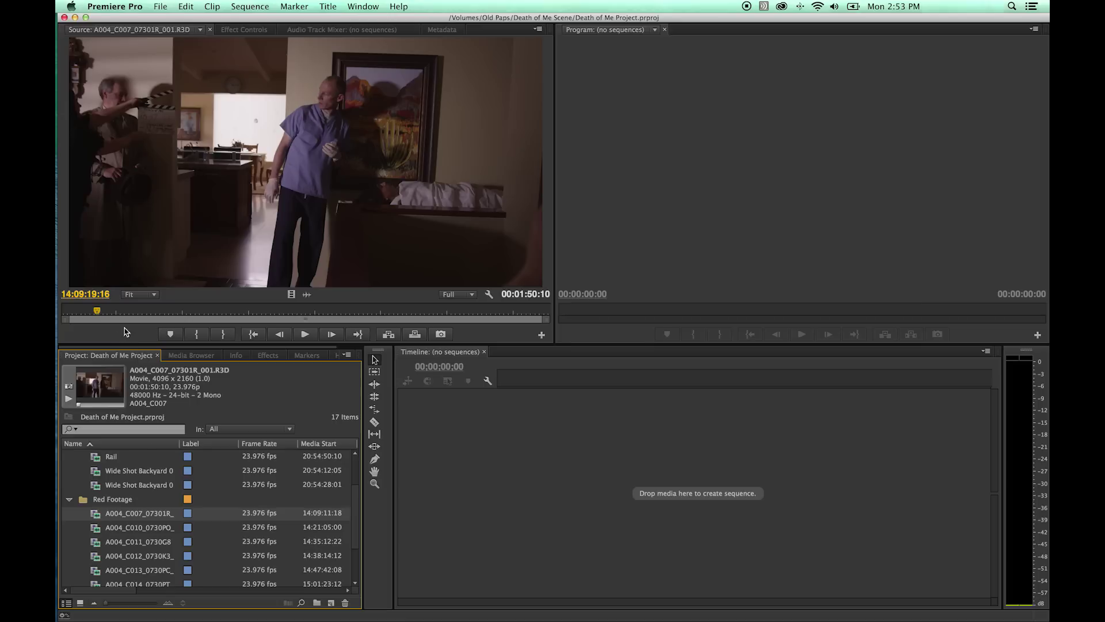
left_click_drag(98, 313, 70, 315)
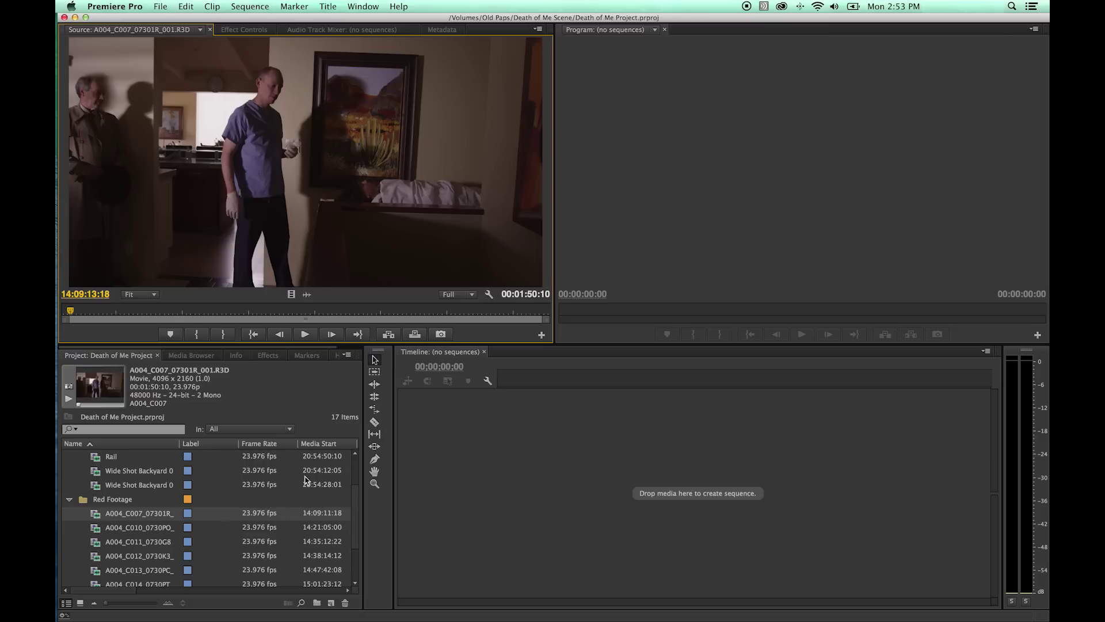
- Create a new sequence from the CU Tree clip in the DSLR CARD 01 bin
scroll(213, 500, "up", 2)
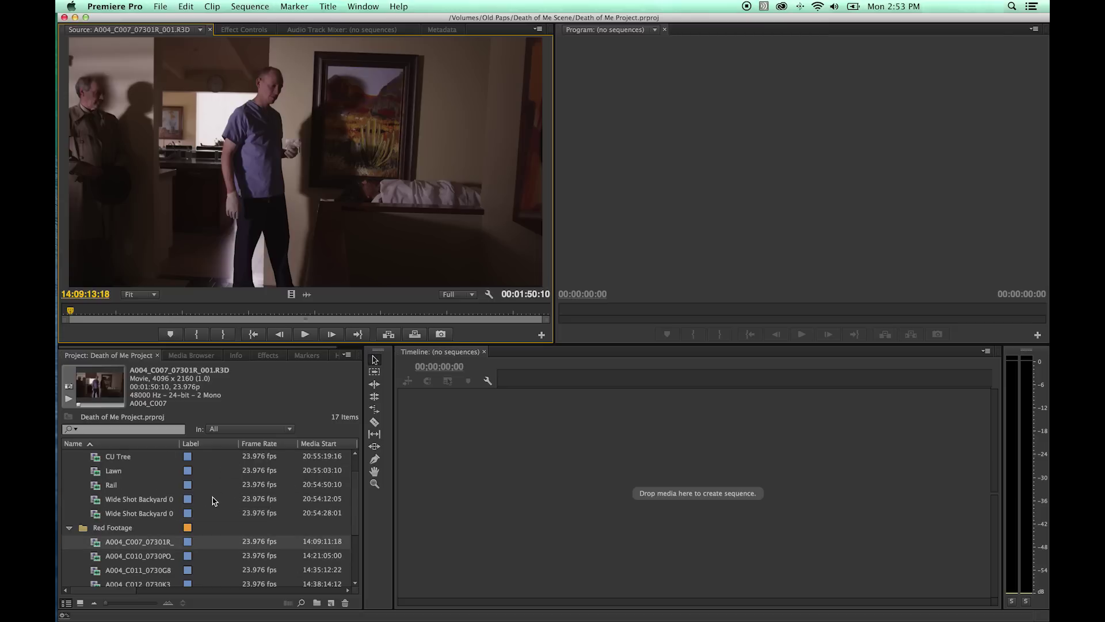
scroll(213, 500, "up", 2)
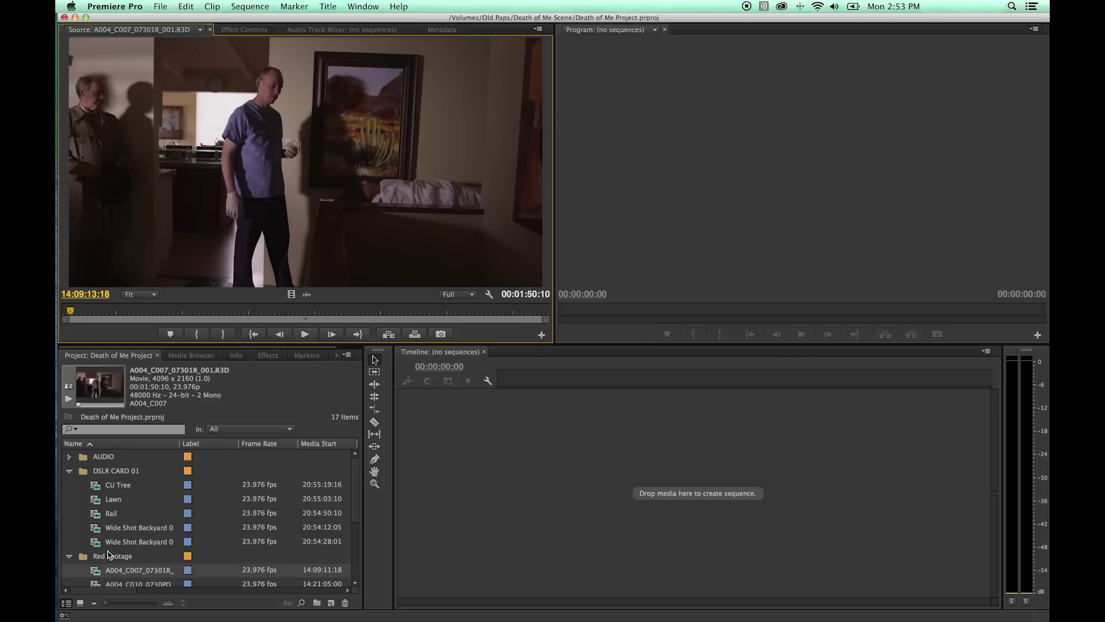
left_click(102, 488)
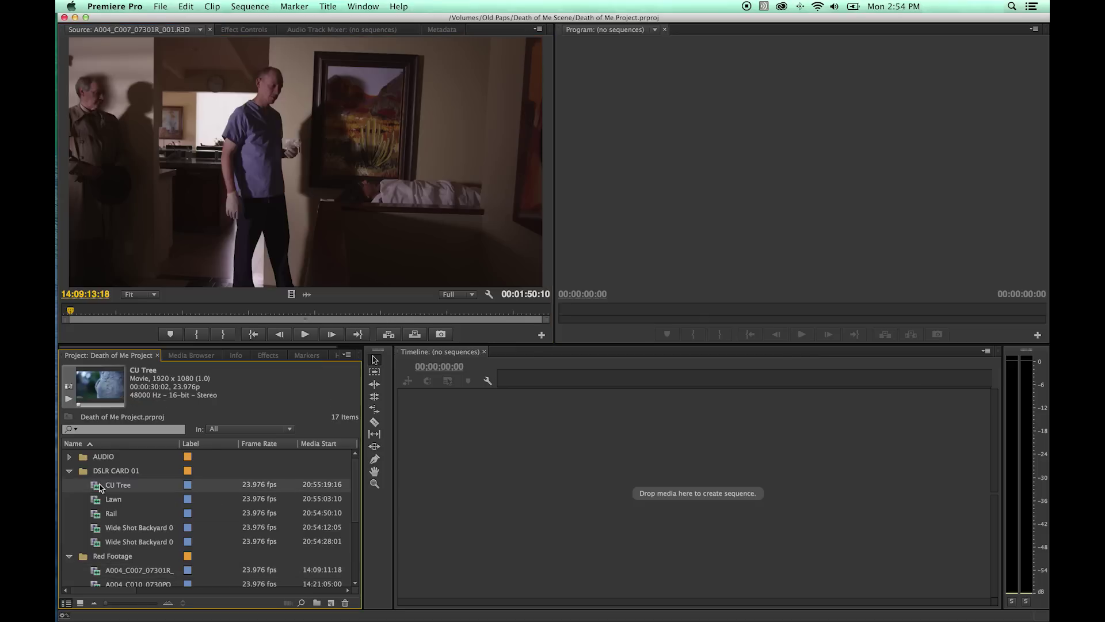
left_click_drag(96, 488, 625, 470)
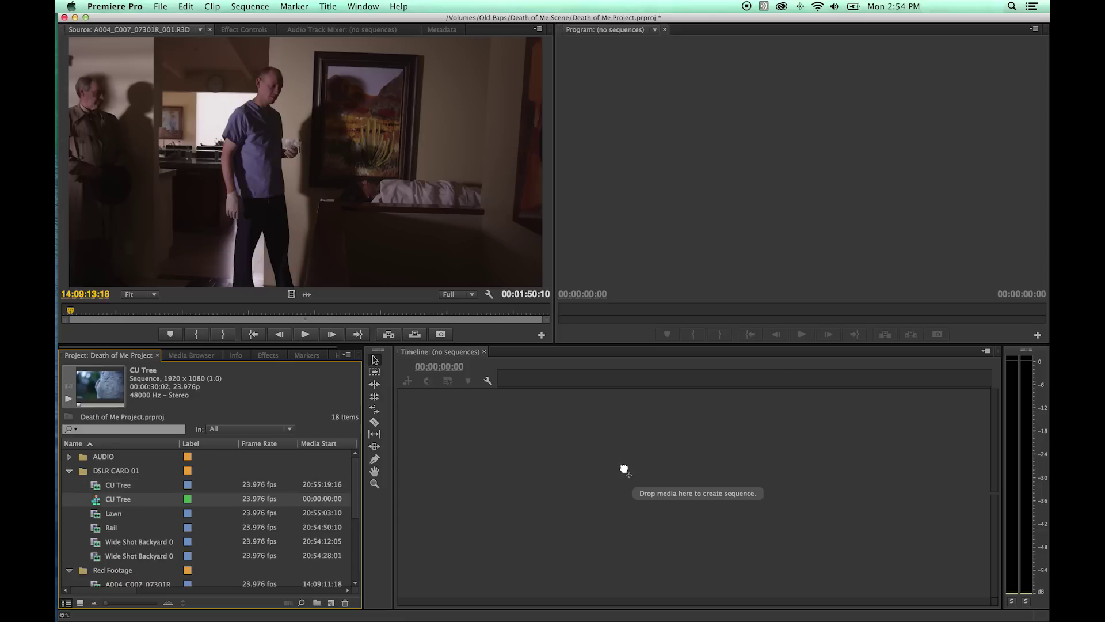
- Move the CU Tree sequence out of the DSLR CARD 01 bin to the project's top level and collapse the open bins
left_click(92, 501)
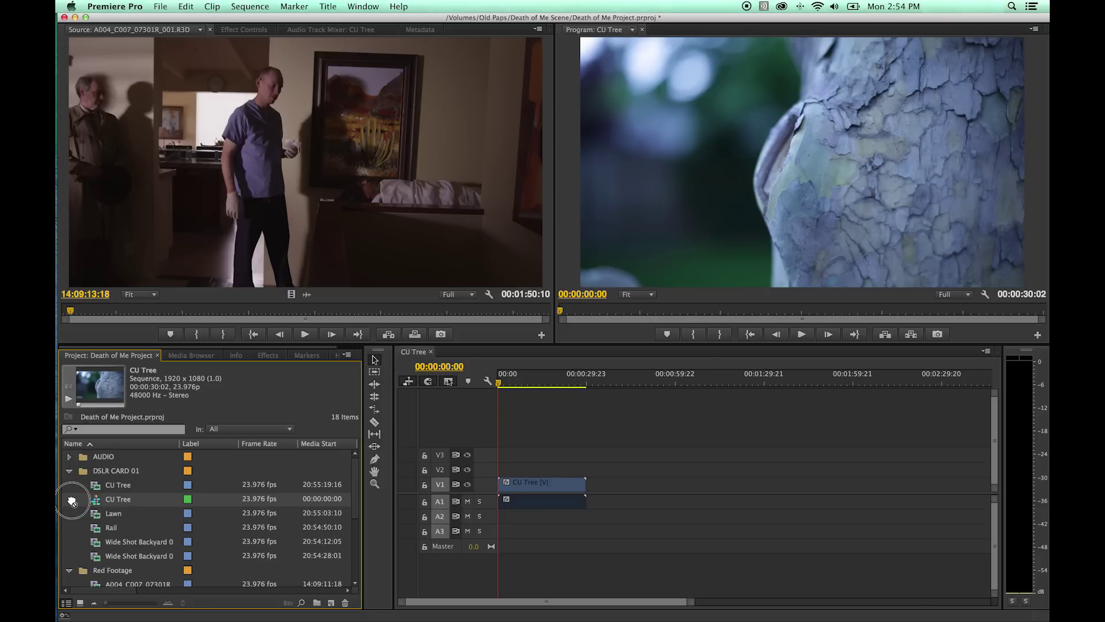
left_click_drag(72, 501, 71, 503)
left_click(69, 485)
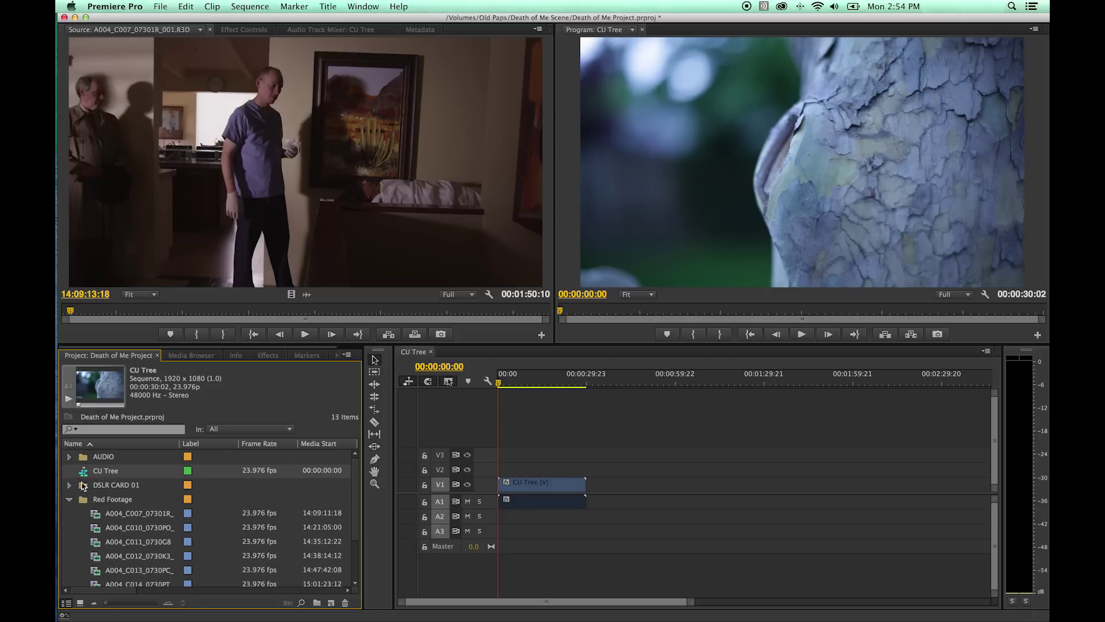
left_click(69, 499)
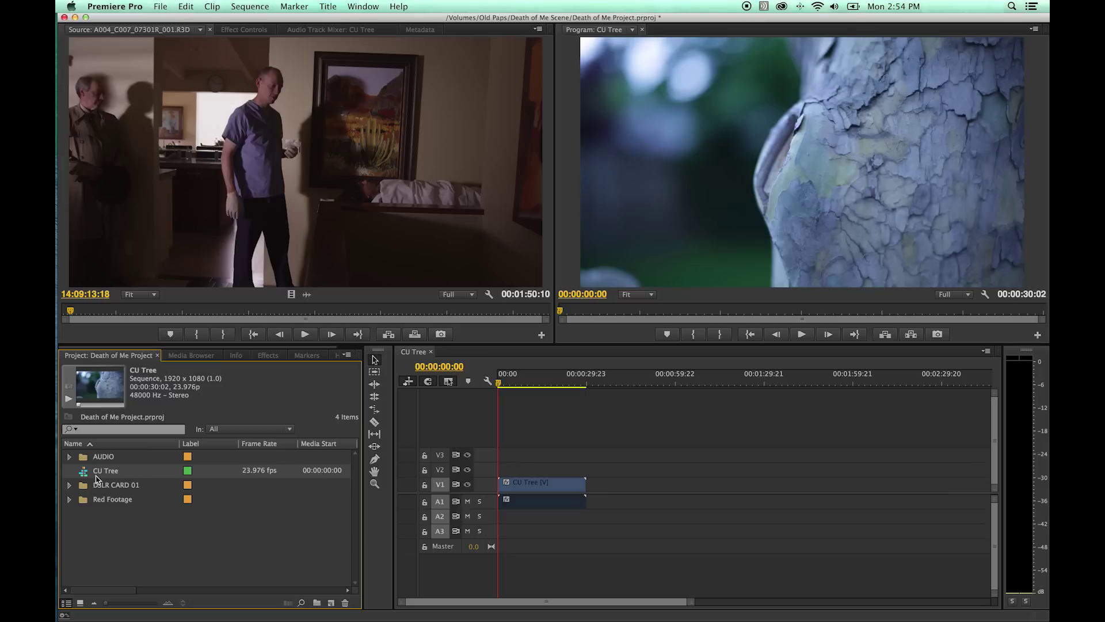
left_click(164, 531)
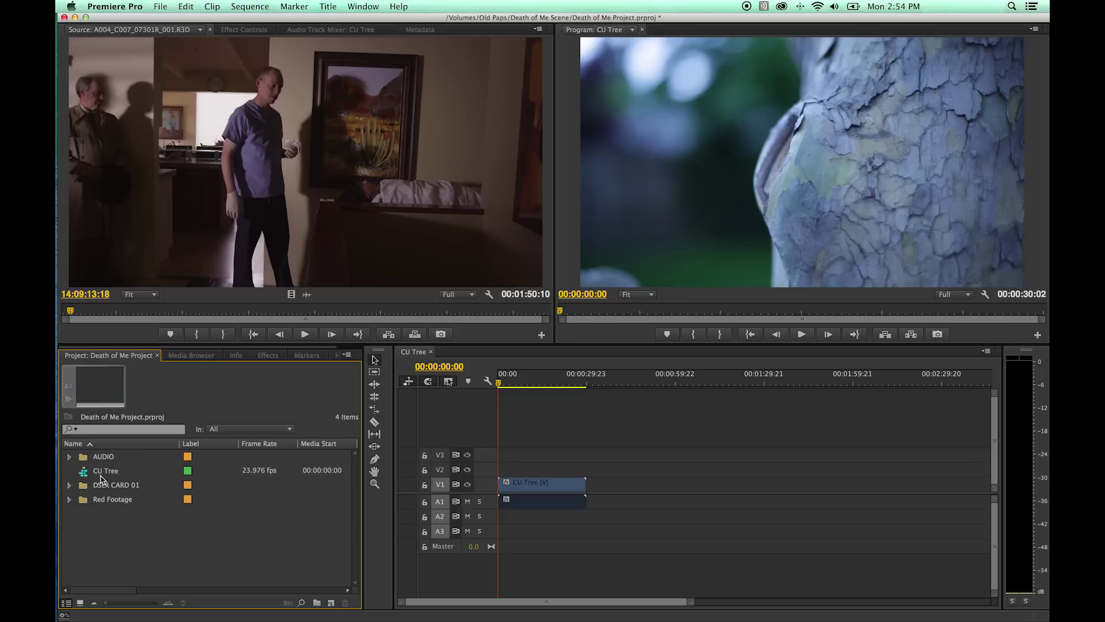
left_click(101, 476)
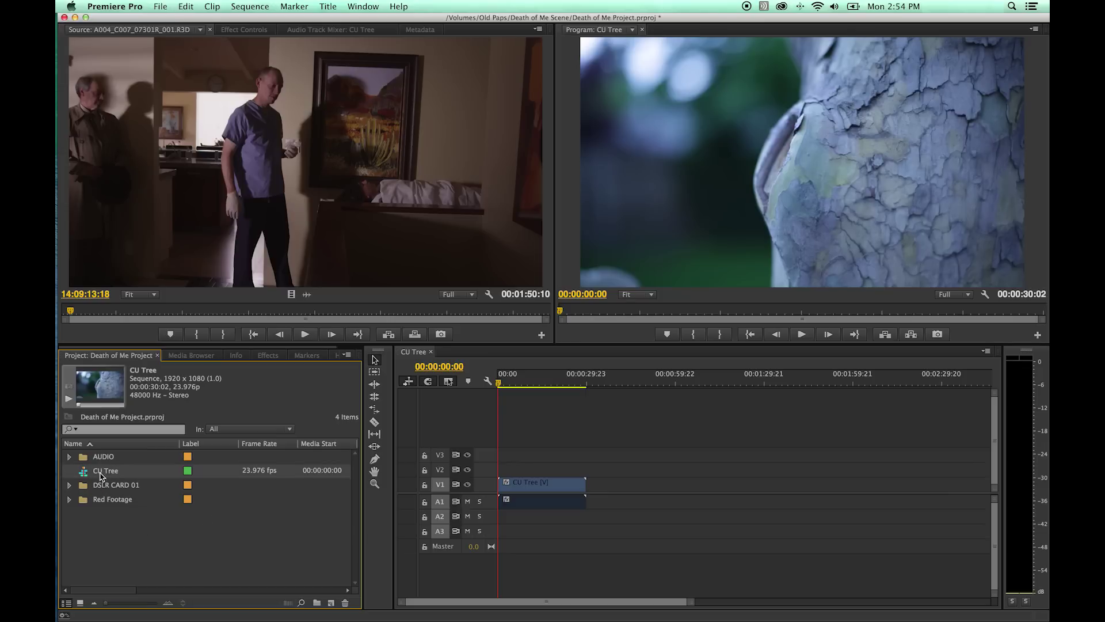
- Create a new sequence from the A004_C007_07301R_001.R3D clip in the Red Footage bin
left_click(70, 500)
left_click(96, 517)
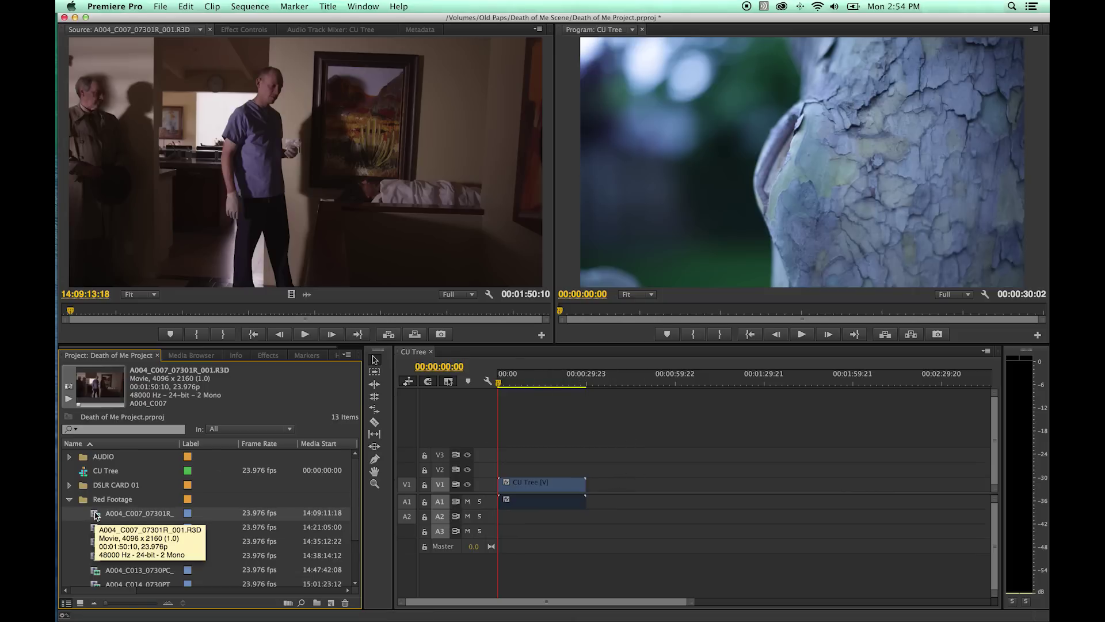
left_click_drag(97, 514, 330, 604)
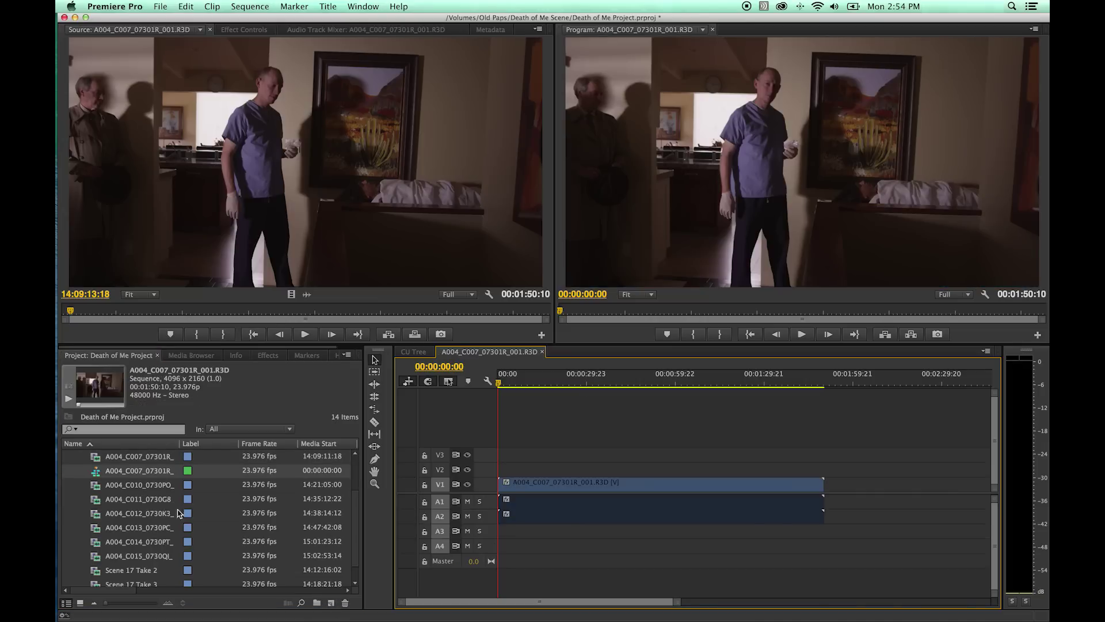
- Move the A004_C007_07301R_001 sequence out of the Red Footage bin to the project's top level and collapse the bin
scroll(112, 501, "up", 4)
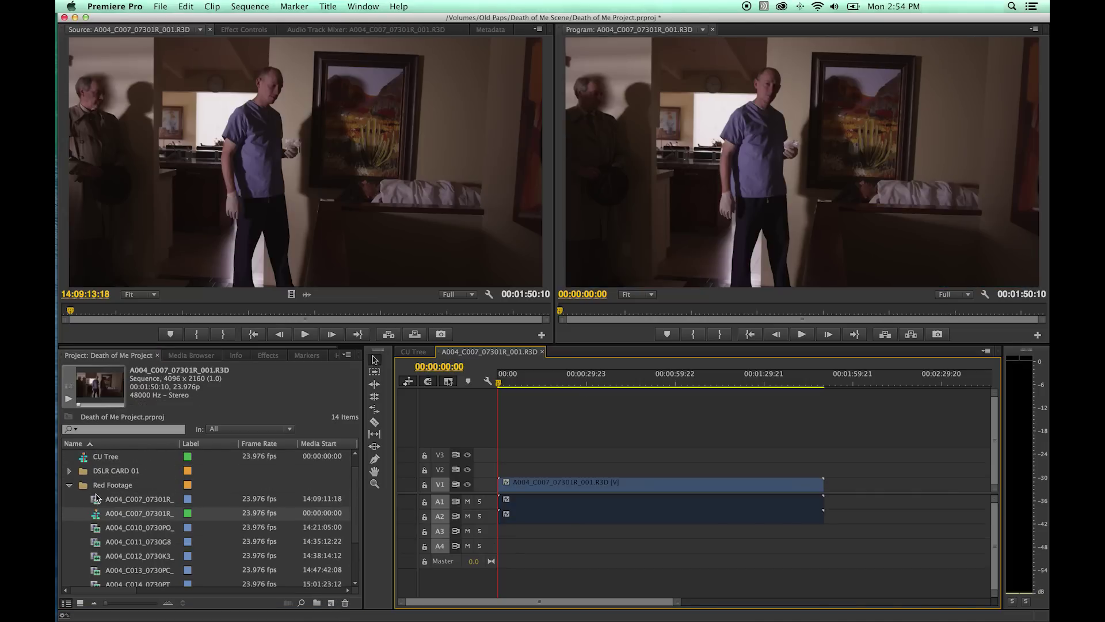
left_click_drag(96, 527, 70, 521)
left_click(69, 514)
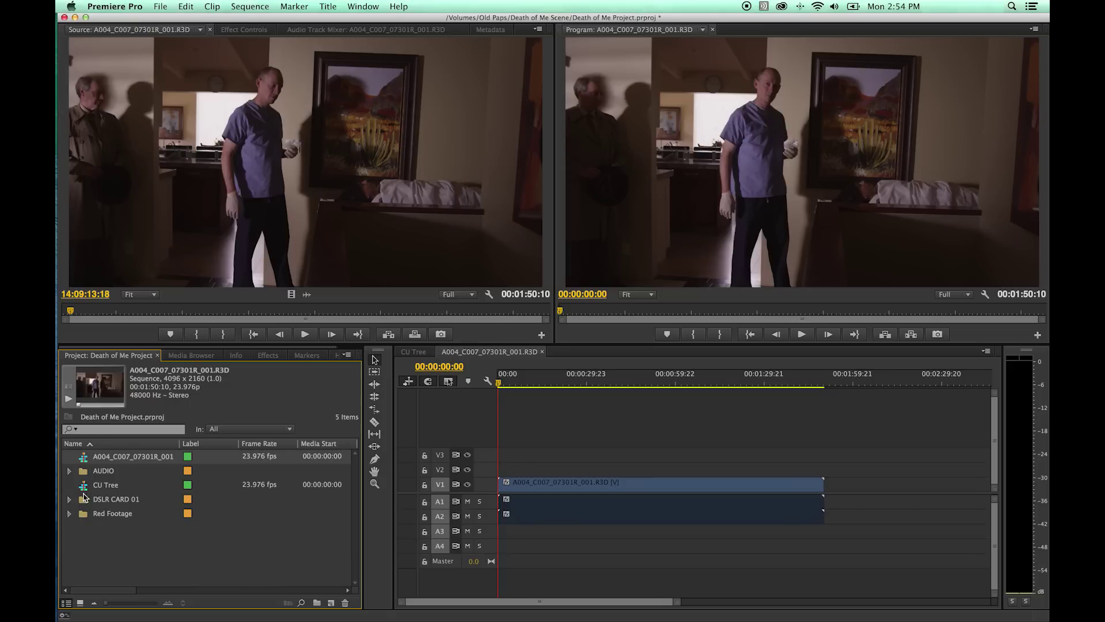
- Rename the A004_C007_07301R_001 sequence as Red Timeline
left_click(116, 460)
type("Red Timeline")
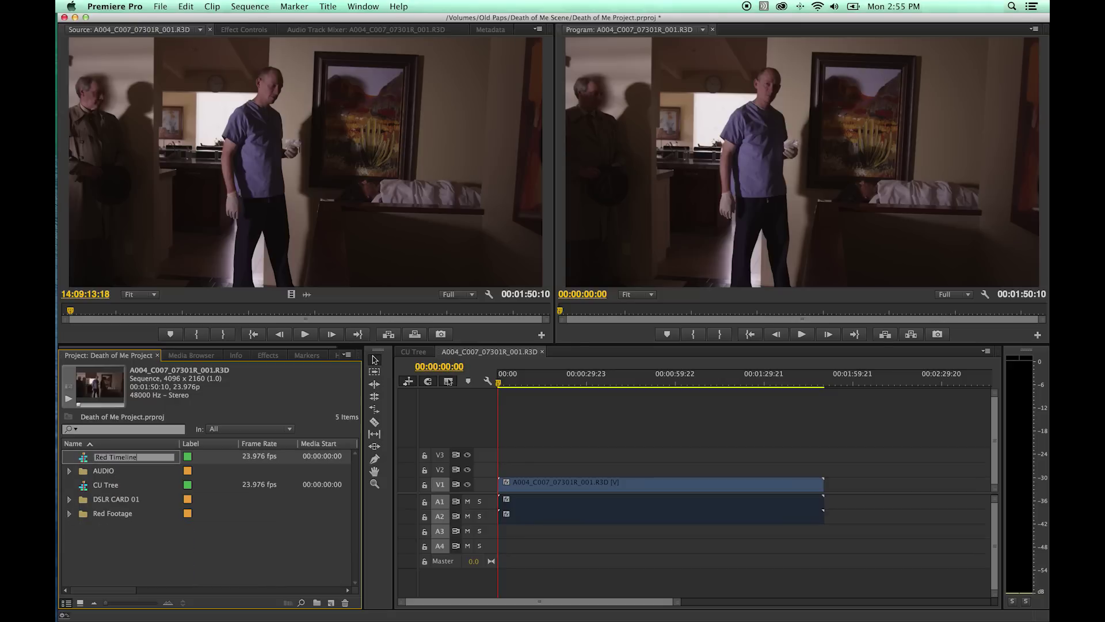
key("Tab")
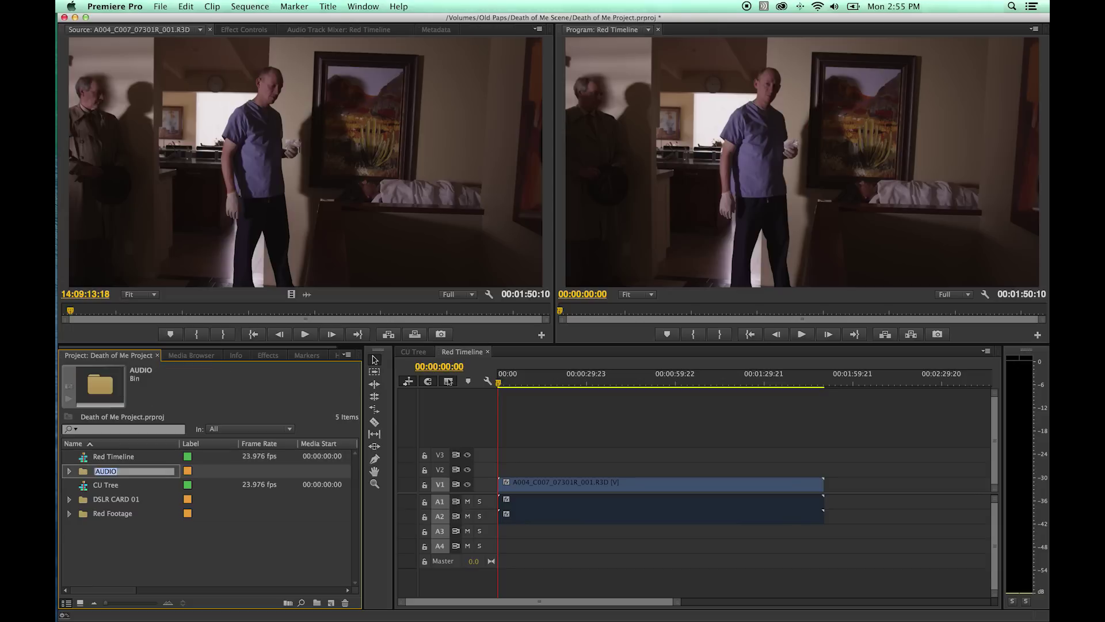
- Rename the CU Tree sequence as DSLR Timeline
left_click(98, 489)
left_click(113, 487)
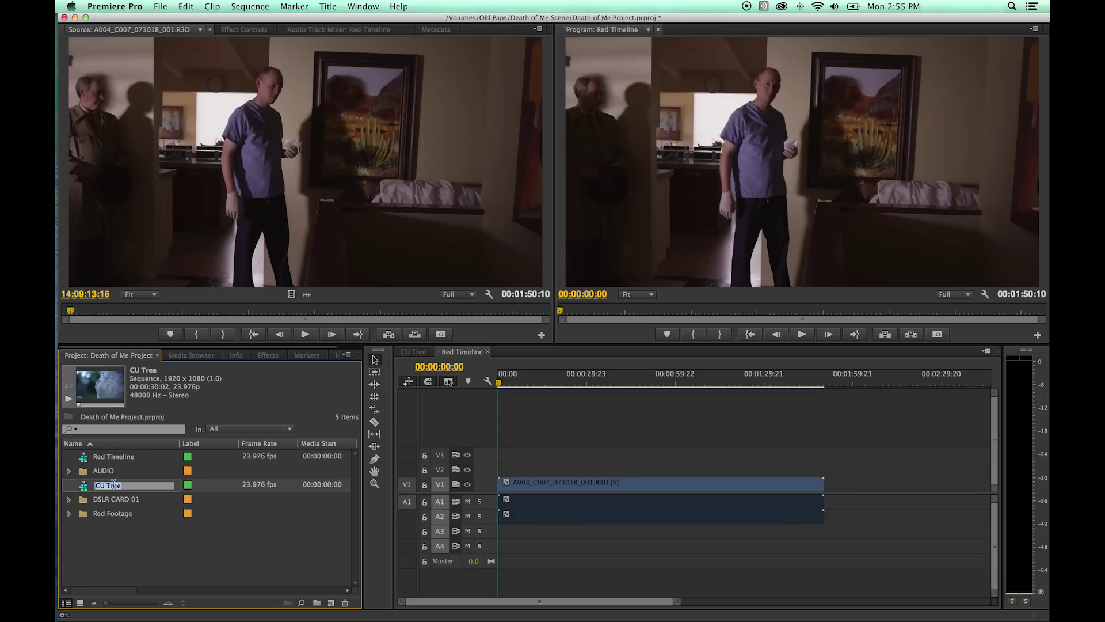
type("DSLR")
left_click(119, 542)
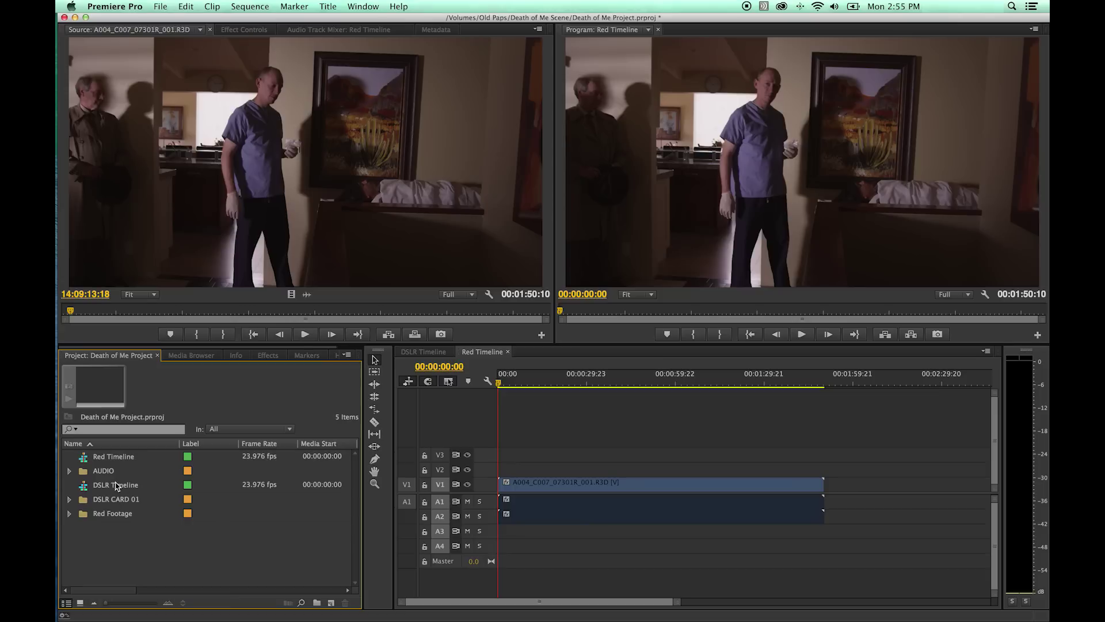
- Compare the frame size and format details of the Red Timeline and DSLR Timeline sequences, and open Red Timeline
left_click(129, 461)
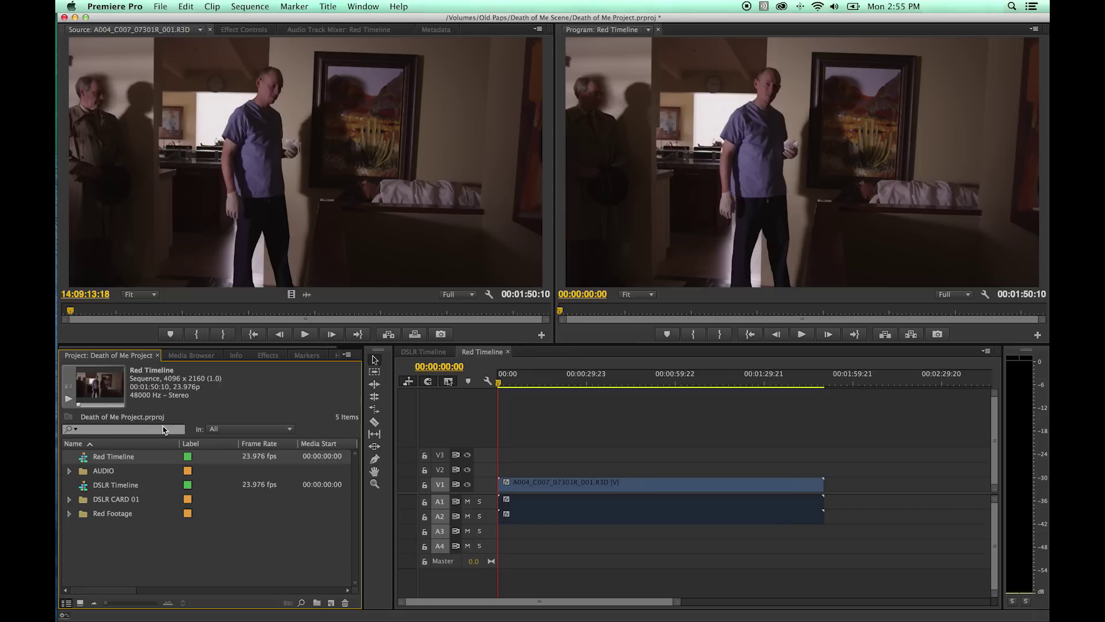
left_click(98, 489)
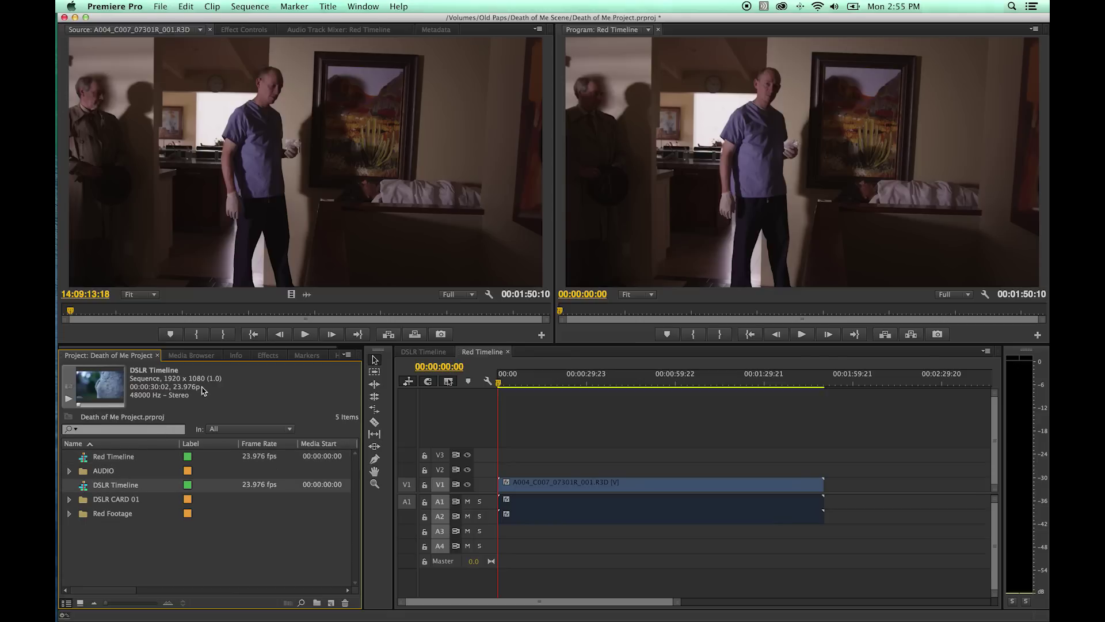
left_click(118, 458)
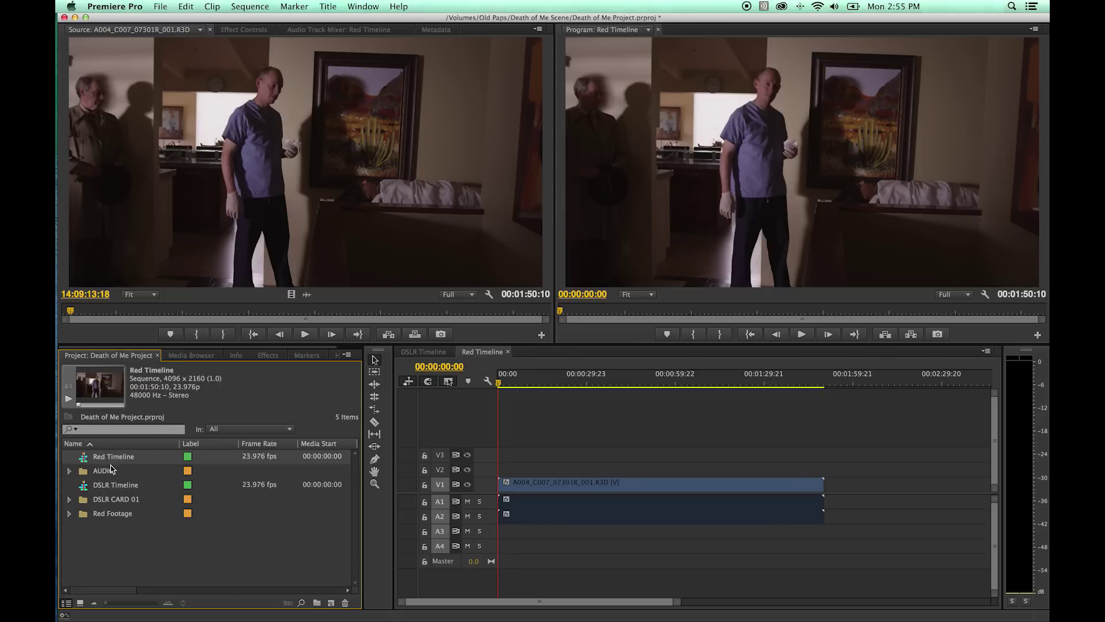
left_click(116, 487)
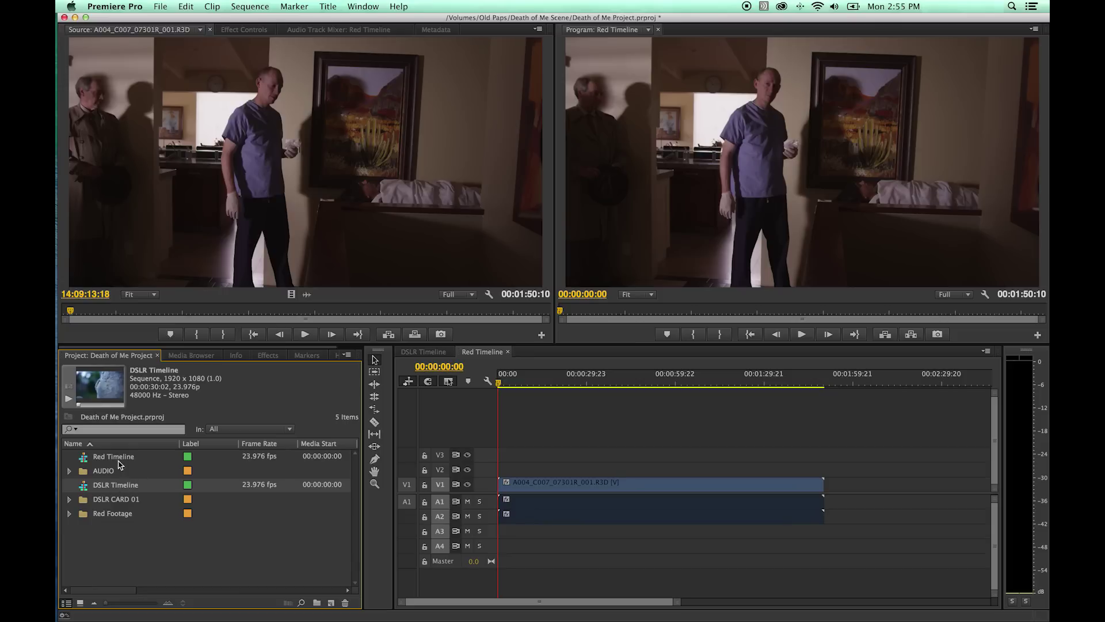
left_click(118, 459)
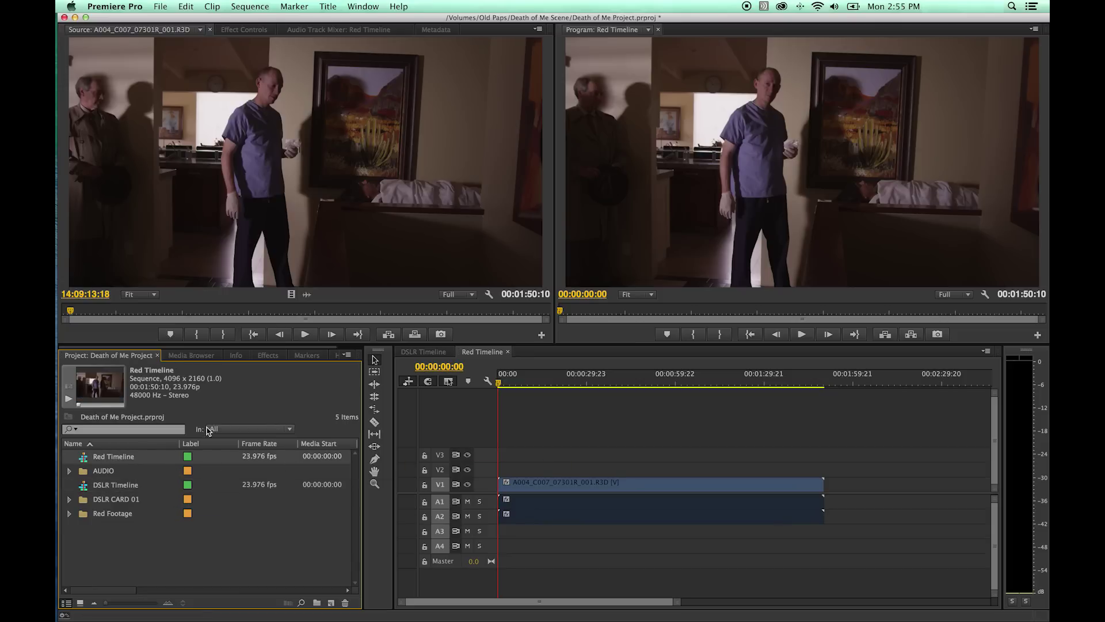
double_click(87, 461)
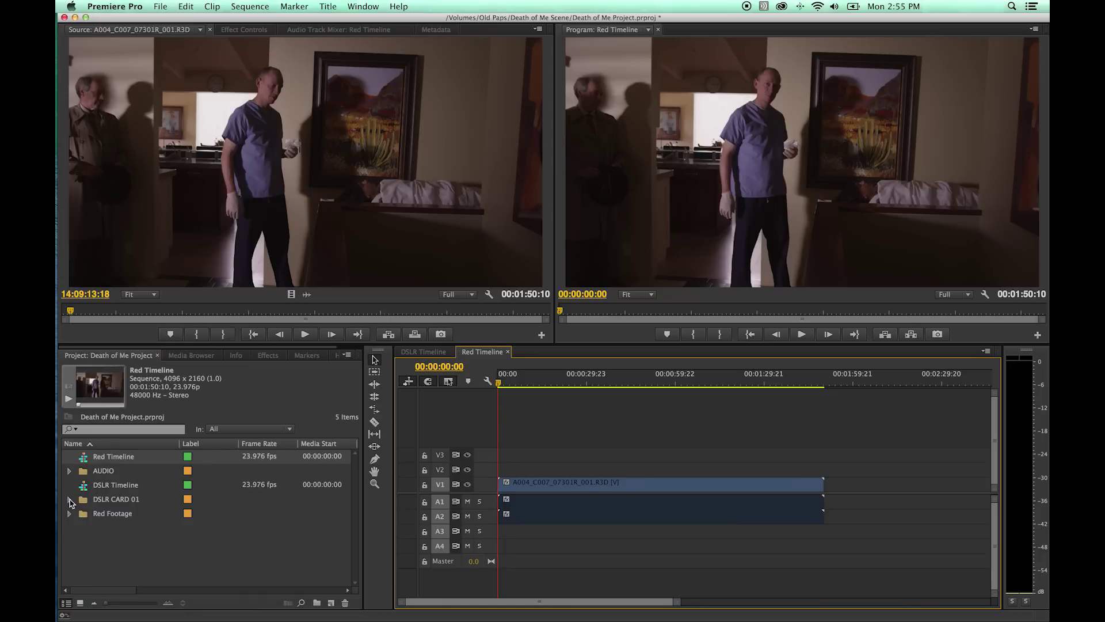
- Append the CU Tree clip from the DSLR CARD 01 bin directly after the RED clip in the Red Timeline
left_click(69, 500)
left_click_drag(98, 518, 769, 496)
left_click_drag(814, 495, 830, 493)
- Park the playhead near the end of the RED clip and set the program playback resolution to 1/2
left_click_drag(524, 384, 811, 385)
left_click(952, 295)
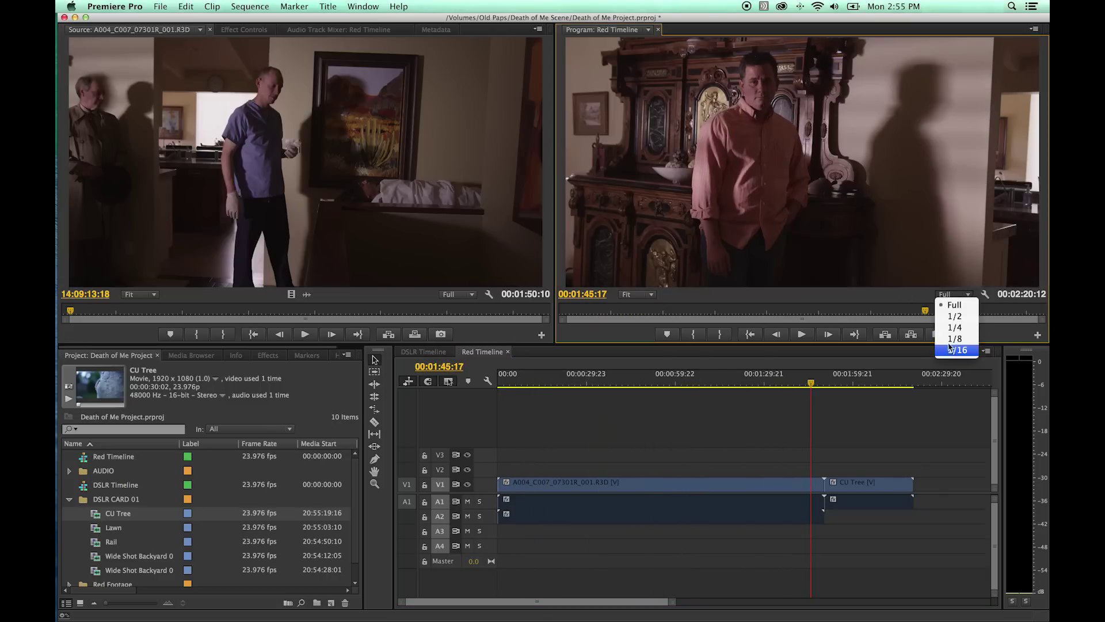
left_click(956, 319)
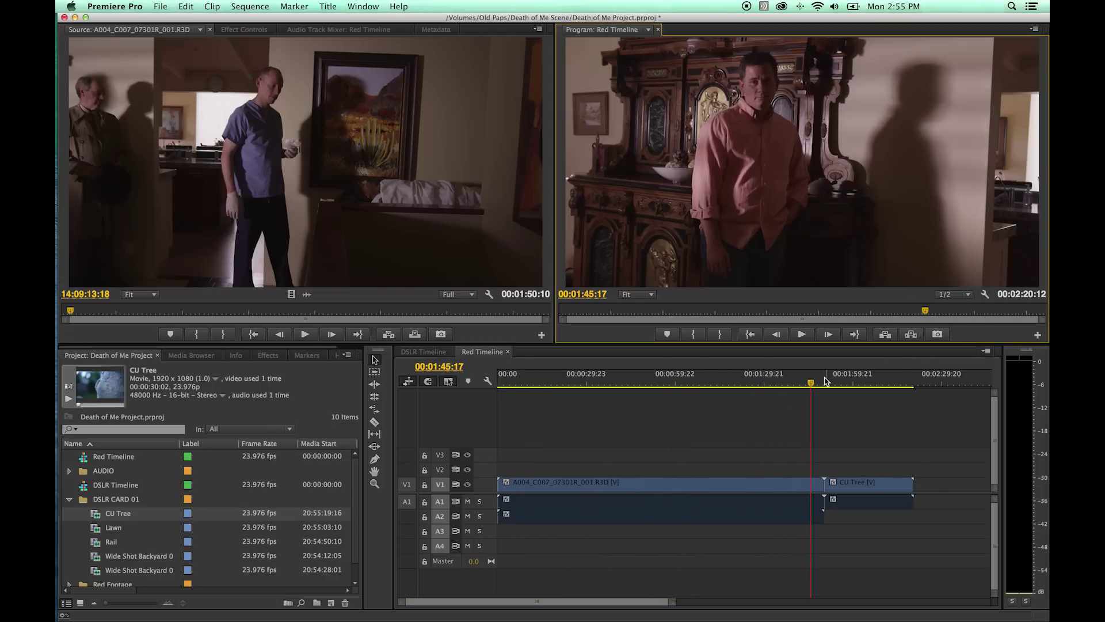
- Play the Red Timeline across the cut from the RED clip to CU Tree to compare their frame sizes
left_click(802, 383)
key("space")
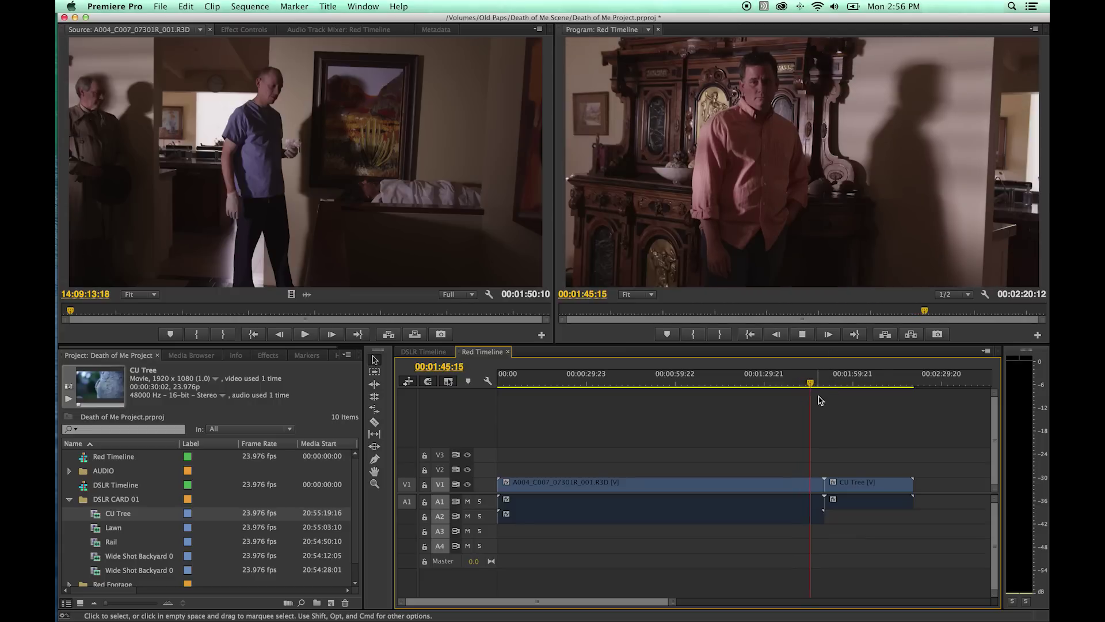
key("space")
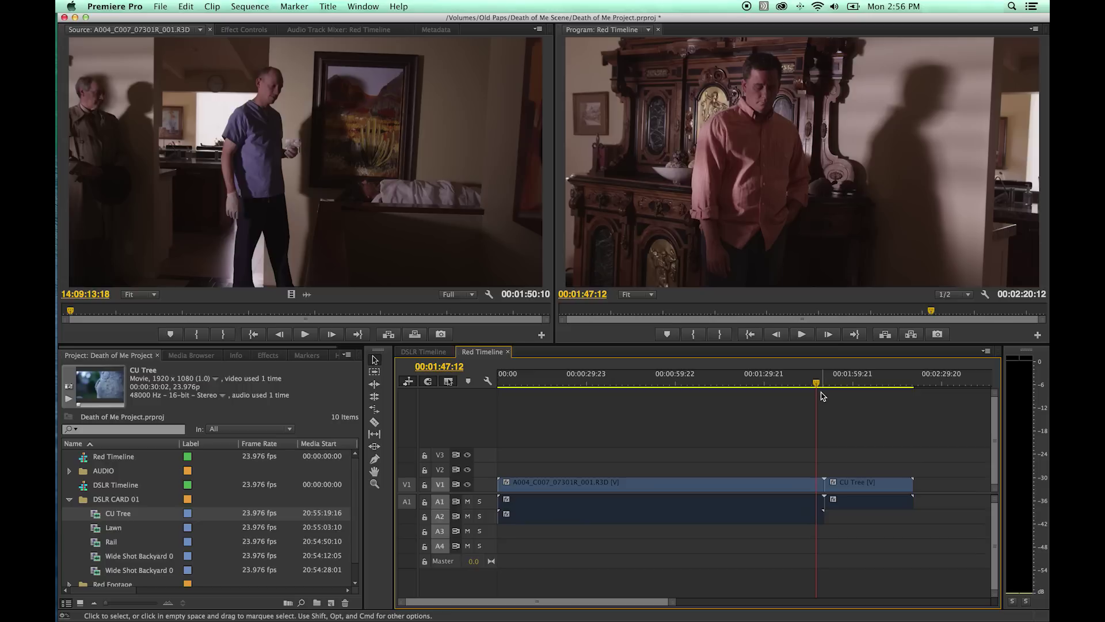
key("equal")
key("equal")
left_click_drag(759, 384, 773, 386)
key("space")
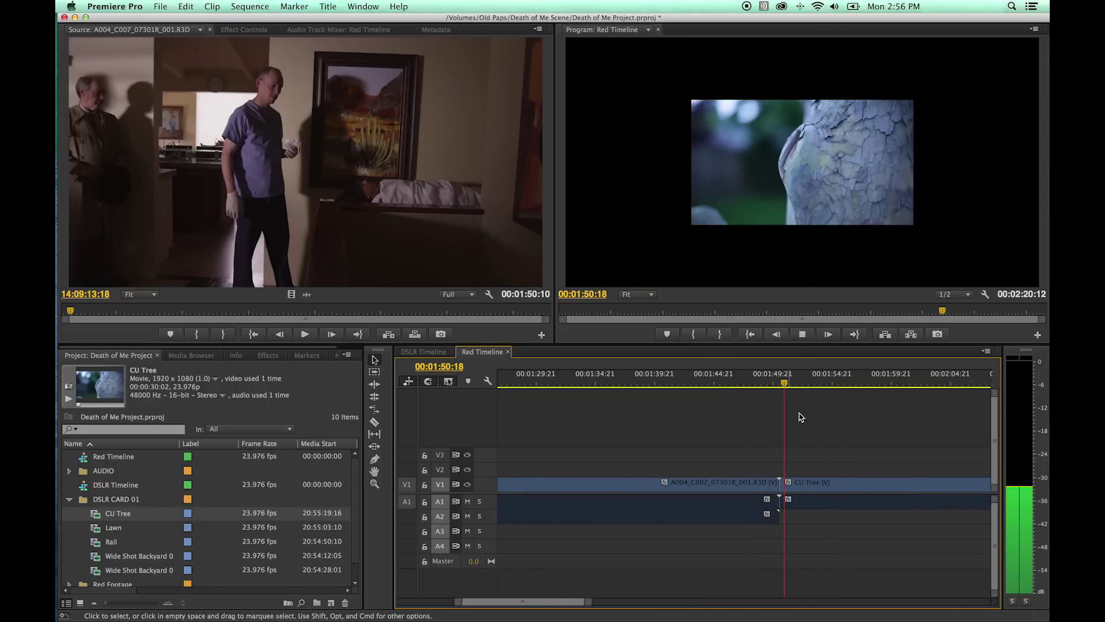
key("space")
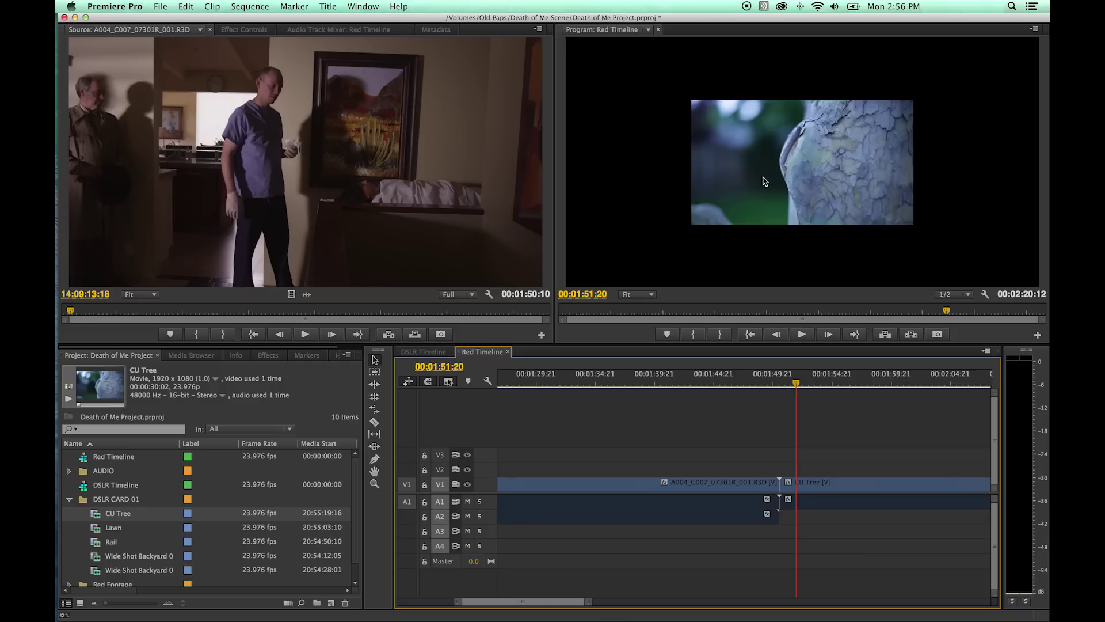
- Append A004_C007_07301R_001.R3D from the Red Footage bin after CU Tree in the DSLR Timeline, and park the playhead on it
left_click(423, 351)
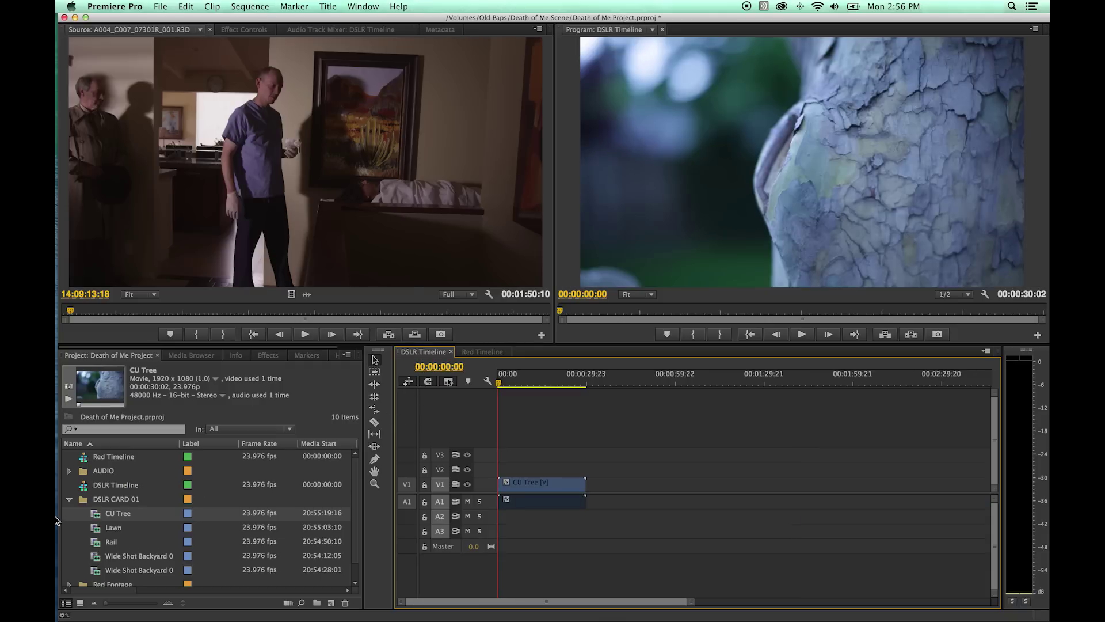
left_click(70, 501)
left_click(70, 514)
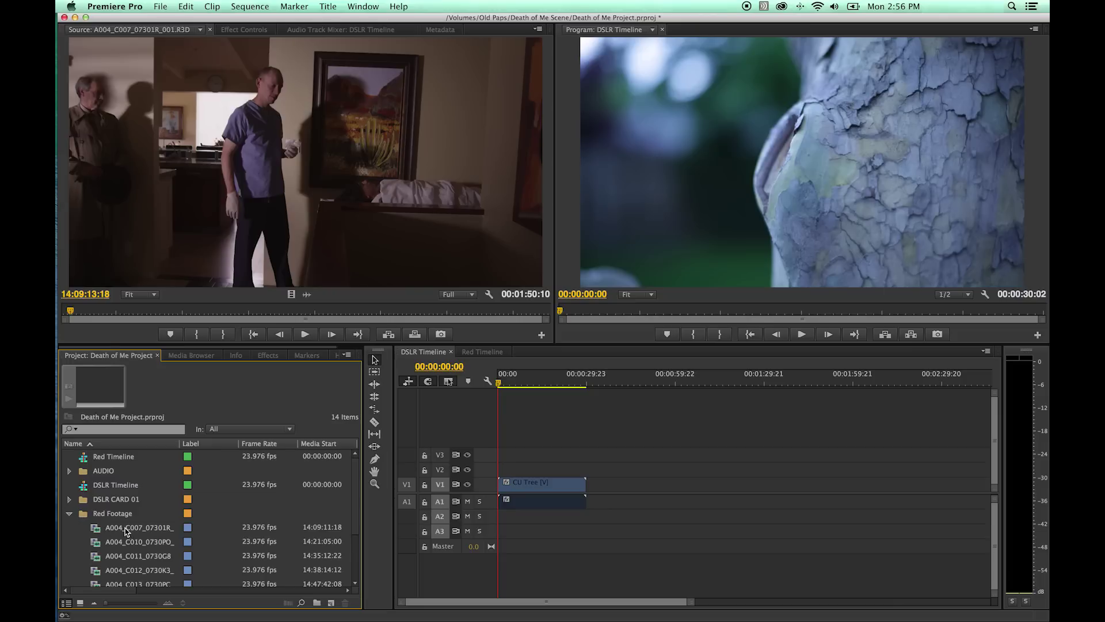
left_click_drag(115, 528, 590, 498)
left_click_drag(586, 382, 614, 383)
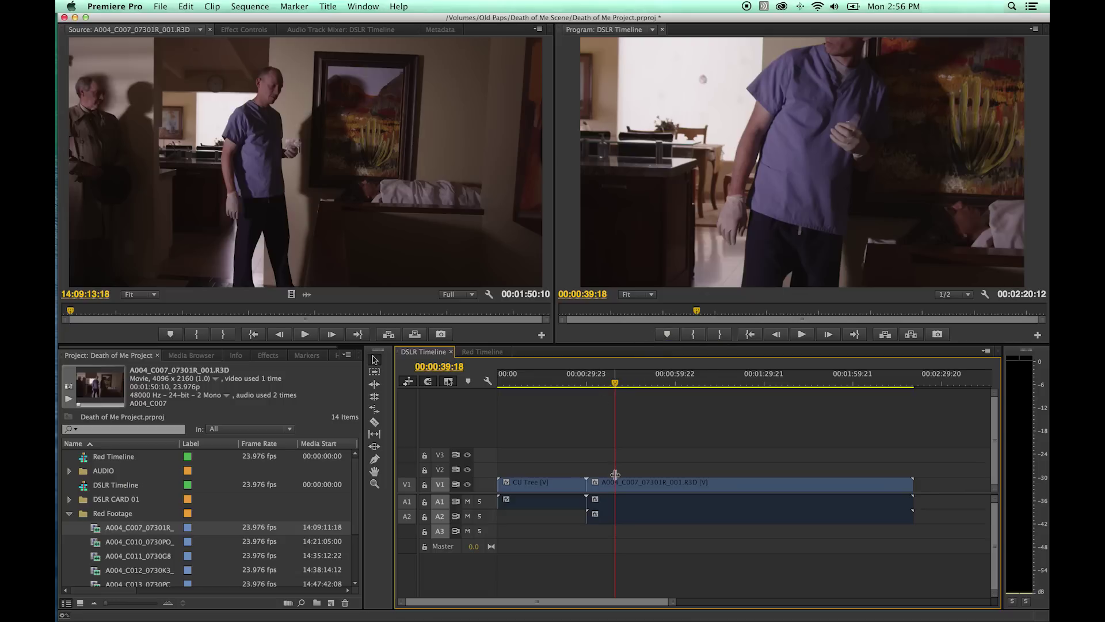
- Apply Scale to Frame Size to the A004_C007_07301R_001.R3D clip in the DSLR Timeline
mouse_move(630, 489)
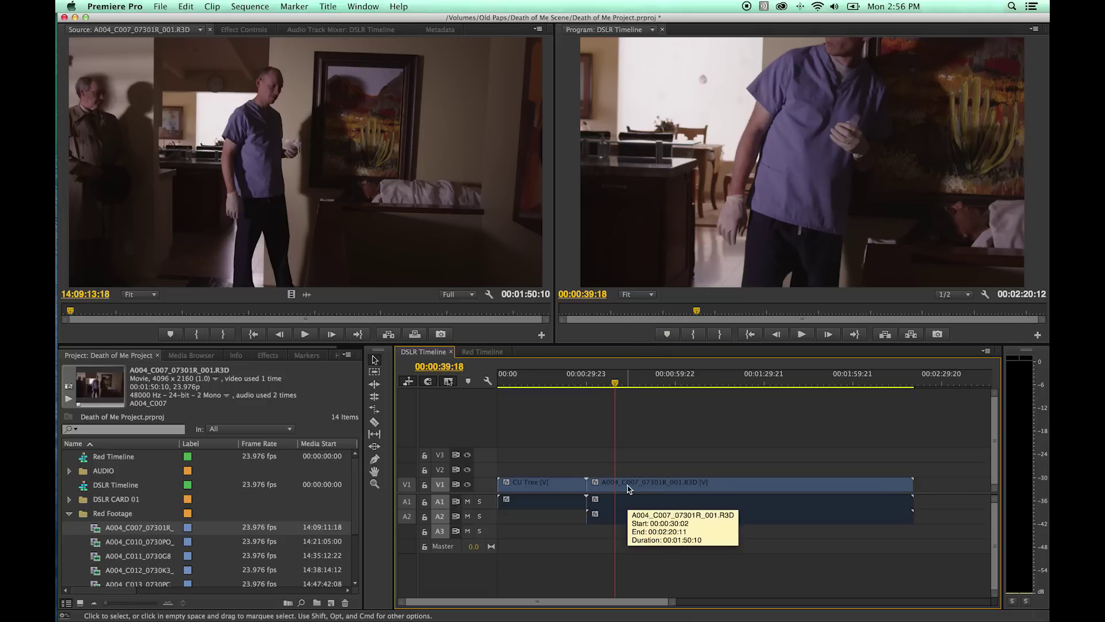
right_click(629, 489)
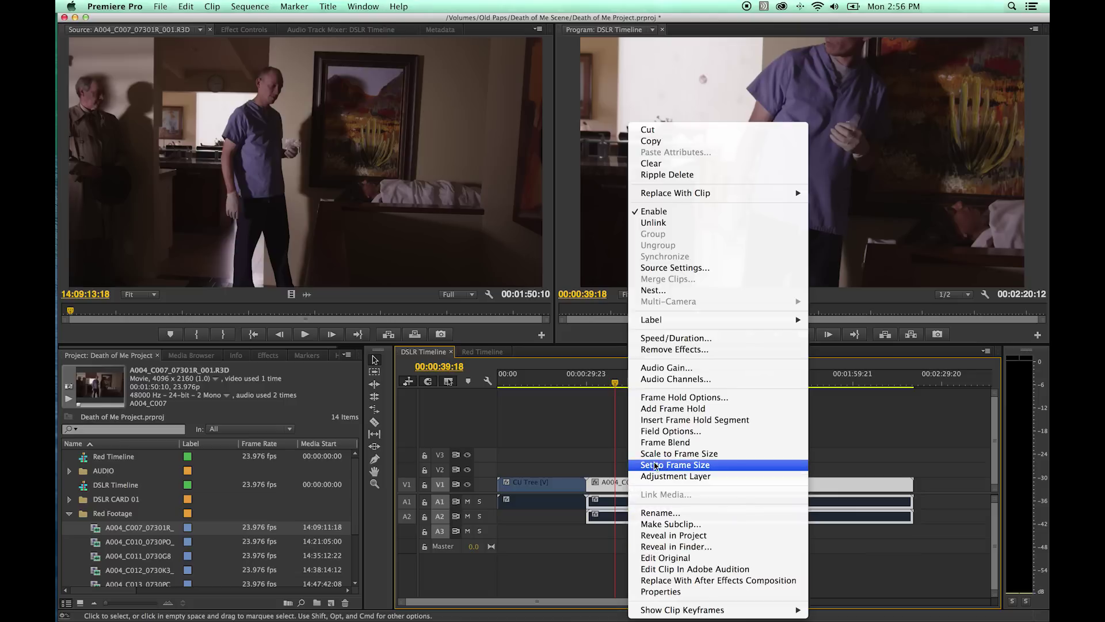
left_click(669, 454)
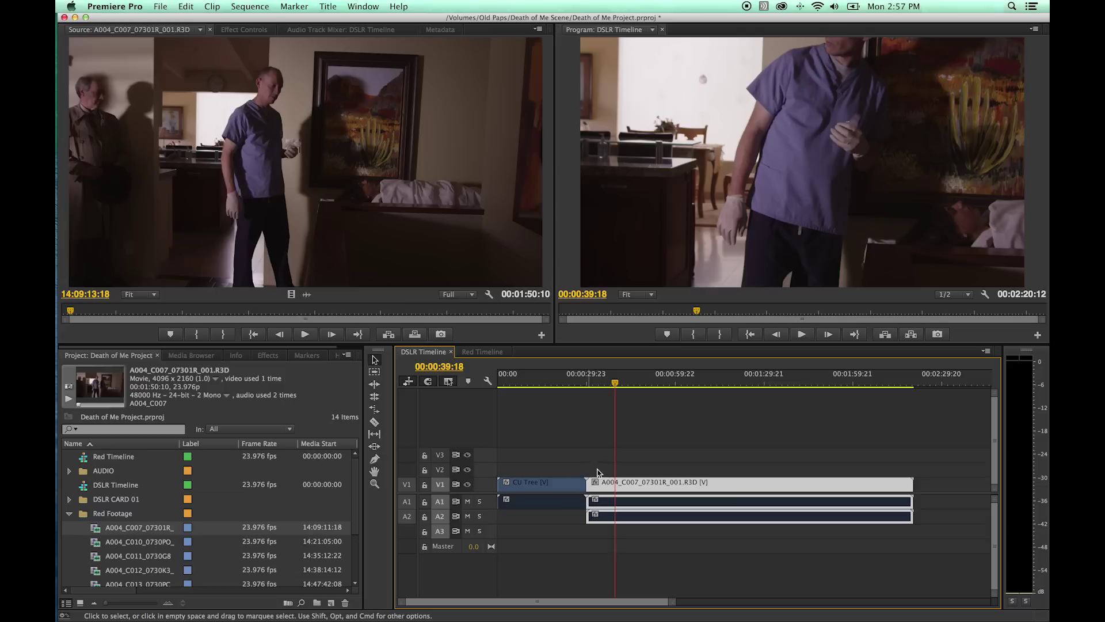
left_click(533, 486)
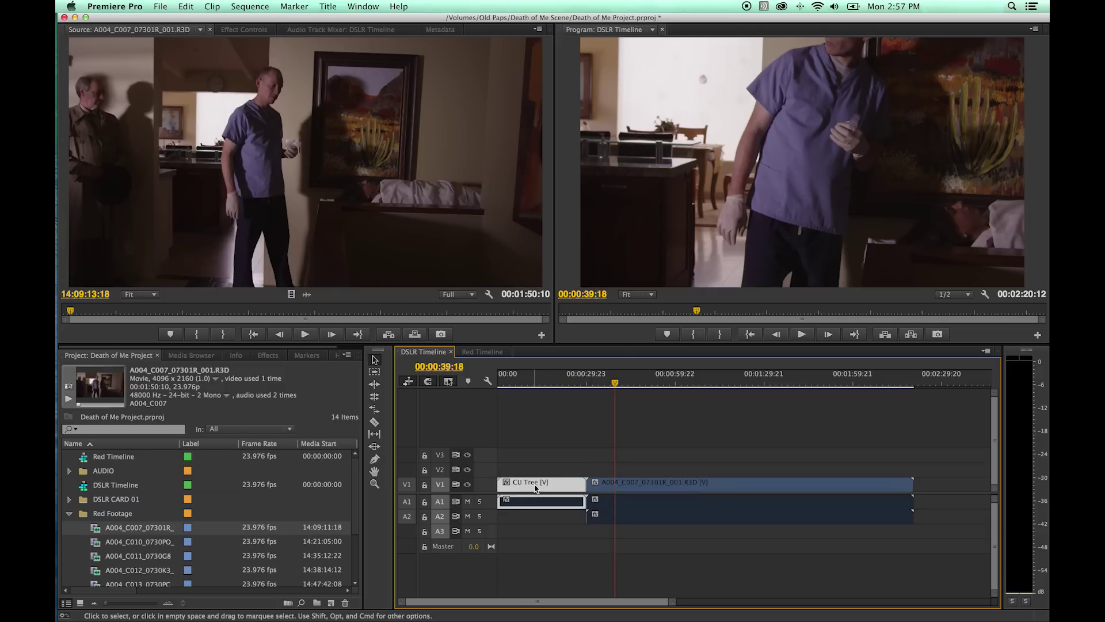
right_click(637, 486)
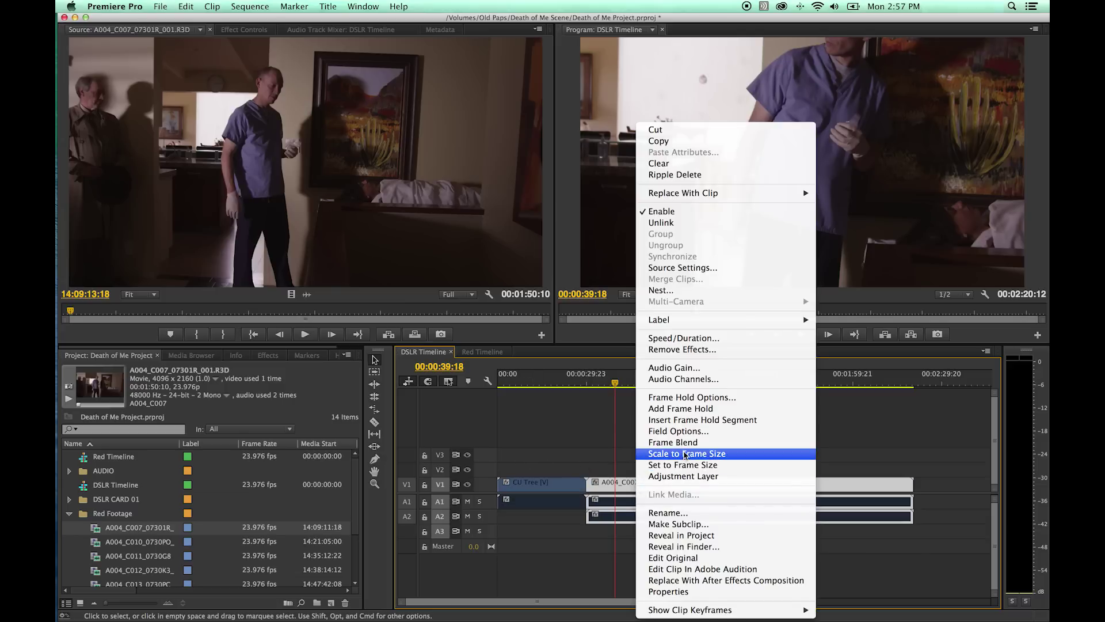
left_click(685, 456)
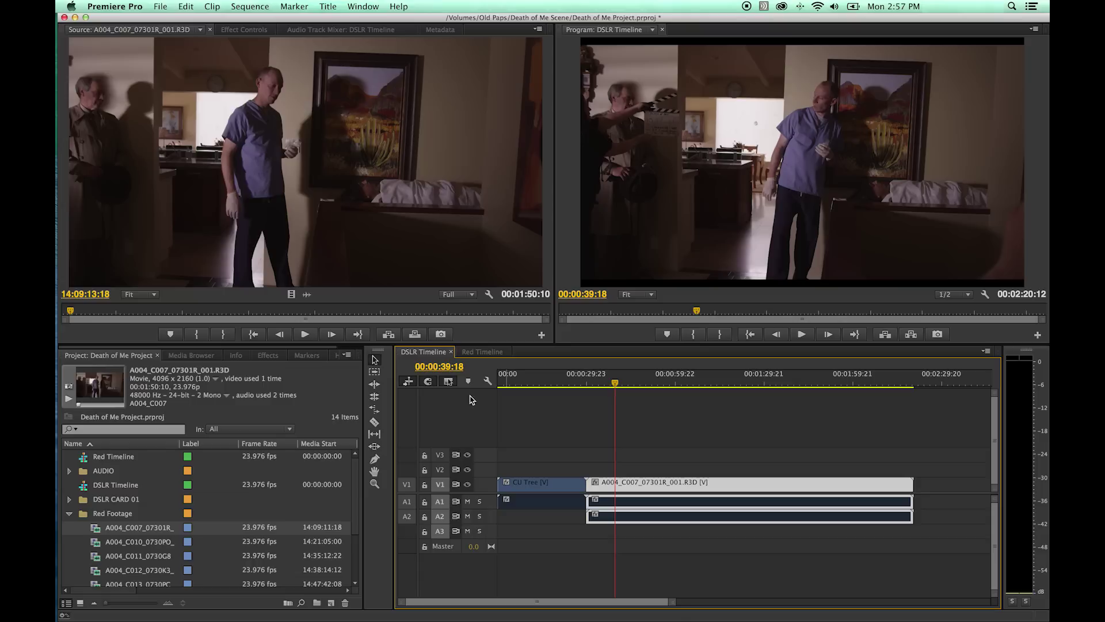
- Apply Scale to Frame Size to the CU Tree clip in the Red Timeline
left_click(484, 351)
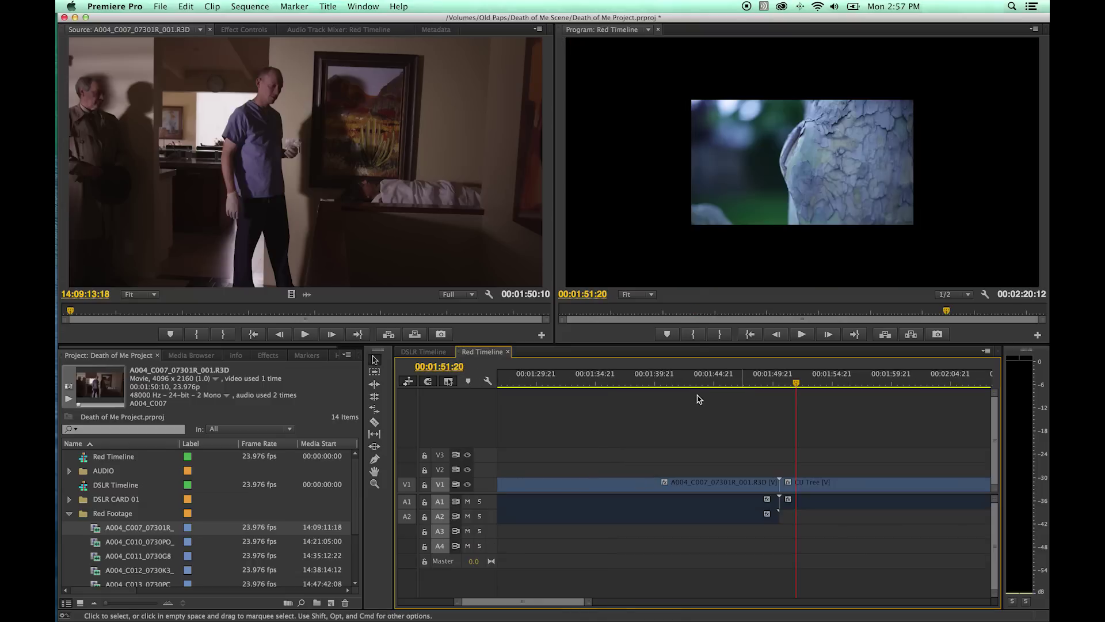
right_click(805, 487)
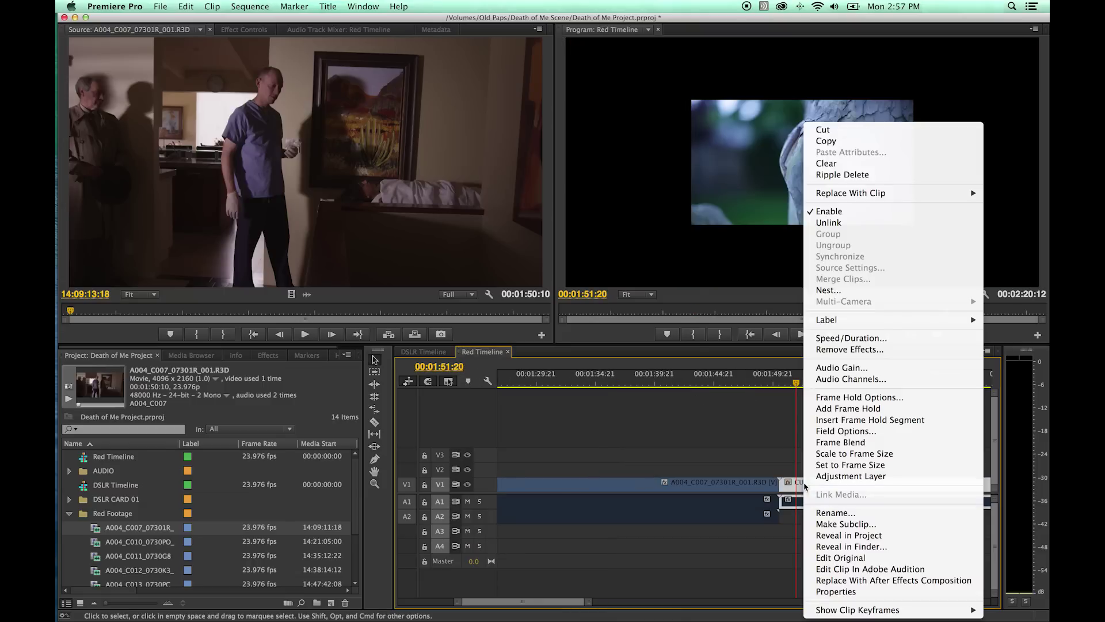
left_click(864, 455)
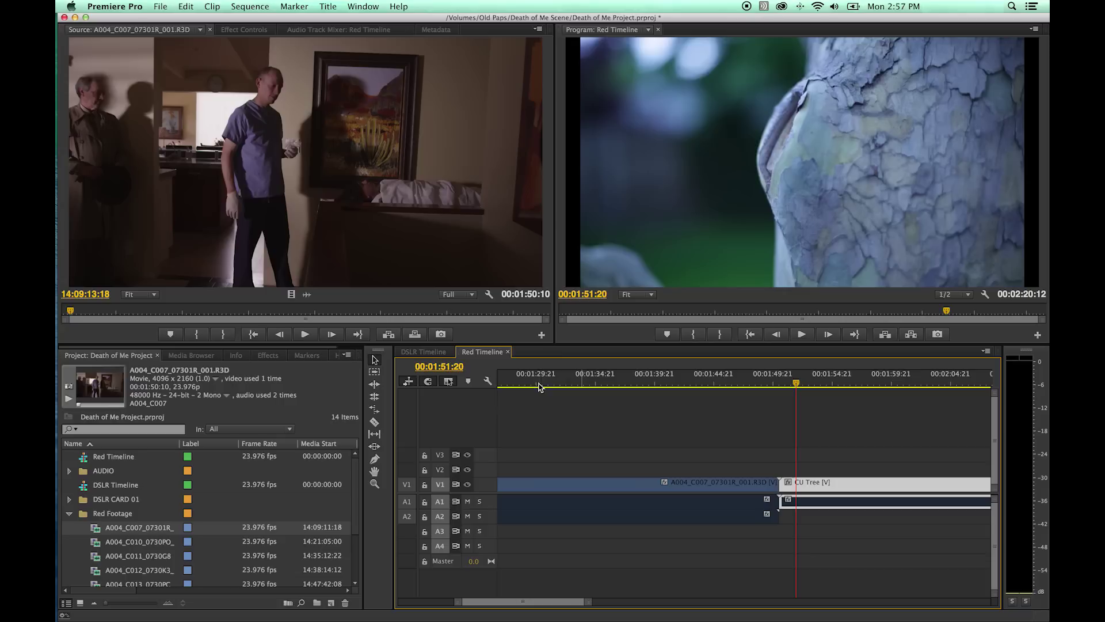
- Compare the scaled clips' framing in the DSLR Timeline and the Red Timeline
left_click(424, 352)
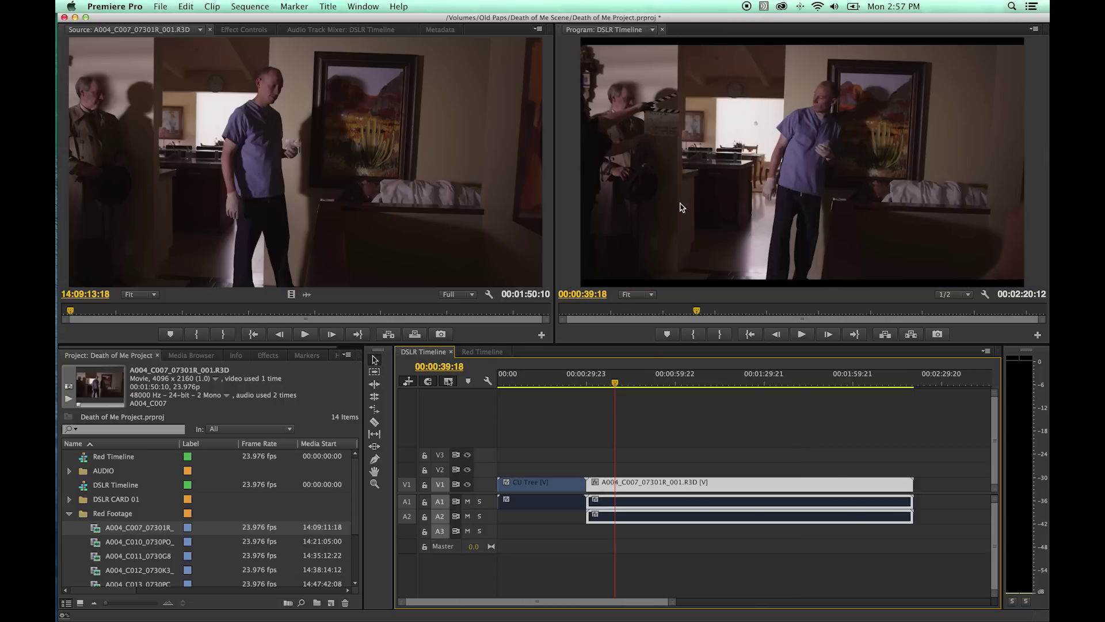
left_click(484, 351)
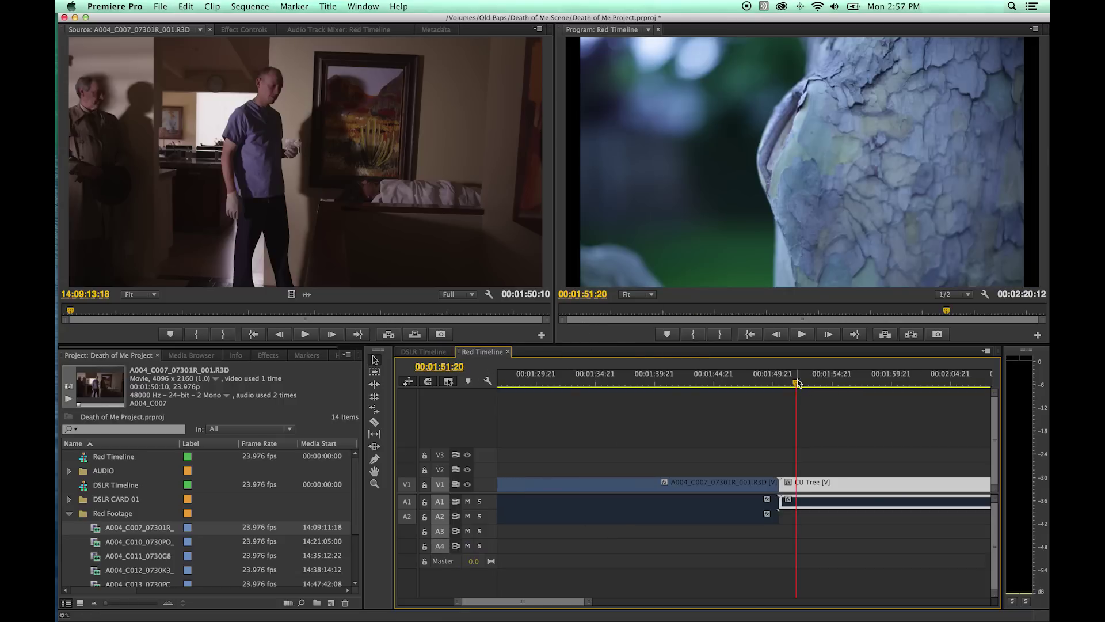
left_click(823, 383)
left_click_drag(827, 384, 797, 398)
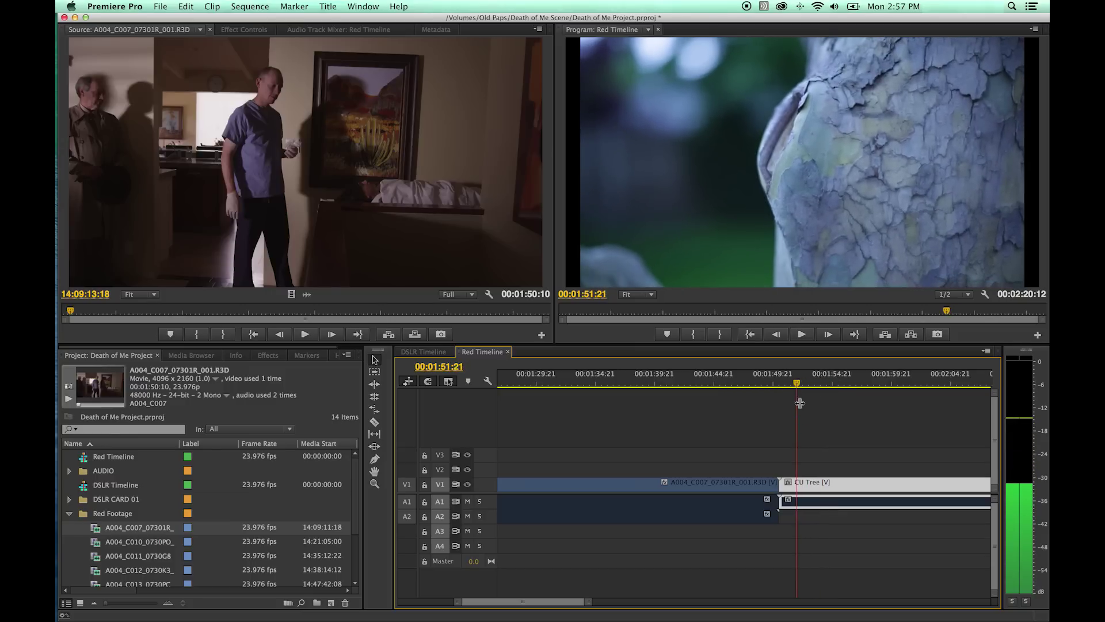
left_click(695, 515, "shift")
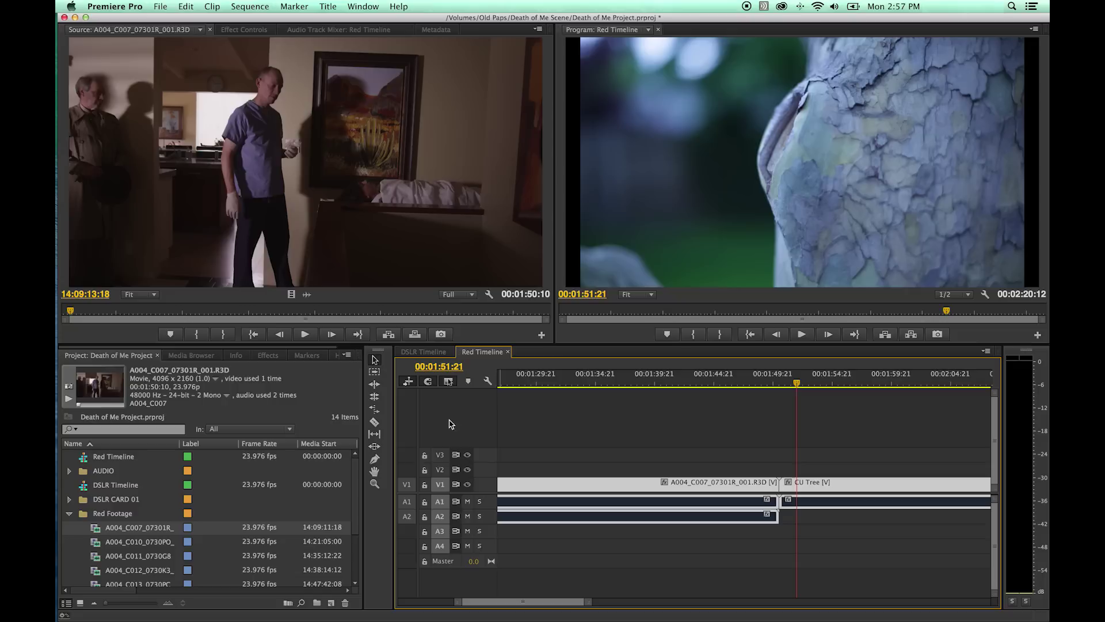
- Collapse the Red Footage bin and delete the DSLR Timeline and Red Timeline sequences from the project
left_click(68, 517)
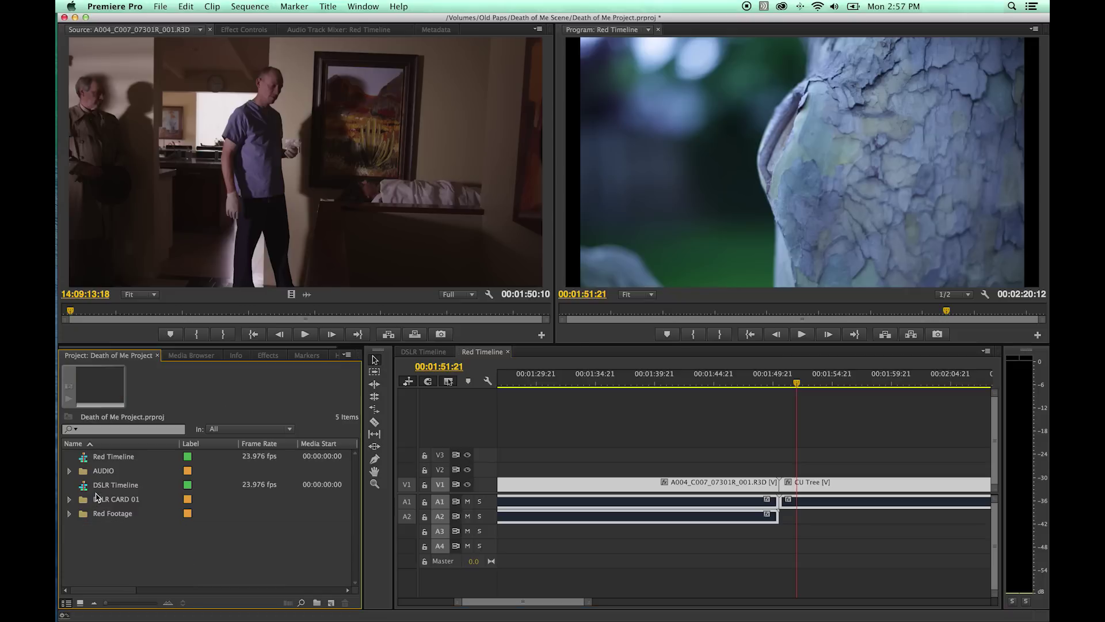
left_click(98, 489)
left_click(110, 458, "super")
key("Delete")
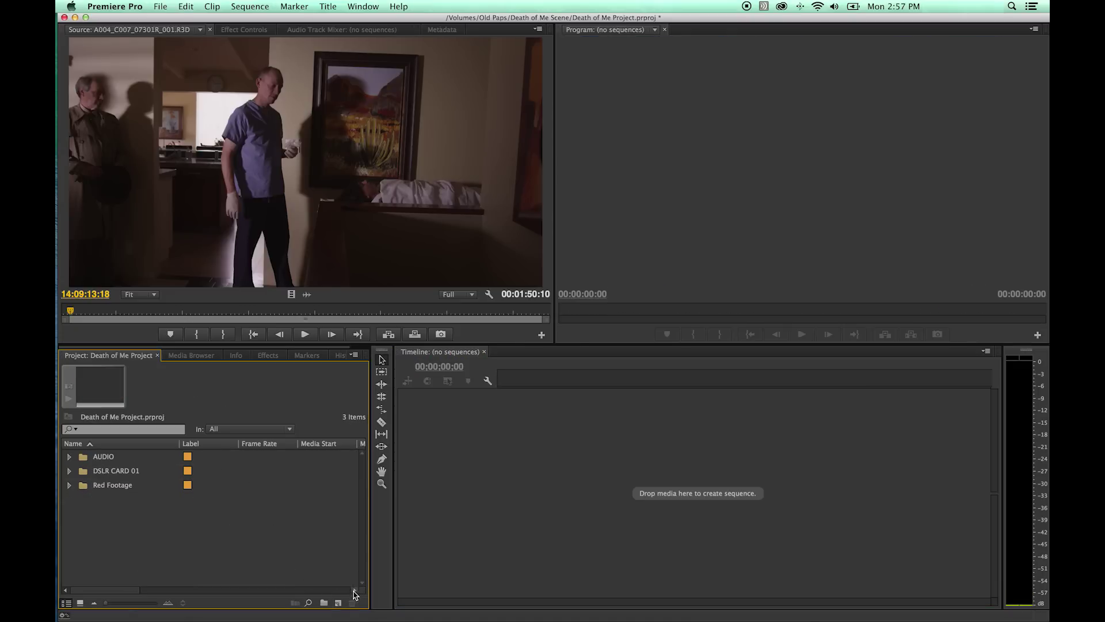
- Create a new sequence from the DV - NTSC Standard 48kHz preset, keeping the default name
left_click(338, 602)
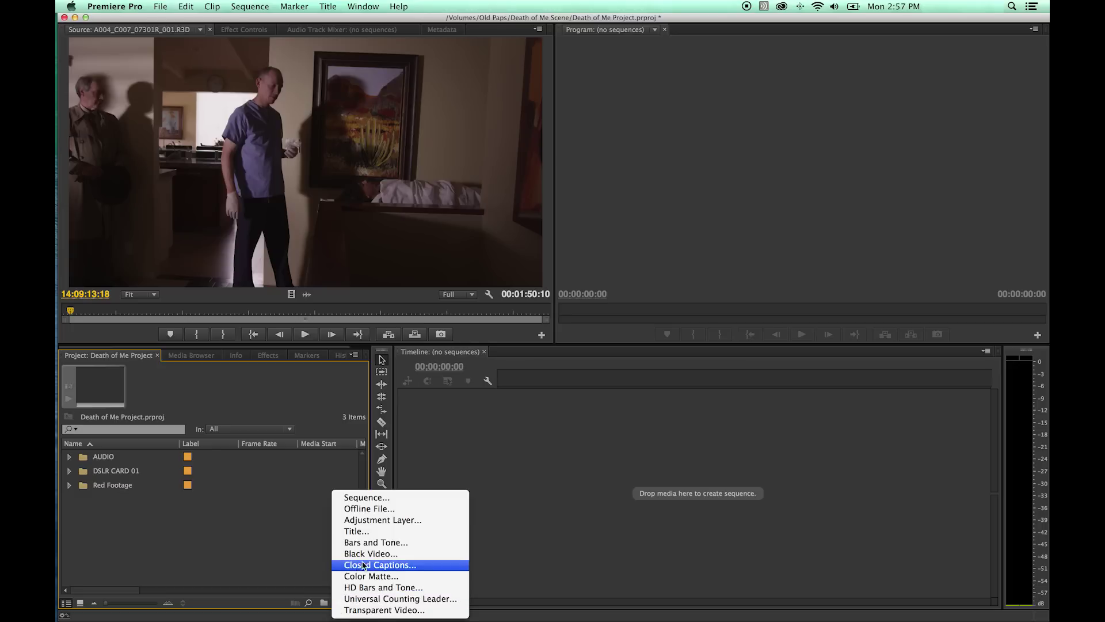
left_click(366, 497)
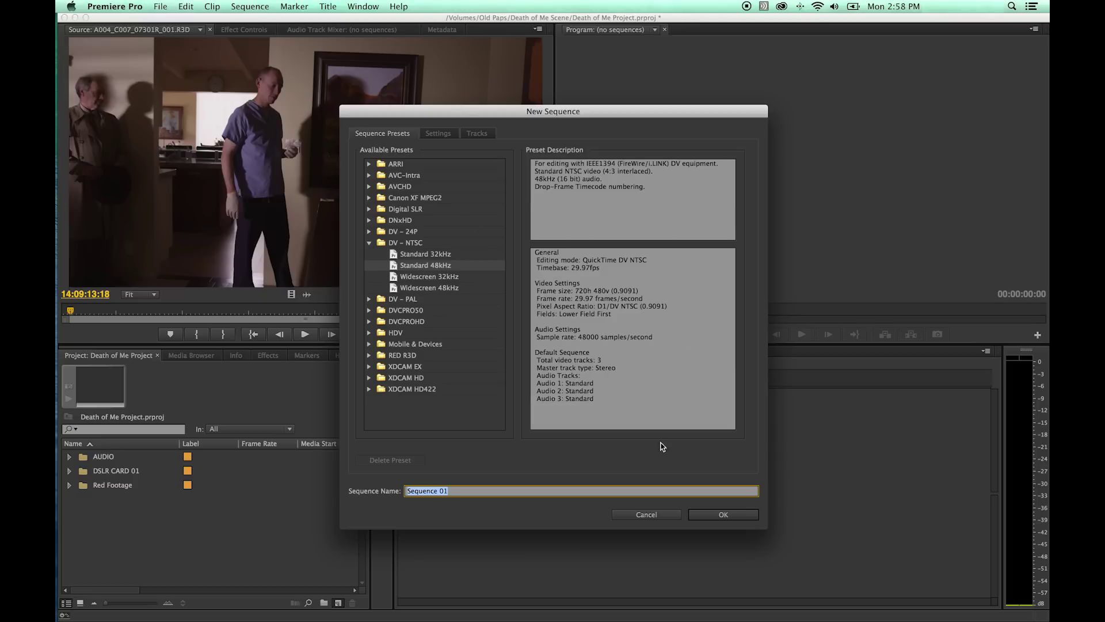
left_click(721, 515)
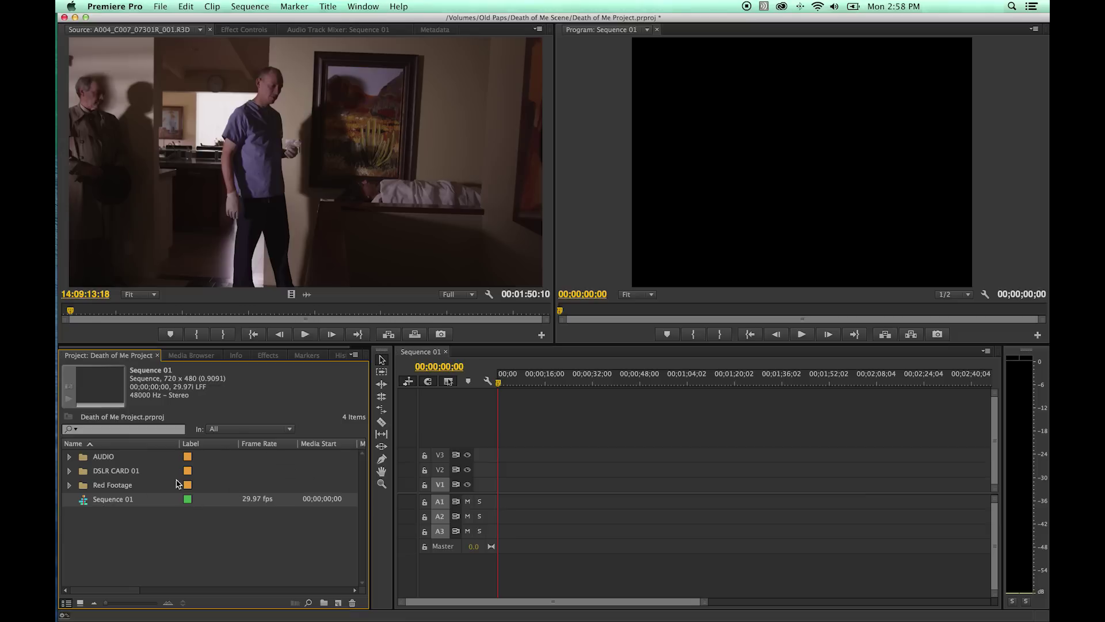
- Place A004_C007_07301R_001.R3D at the start of Sequence 01, keep the existing sequence settings, and scrub through its framing
left_click(70, 486)
left_click_drag(102, 499, 500, 484)
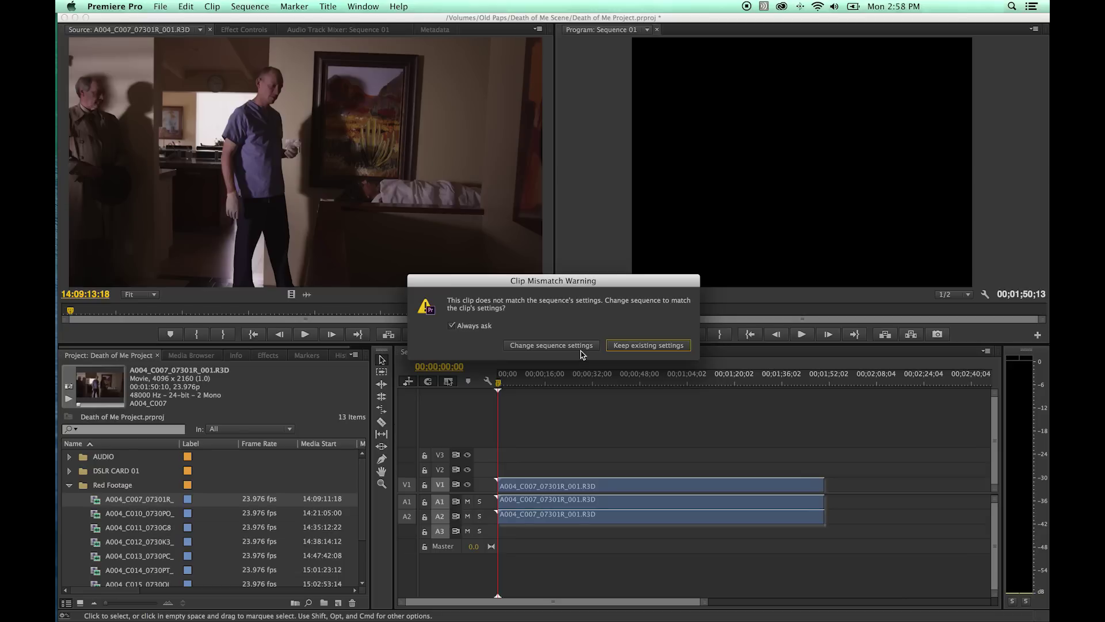
left_click(641, 350)
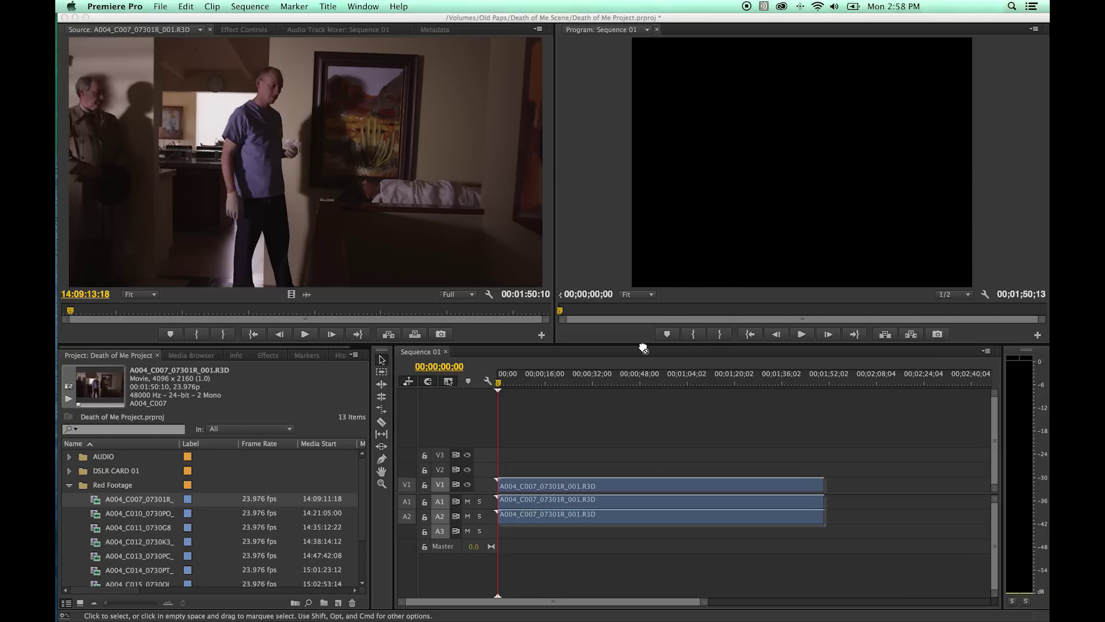
left_click_drag(521, 383, 575, 381)
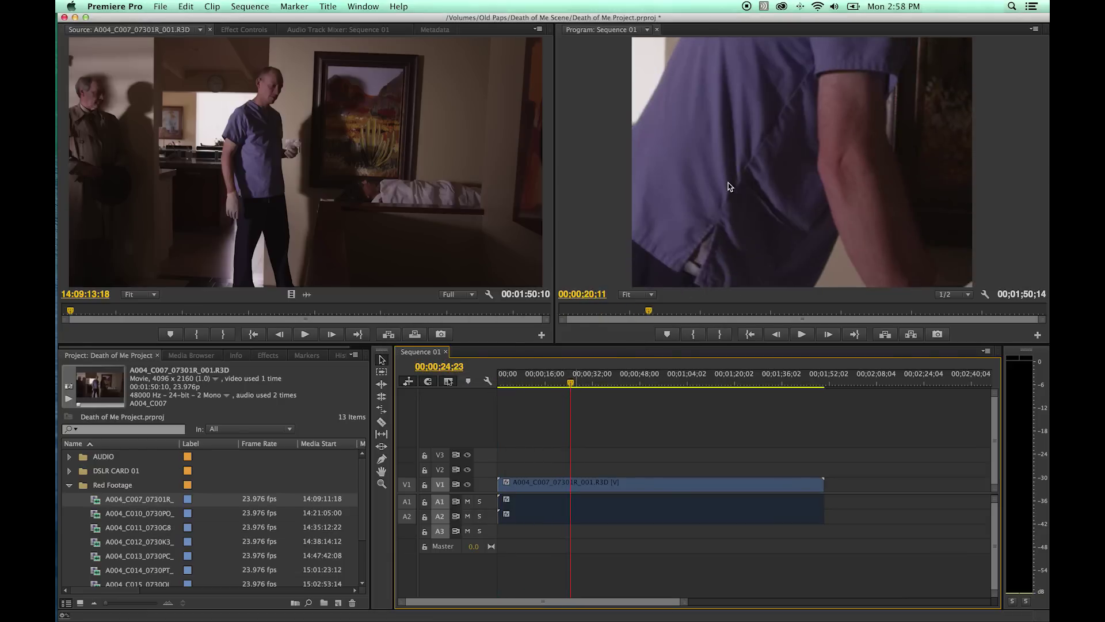
- Apply Scale to Frame Size to the RED clip in Sequence 01 and scrub through it to check the framing
right_click(587, 487)
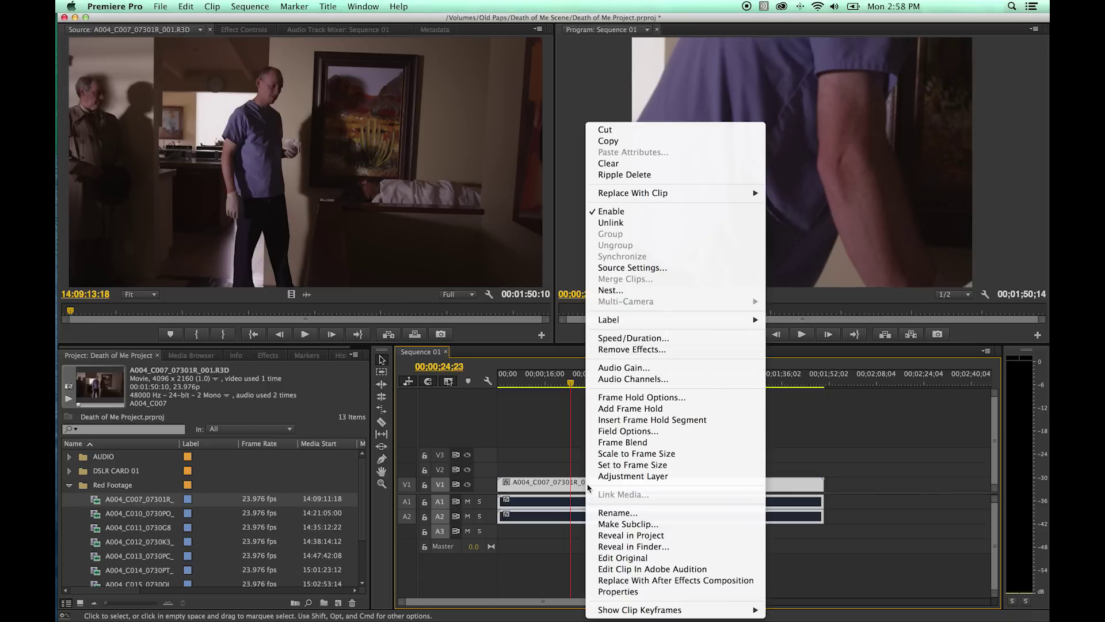
left_click(652, 455)
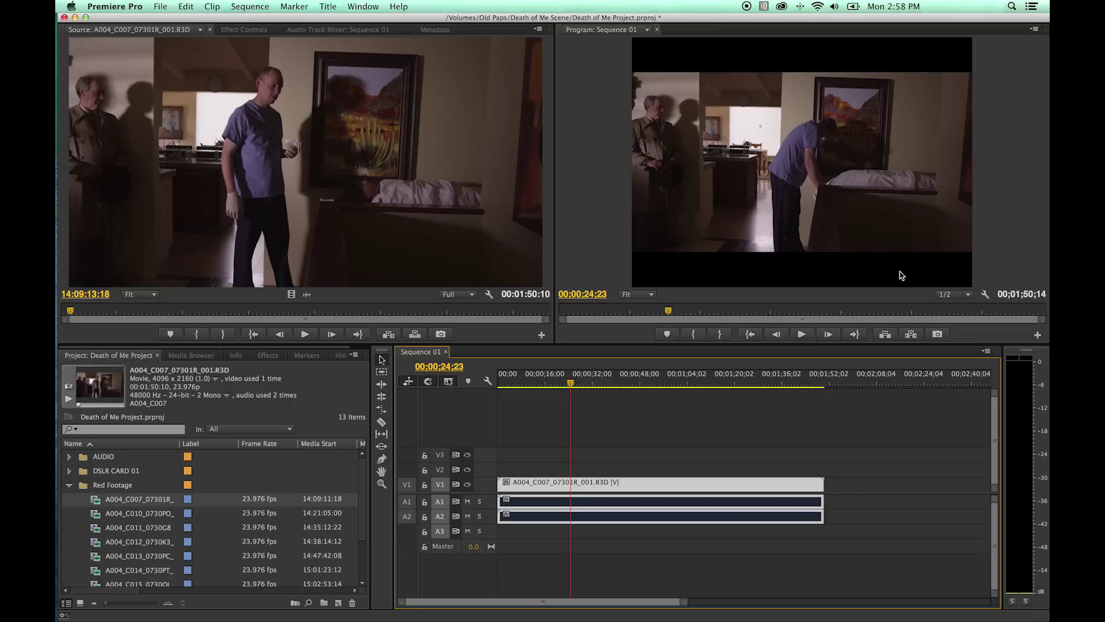
left_click_drag(596, 385, 643, 387)
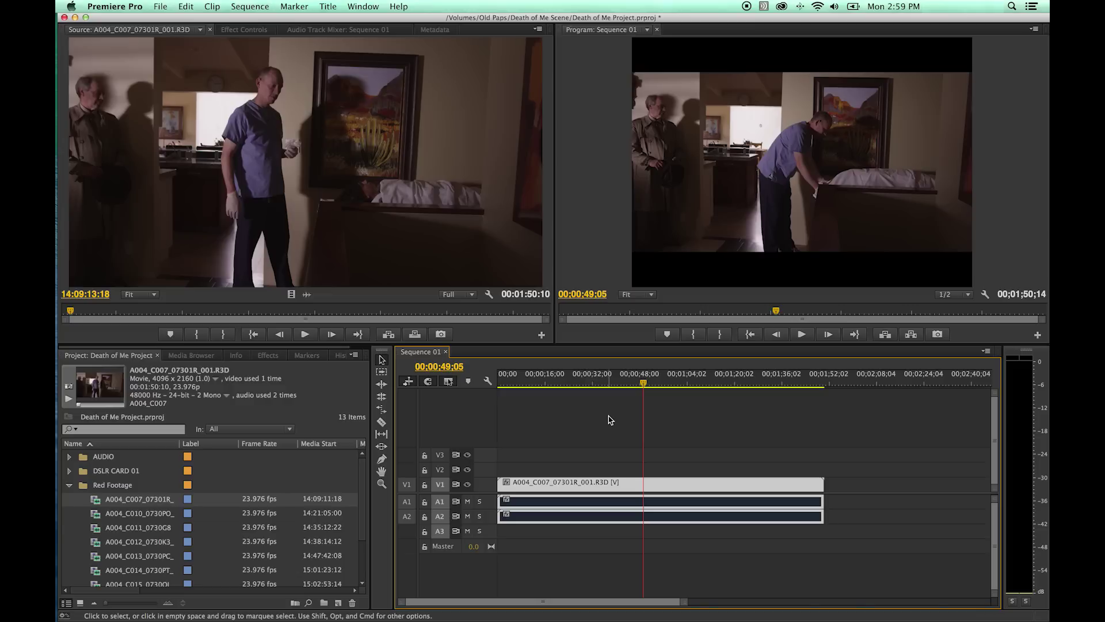
- Delete the RED clip from Sequence 01 and collapse the Red Footage bin
left_click(596, 439)
left_click_drag(596, 439, 583, 518)
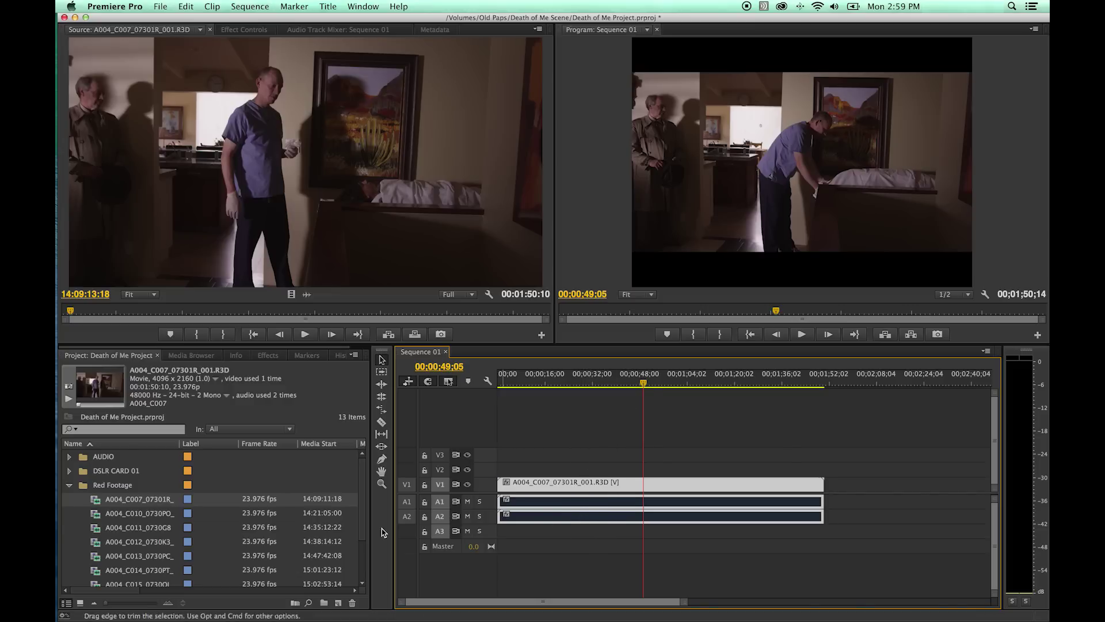
key("Delete")
left_click(70, 485)
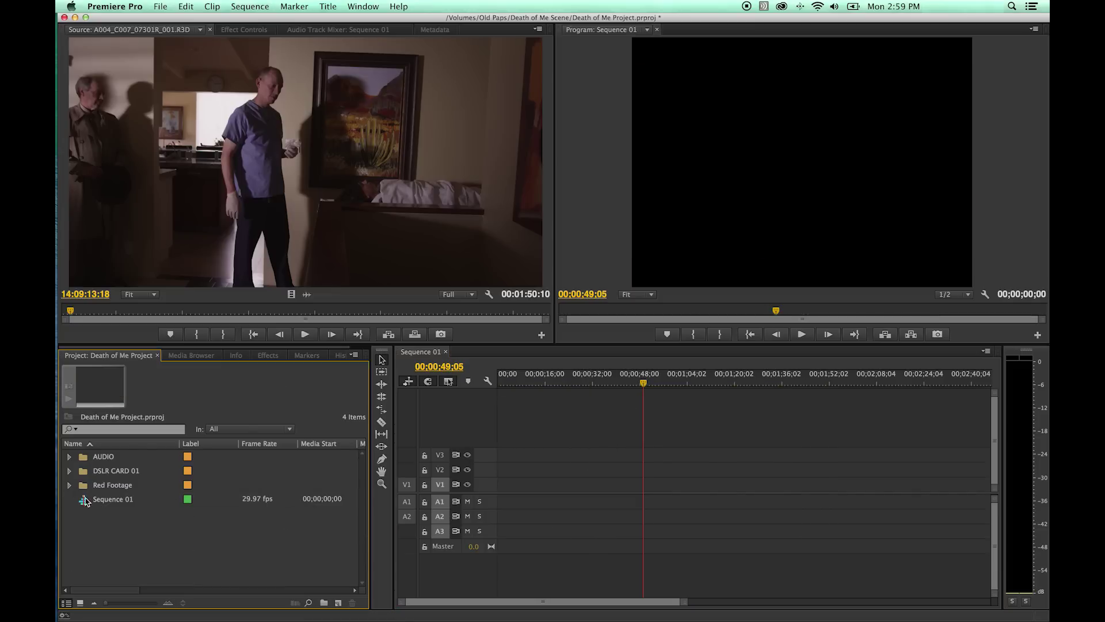
- Delete Sequence 01 from the project
left_click(447, 357)
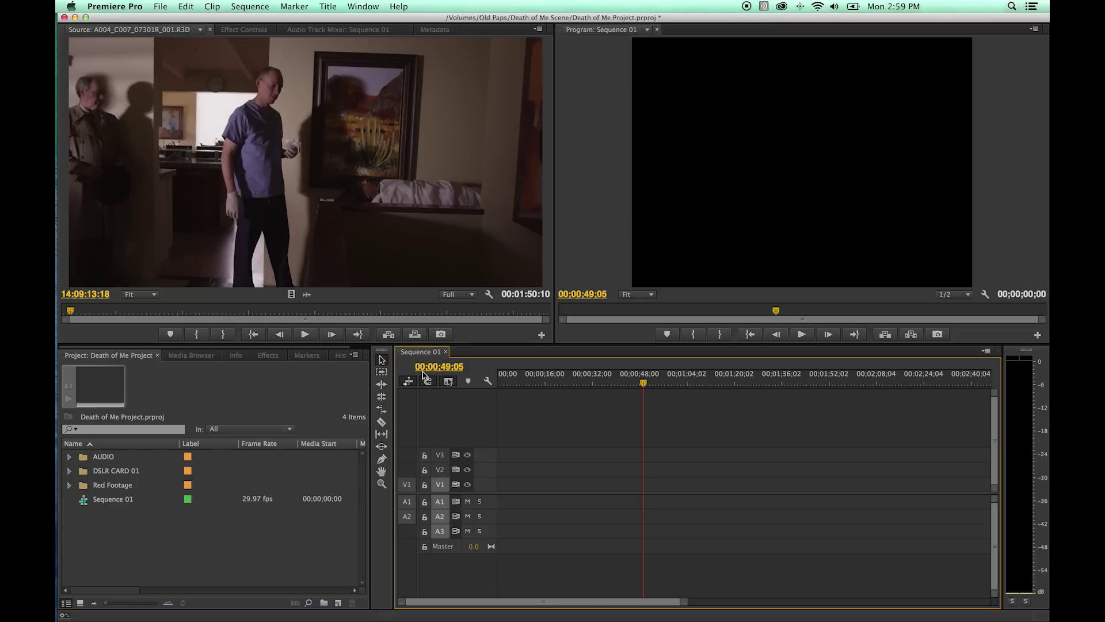
left_click(124, 500)
key("Delete")
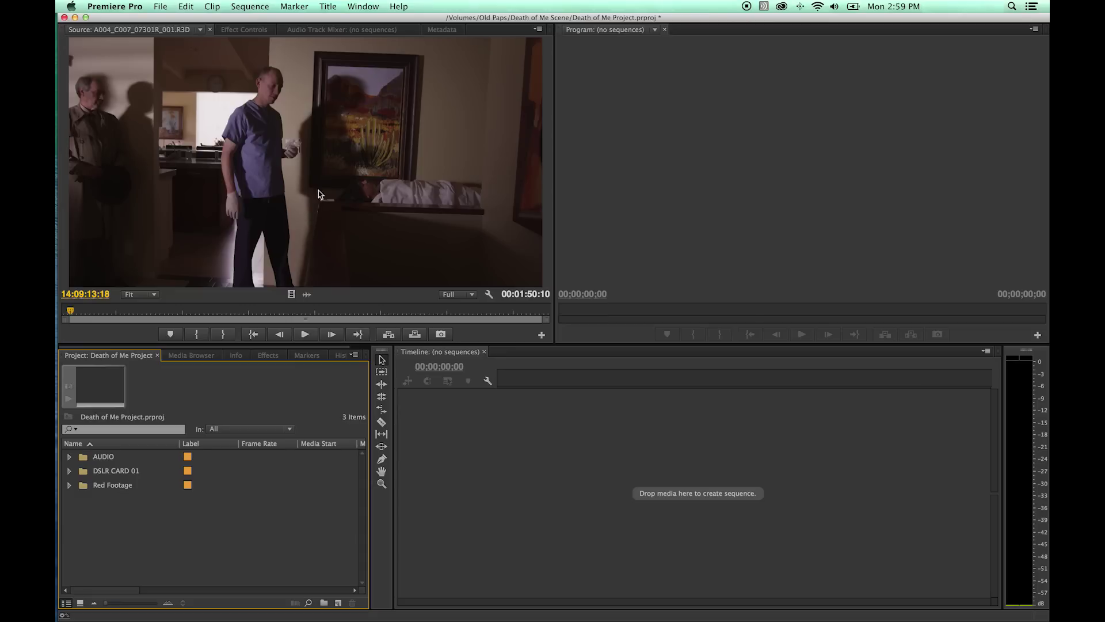
- Create a sequence matched to A004_C007_07301R_001.R3D by placing the clip in the empty timeline, and scrub to about 35 seconds
left_click_drag(272, 165, 563, 450)
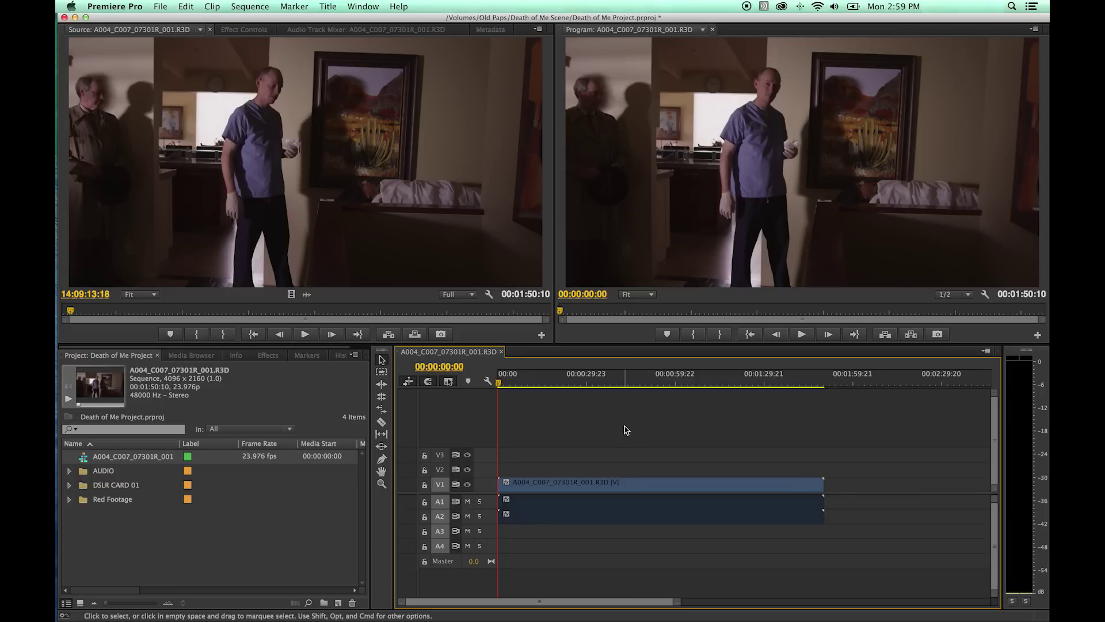
left_click(148, 534)
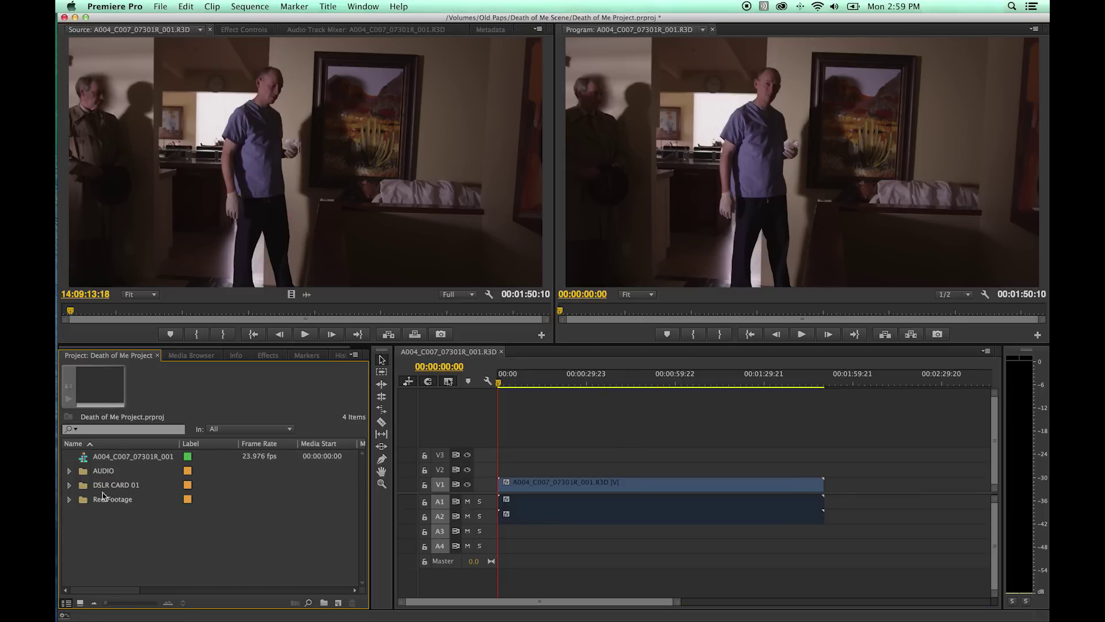
left_click(86, 458)
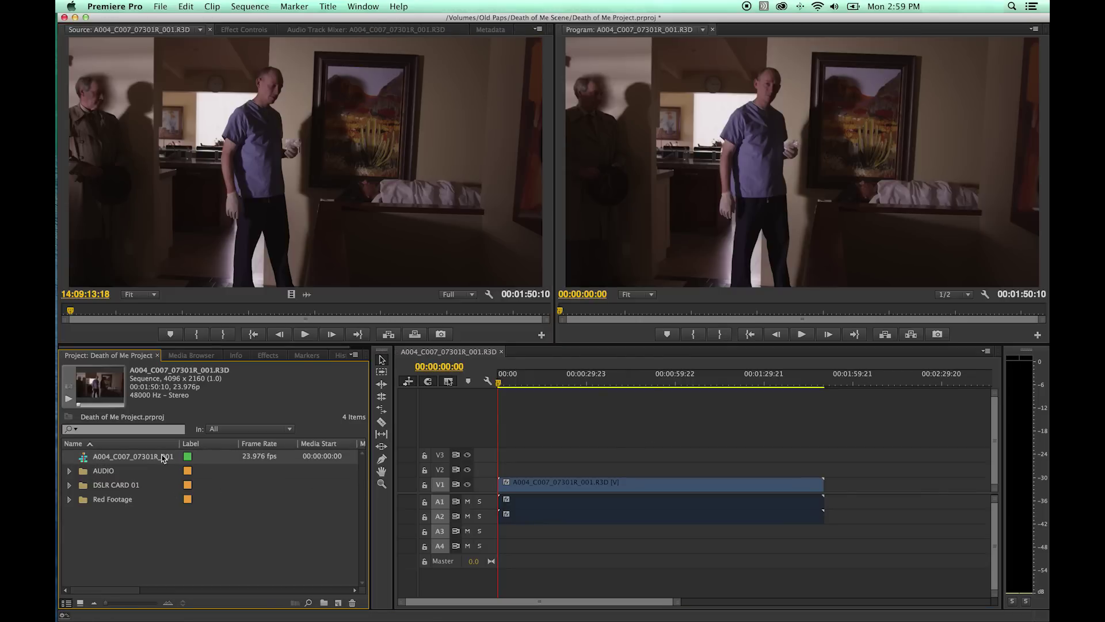
left_click(355, 355)
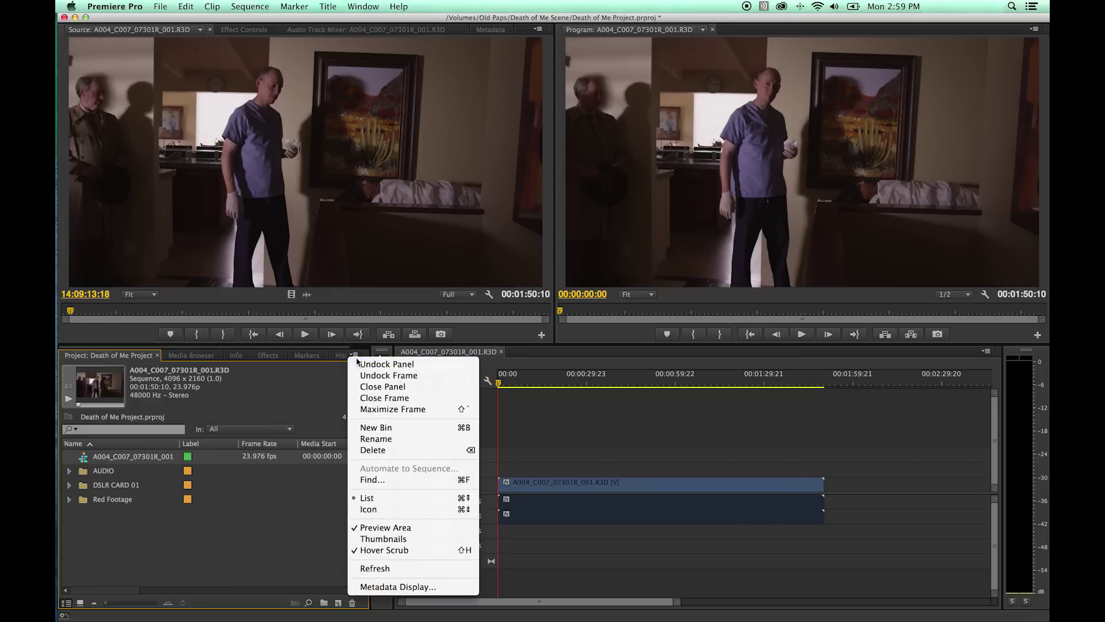
left_click(195, 446)
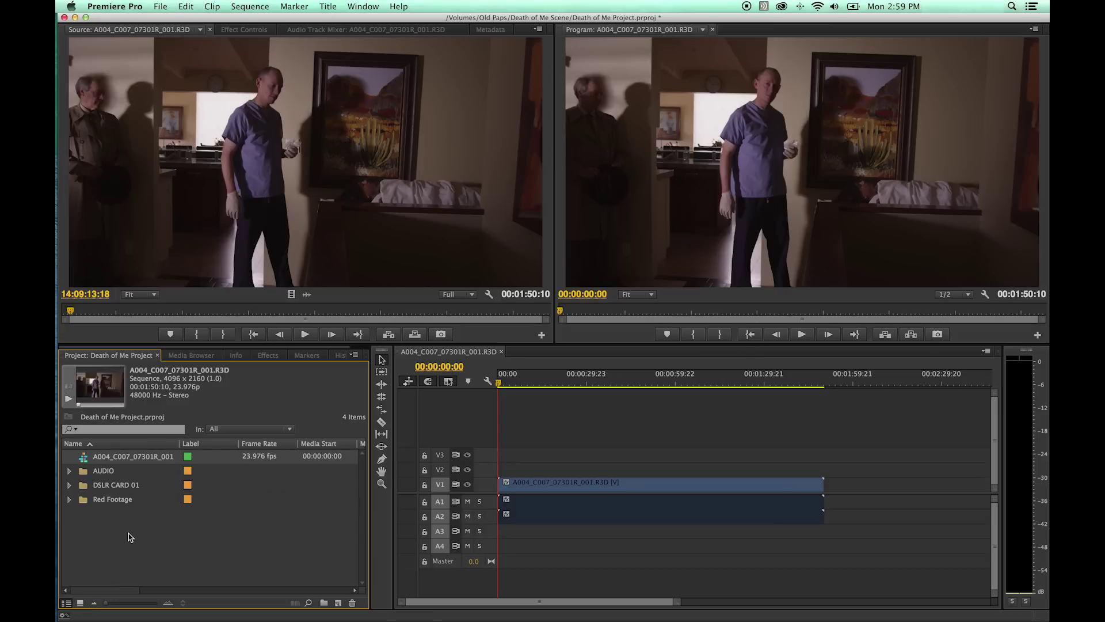
left_click(588, 382)
left_click_drag(590, 384, 603, 383)
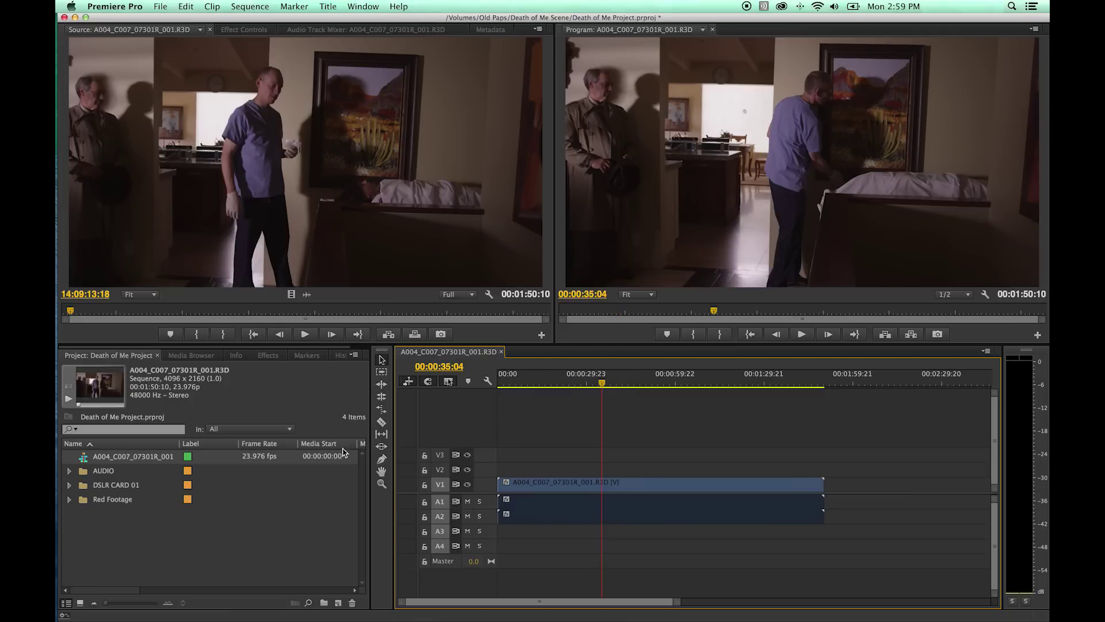
left_click(240, 533)
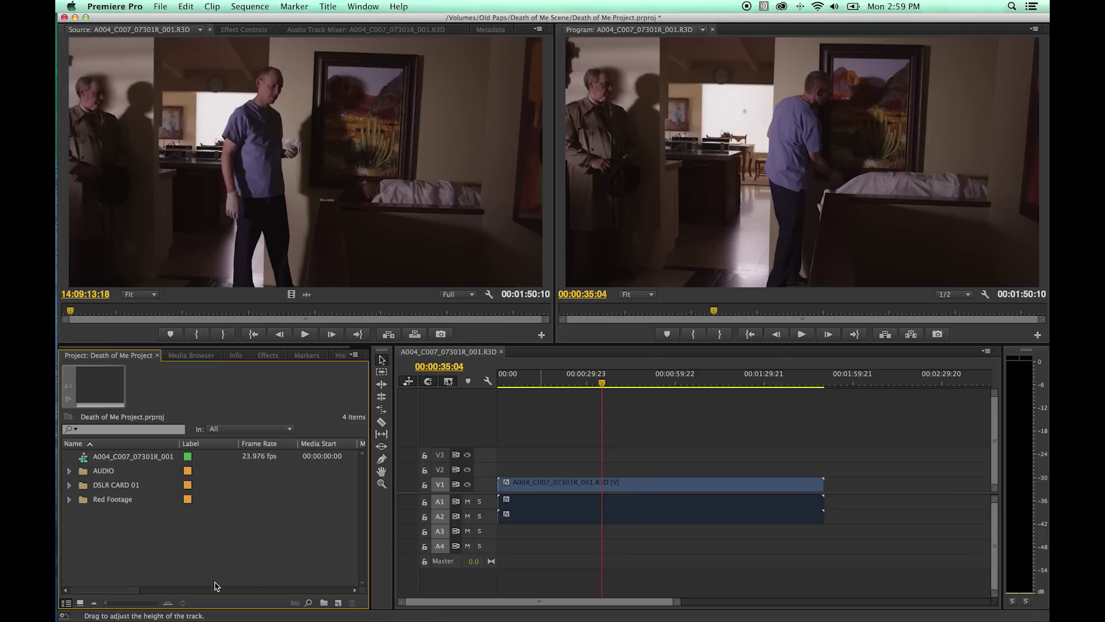
- Create a sequence matched to the CU Tree clip, move it out of the DSLR CARD 01 bin to the project's top level, and collapse the bin
left_click(70, 485)
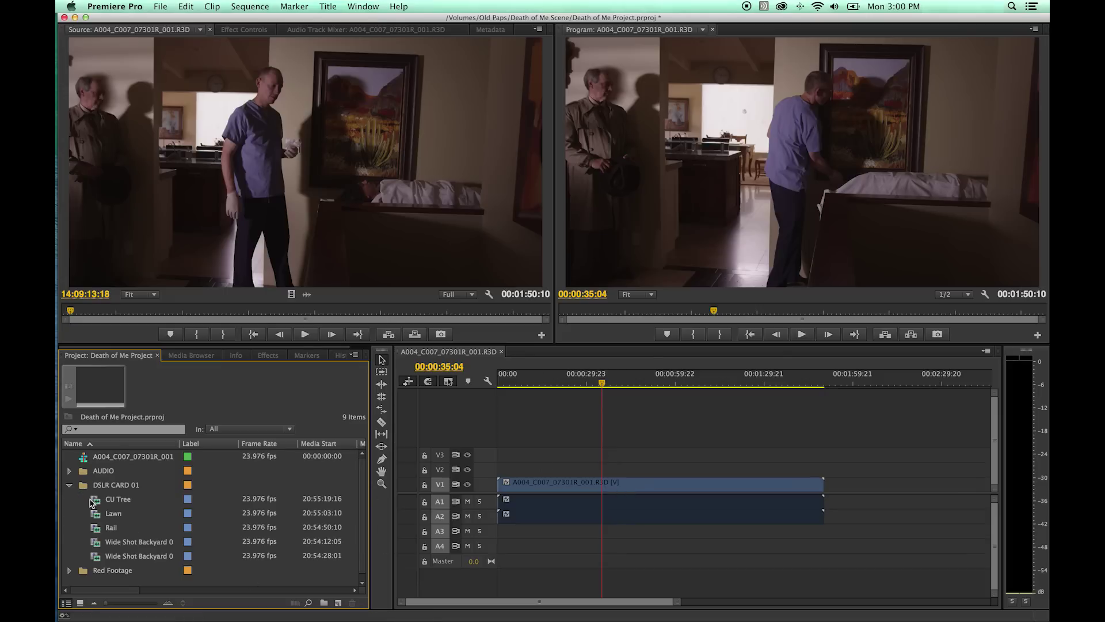
left_click(96, 501)
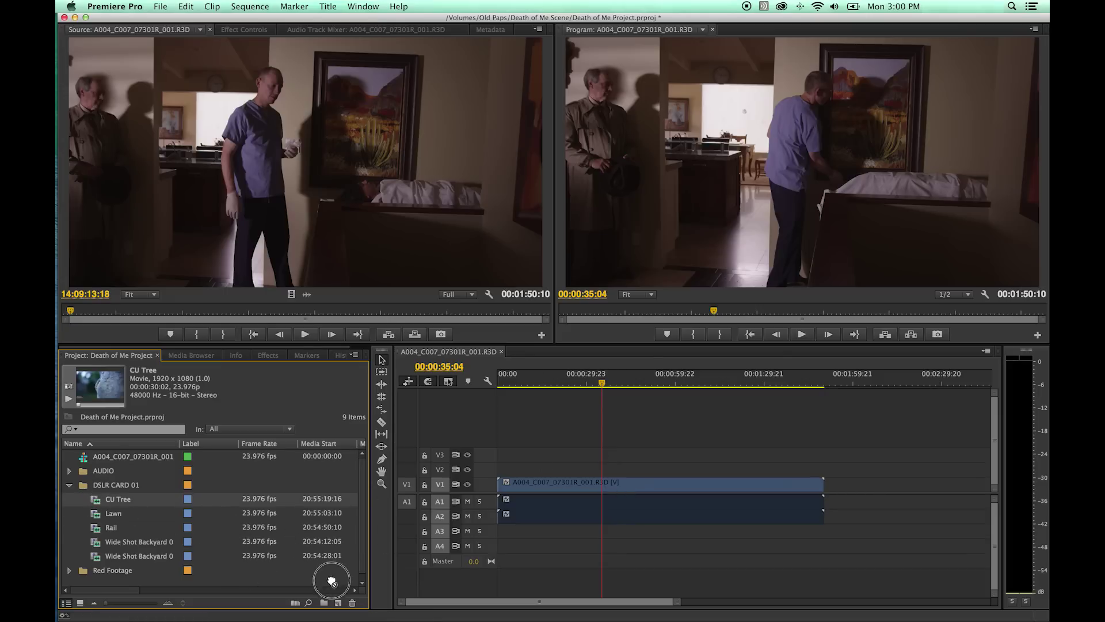
left_click_drag(340, 602, 339, 602)
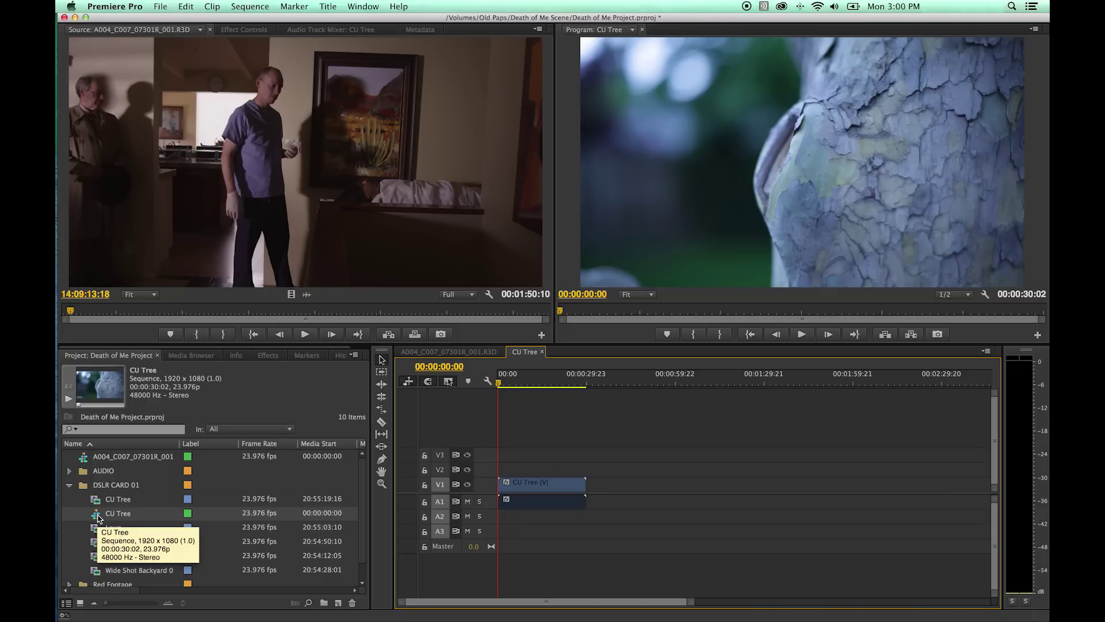
left_click_drag(98, 518, 73, 506)
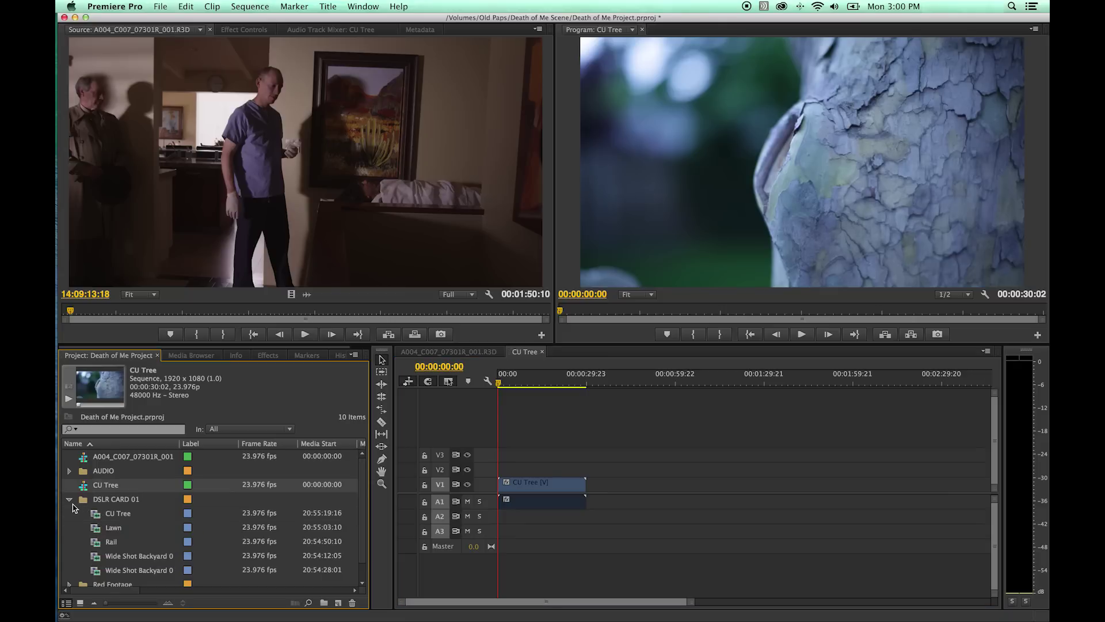
left_click(69, 499)
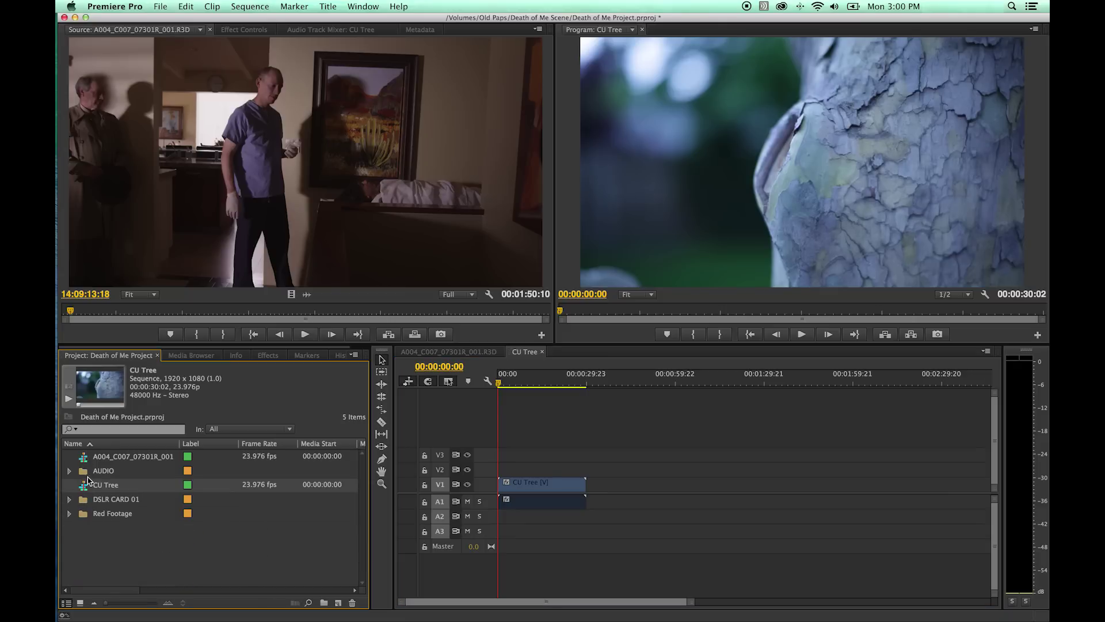
- Rename the CU Tree sequence as DSLR Timeline
left_click(109, 485)
type("DSLR")
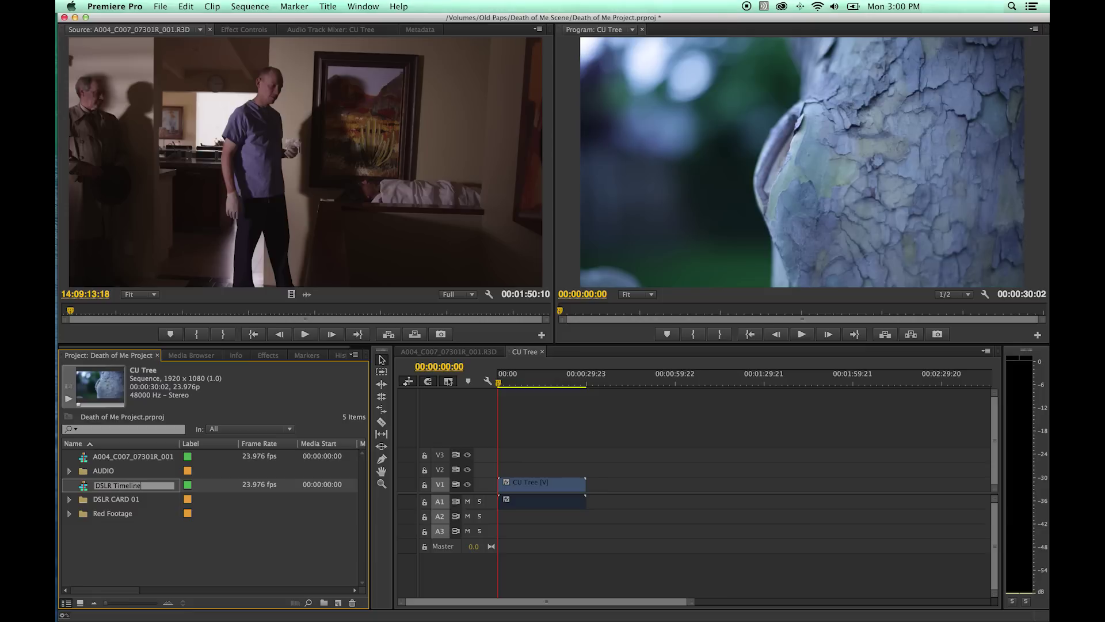
type(" Timeline")
- Rename the A004_C007_07301R_001 sequence as RED Timeline
left_click(133, 457)
left_click(133, 456)
type("RED Timelin")
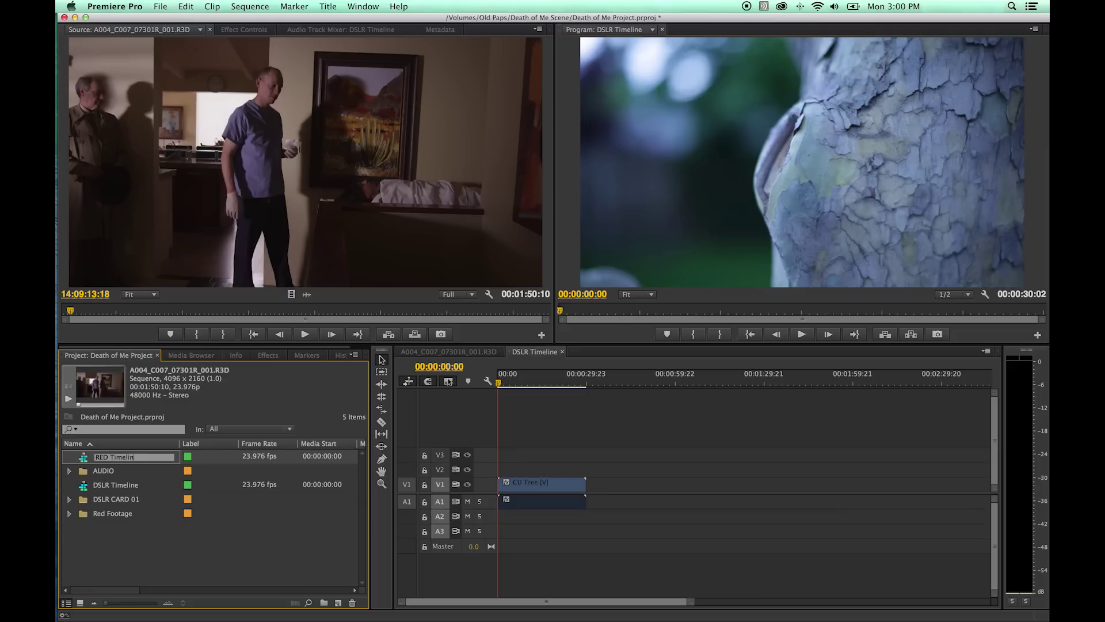
type("e")
key("Tab")
left_click(129, 548)
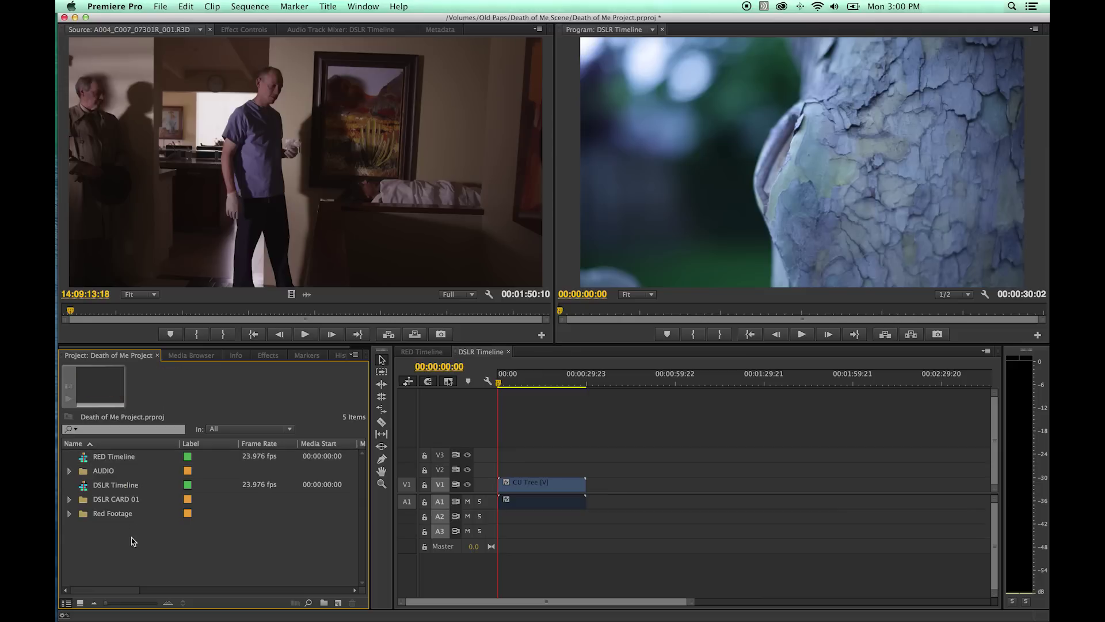
- Check the RED Timeline and DSLR Timeline sequences in the project, and close both of them in the timeline
left_click(97, 456)
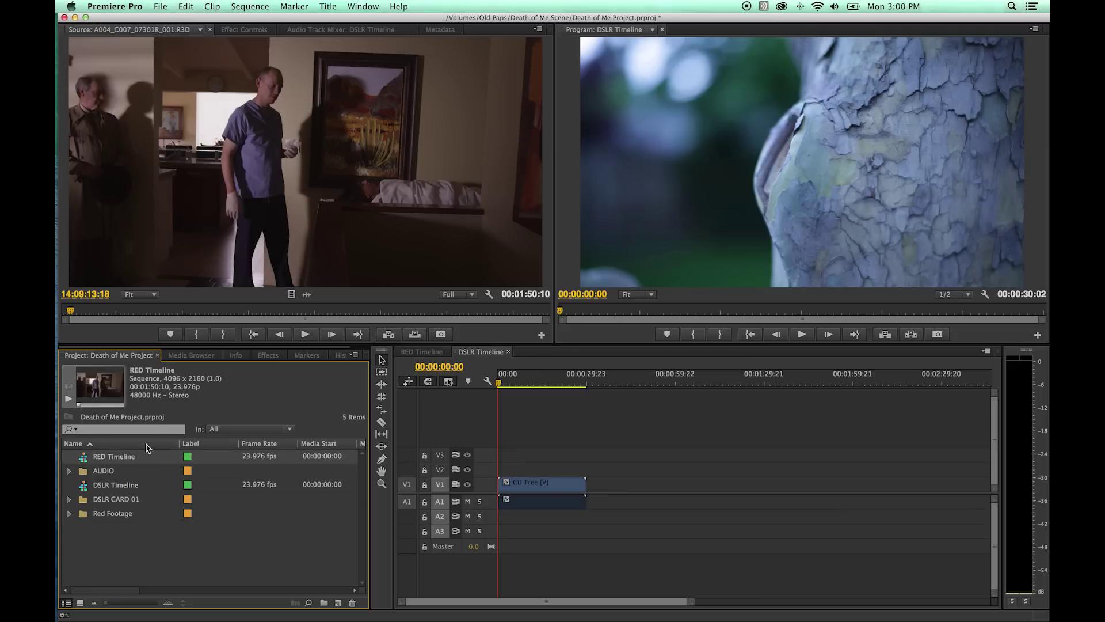
left_click(121, 486)
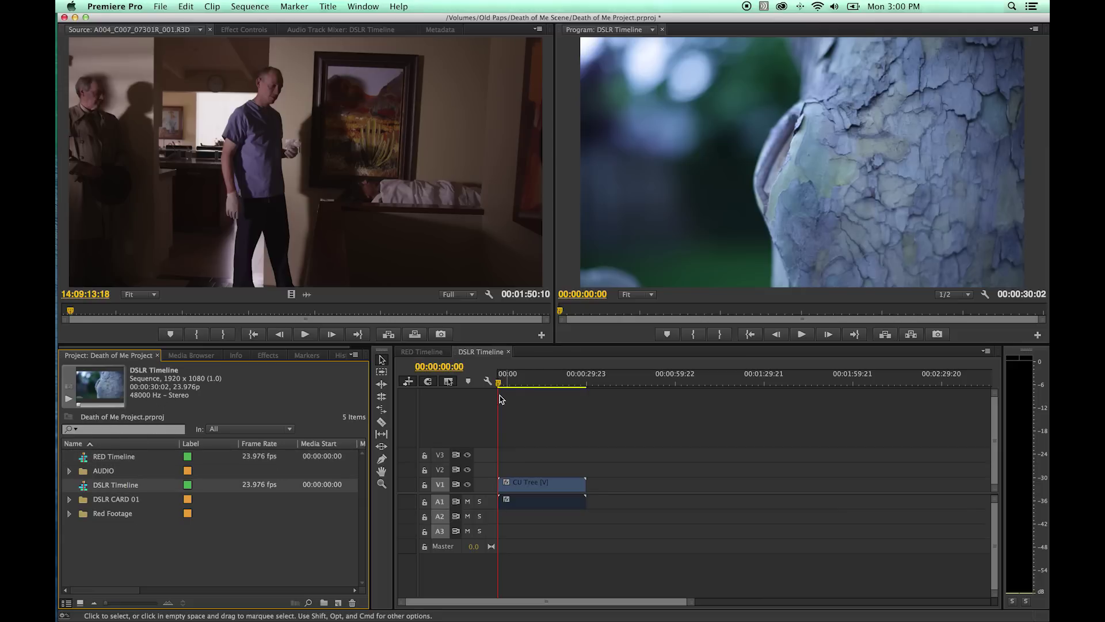
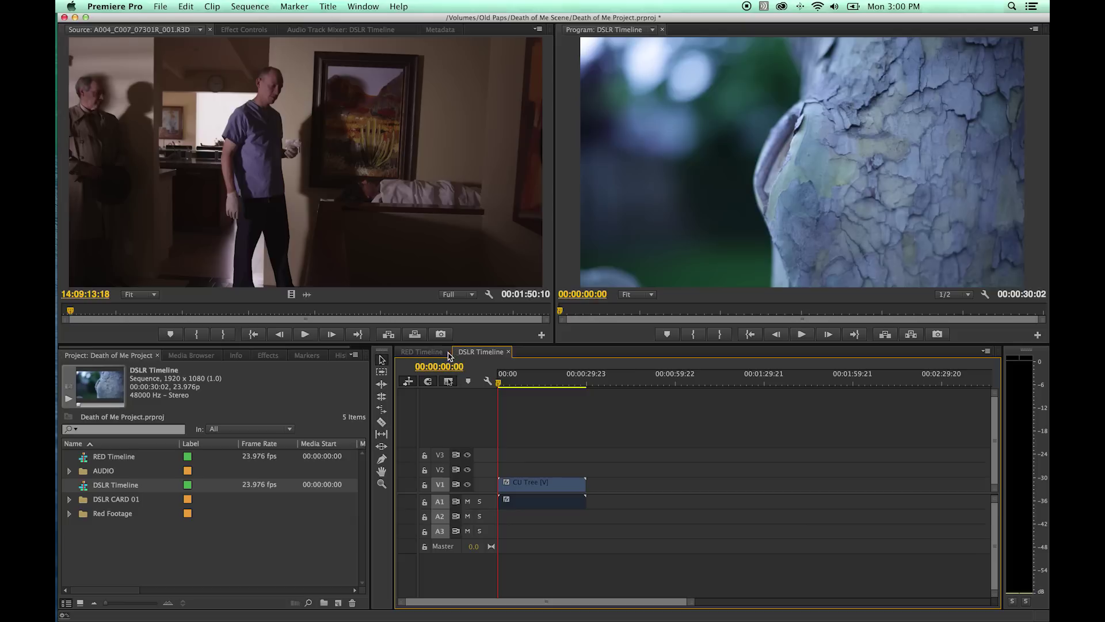
left_click(83, 488)
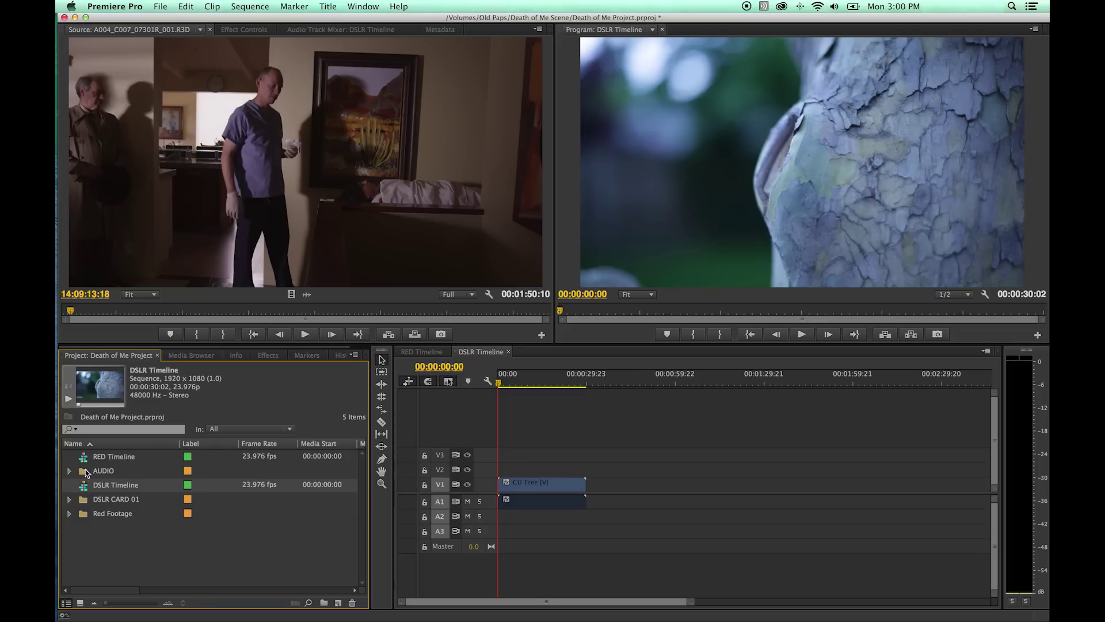
left_click(86, 458)
left_click(86, 484)
left_click(508, 351)
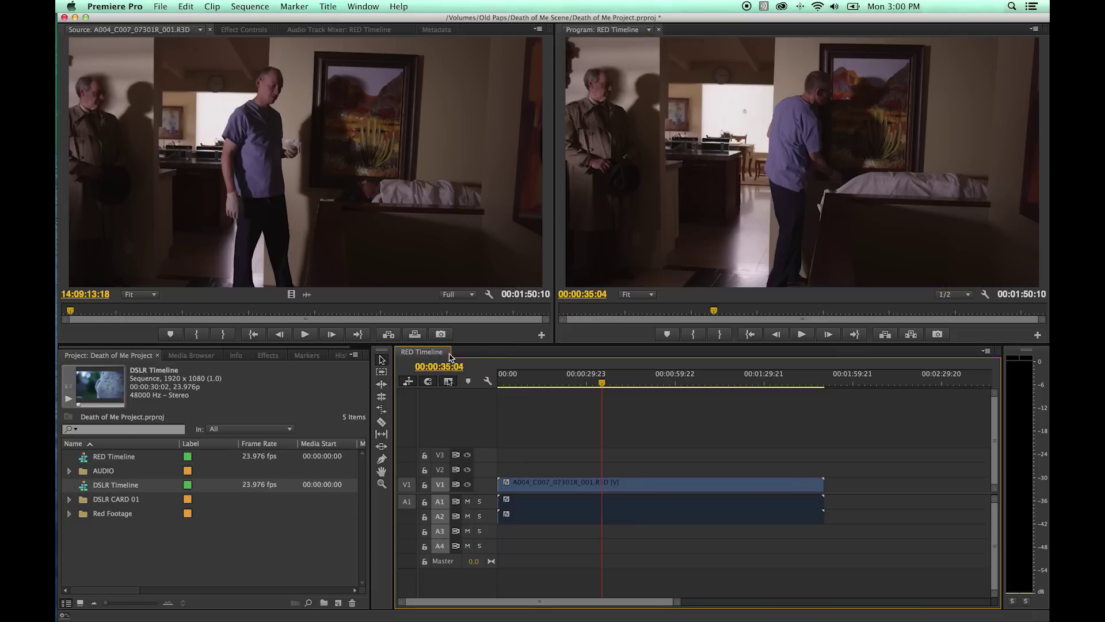
left_click(447, 351)
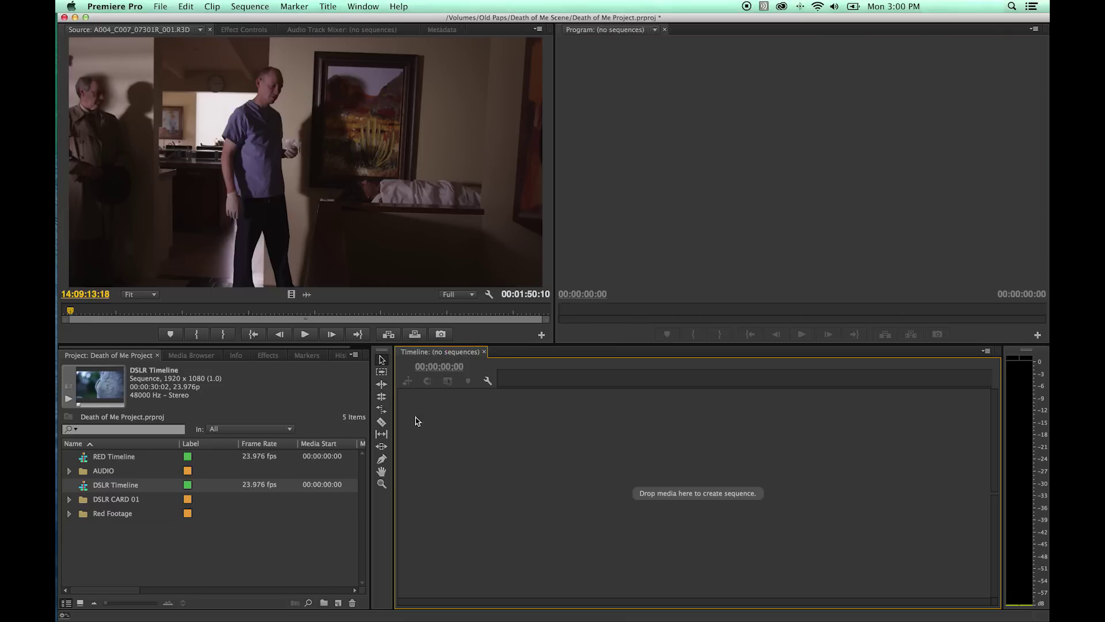
- Reopen the RED Timeline and DSLR Timeline sequences from the project, and switch between them, ending on DSLR Timeline
left_click(102, 552)
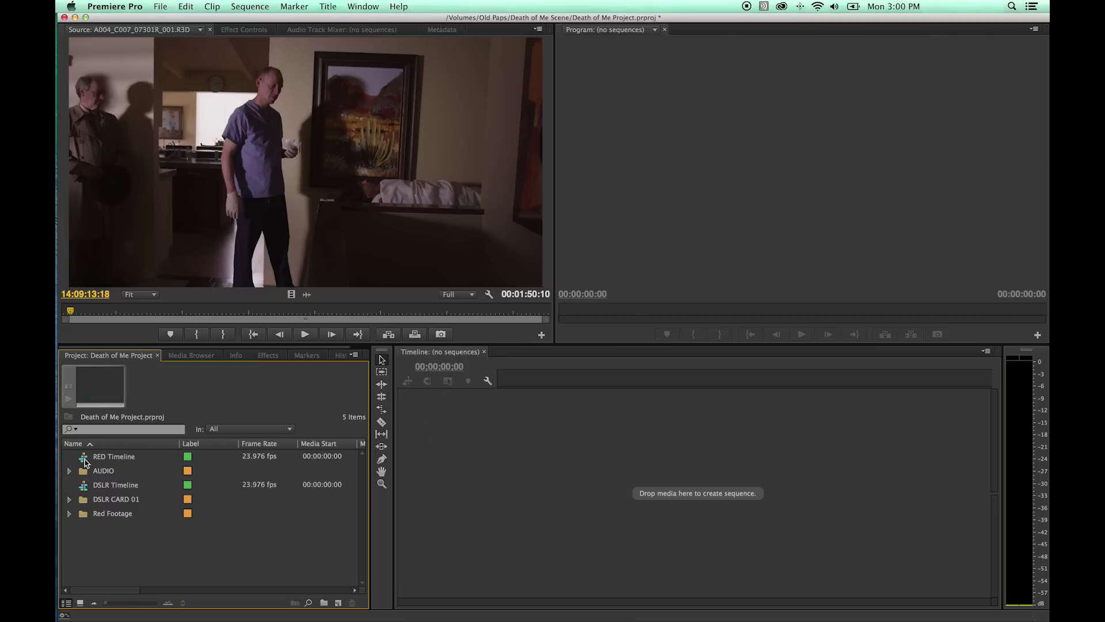
double_click(85, 459)
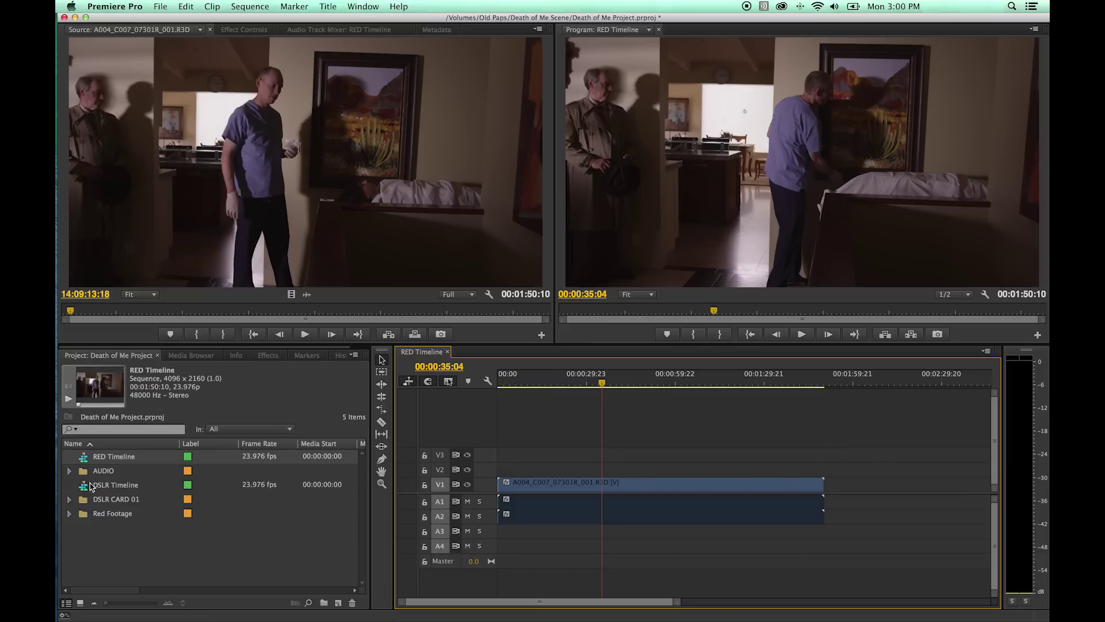
left_click(91, 485)
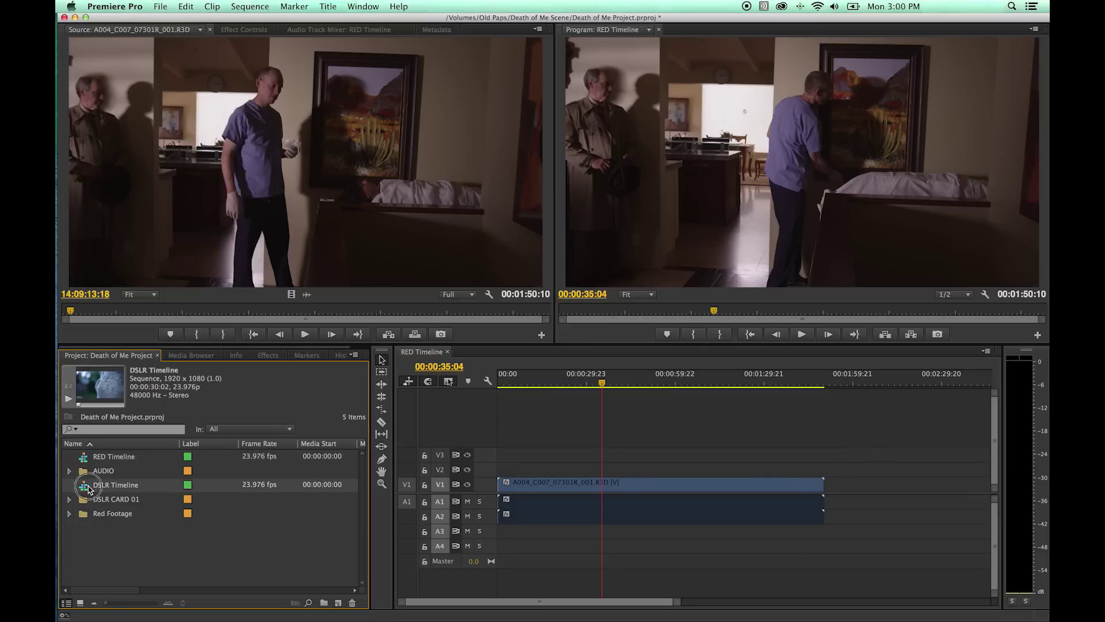
double_click(88, 486)
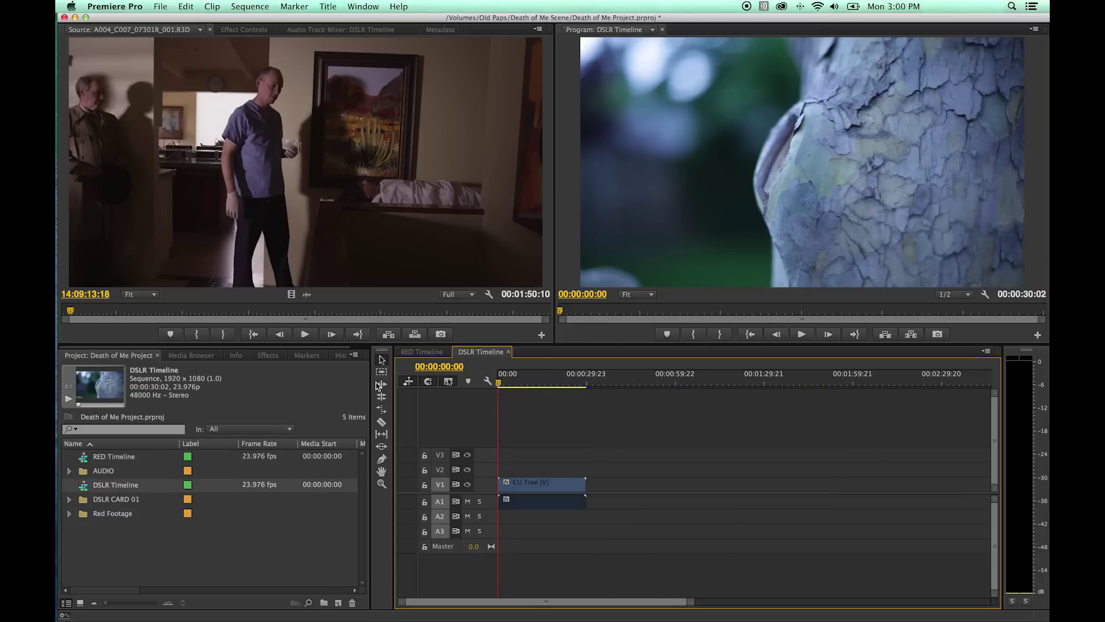
left_click(415, 352)
left_click(476, 353)
- Add the Lawn, Rail and first Wide Shot Backyard clips from DSLR CARD 01 after CU Tree in DSLR Timeline
left_click(69, 499)
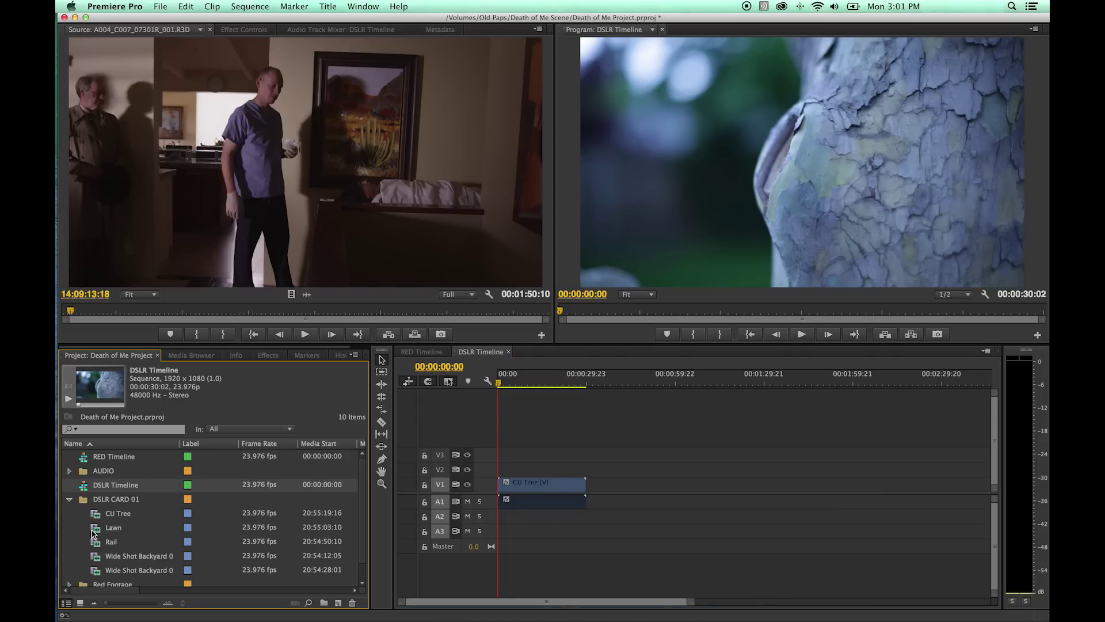
left_click(92, 528)
left_click(132, 556, "shift")
left_click_drag(152, 530, 653, 499)
- Scrub and play through the clips in DSLR Timeline to review the assembled footage, returning to the start
left_click(569, 382)
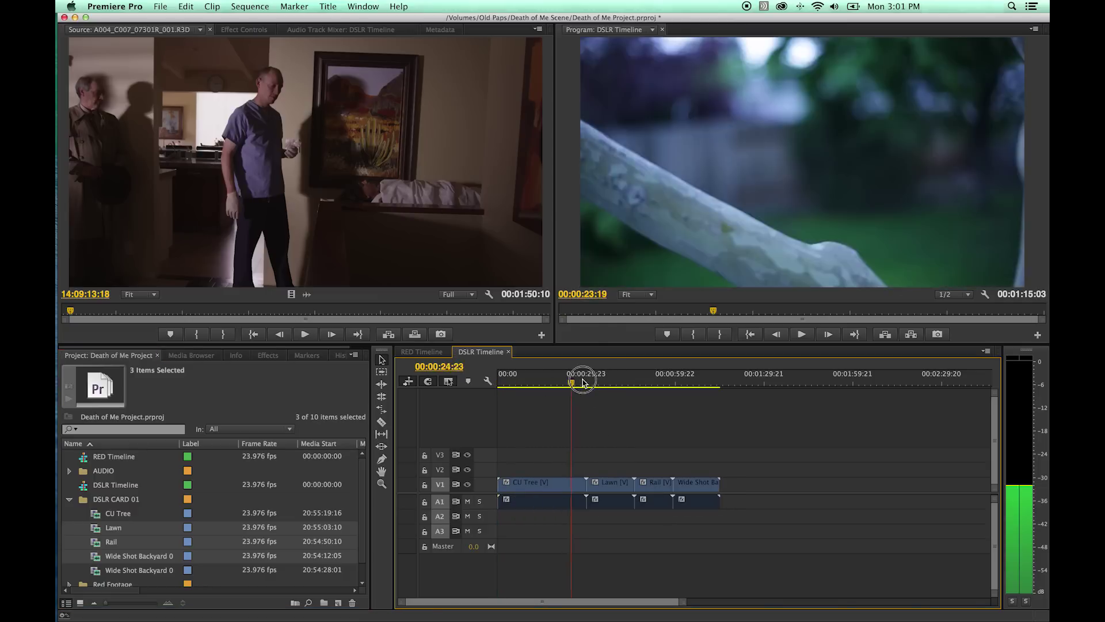
left_click_drag(575, 382, 615, 382)
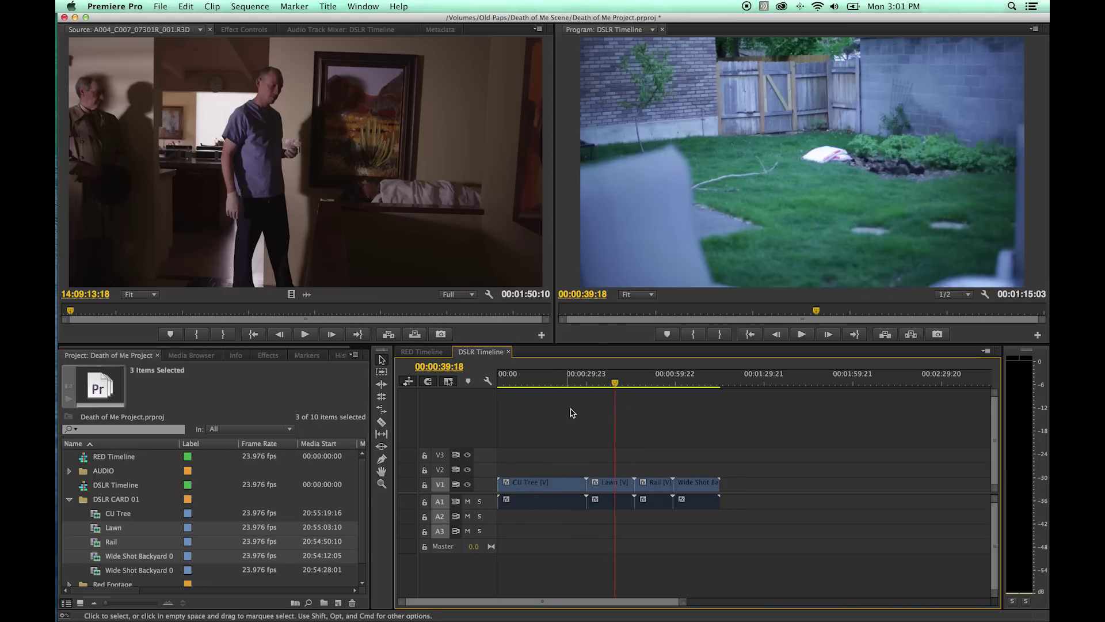
left_click_drag(579, 377, 498, 377)
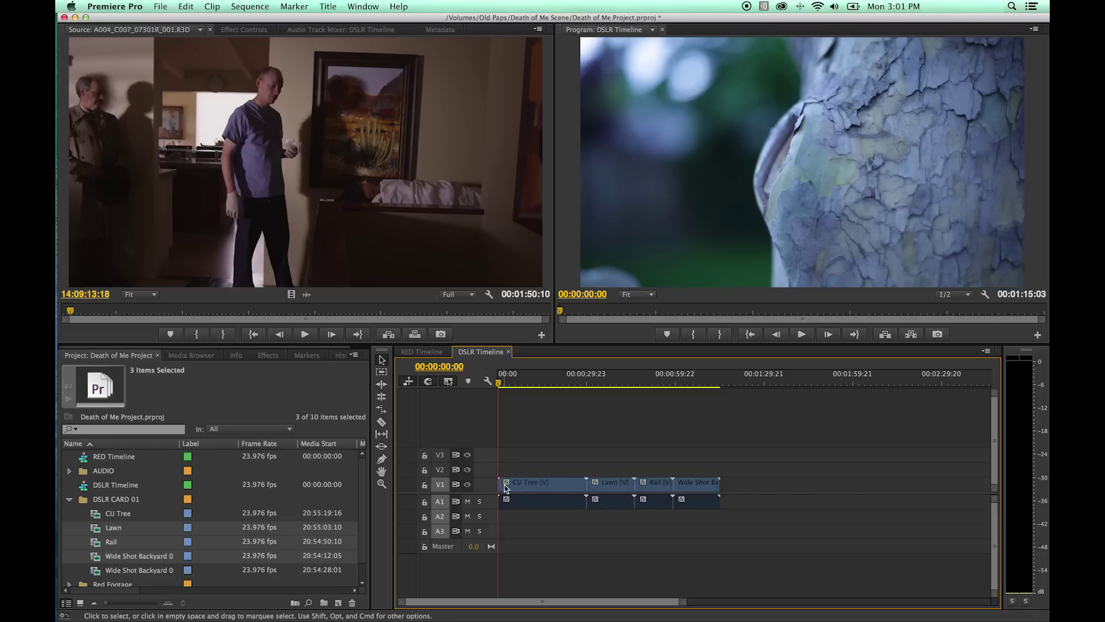
key("l")
key("l")
key("l")
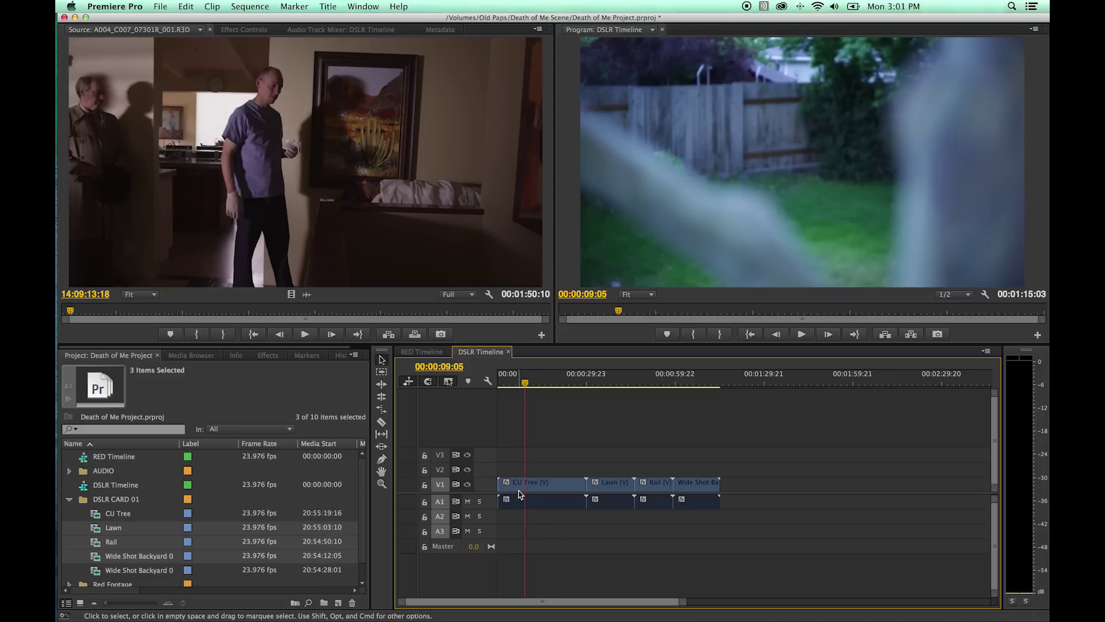
left_click_drag(525, 381, 483, 380)
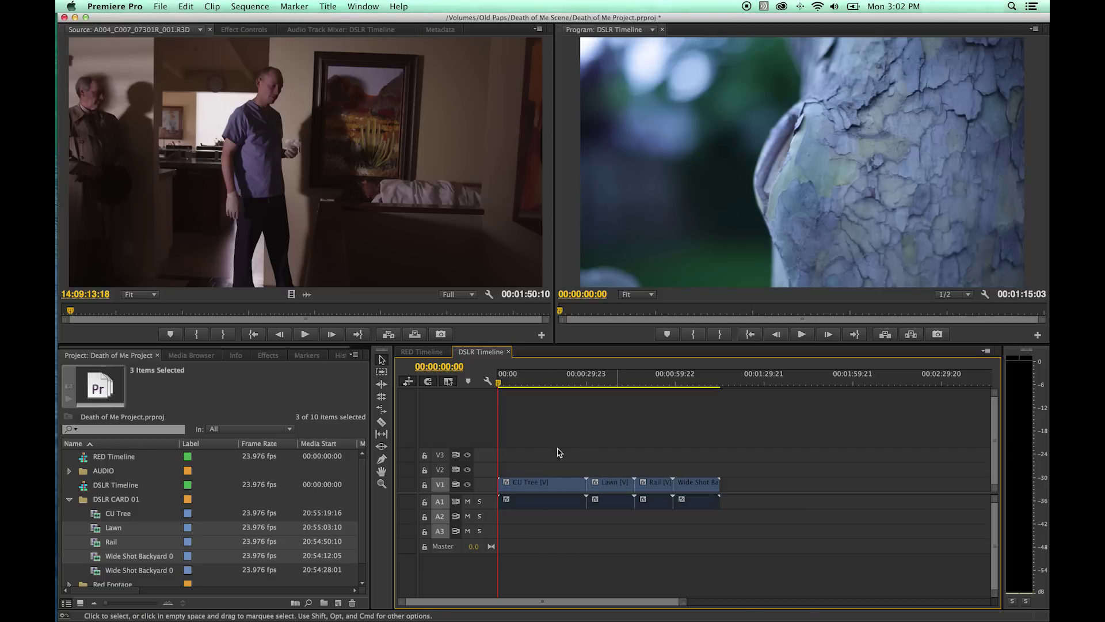
left_click_drag(502, 385, 658, 389)
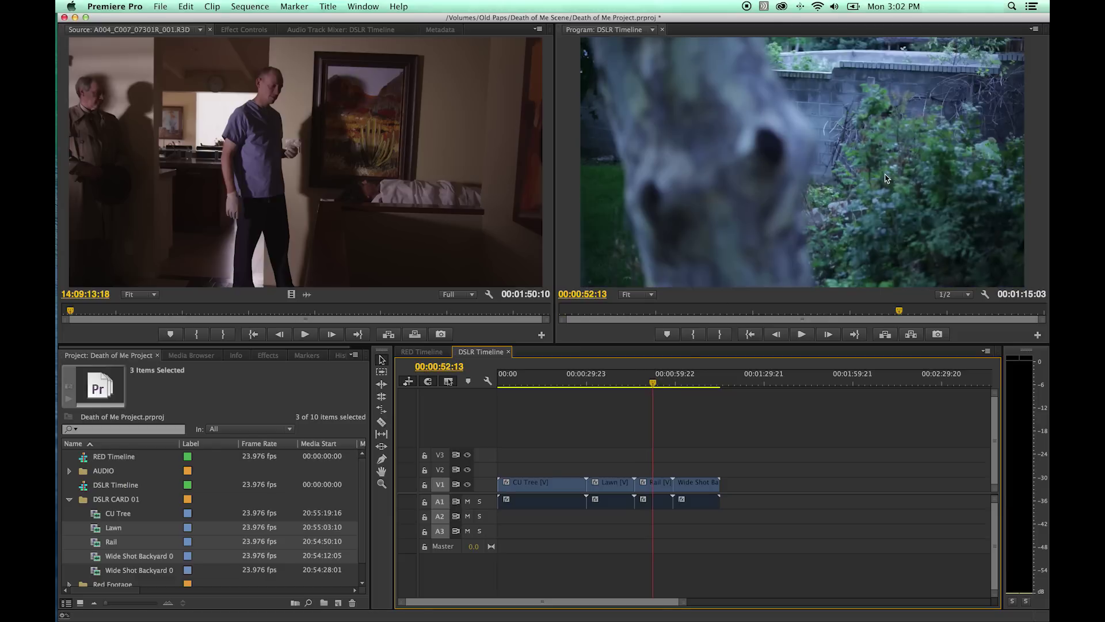
left_click_drag(651, 383, 469, 387)
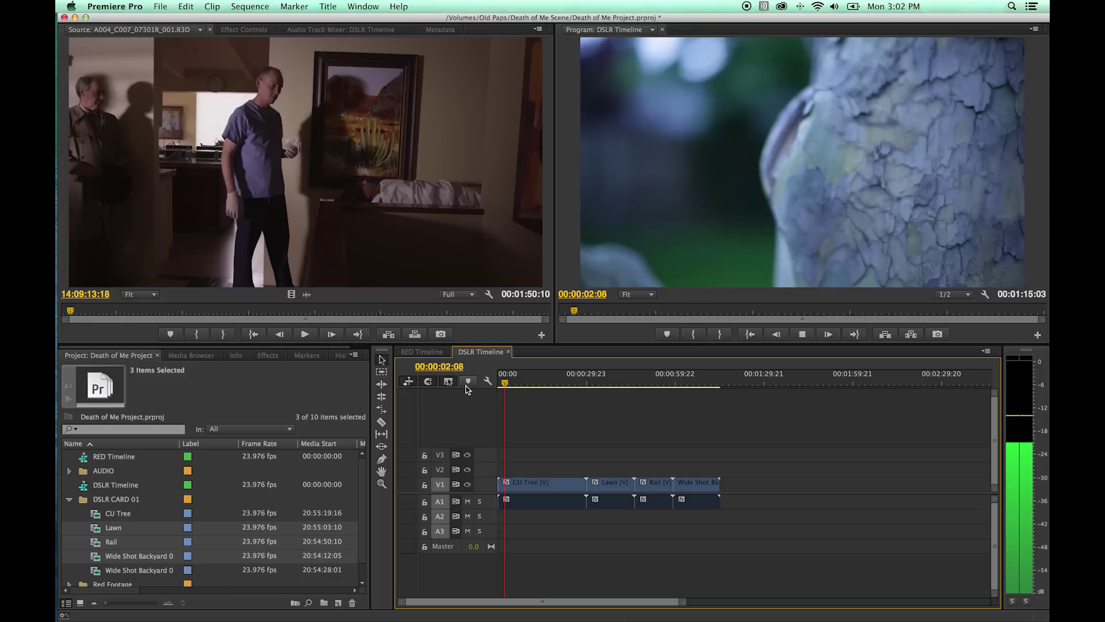
- Play and pause the CU Tree clip near the start of DSLR Timeline, including a short reverse and forward playback
key("space")
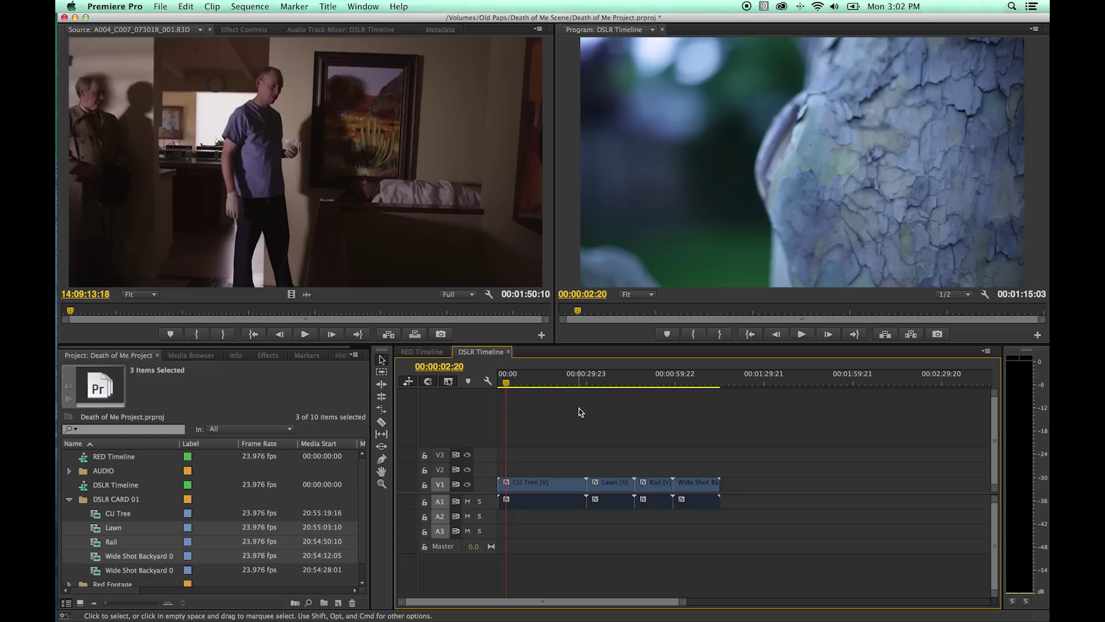
key("space")
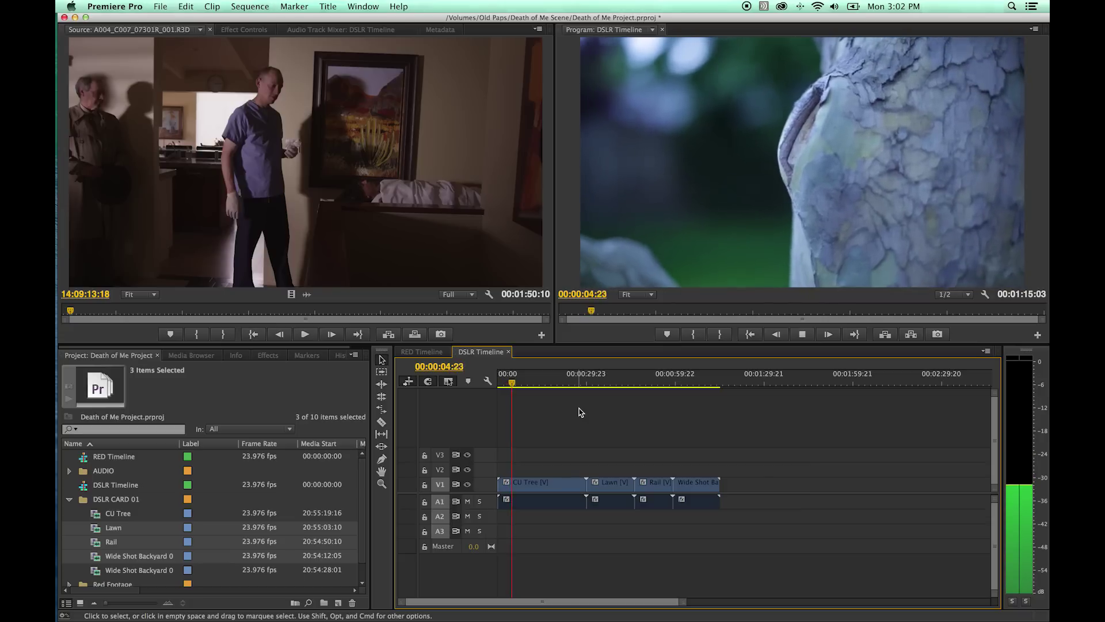
key("space")
key("j")
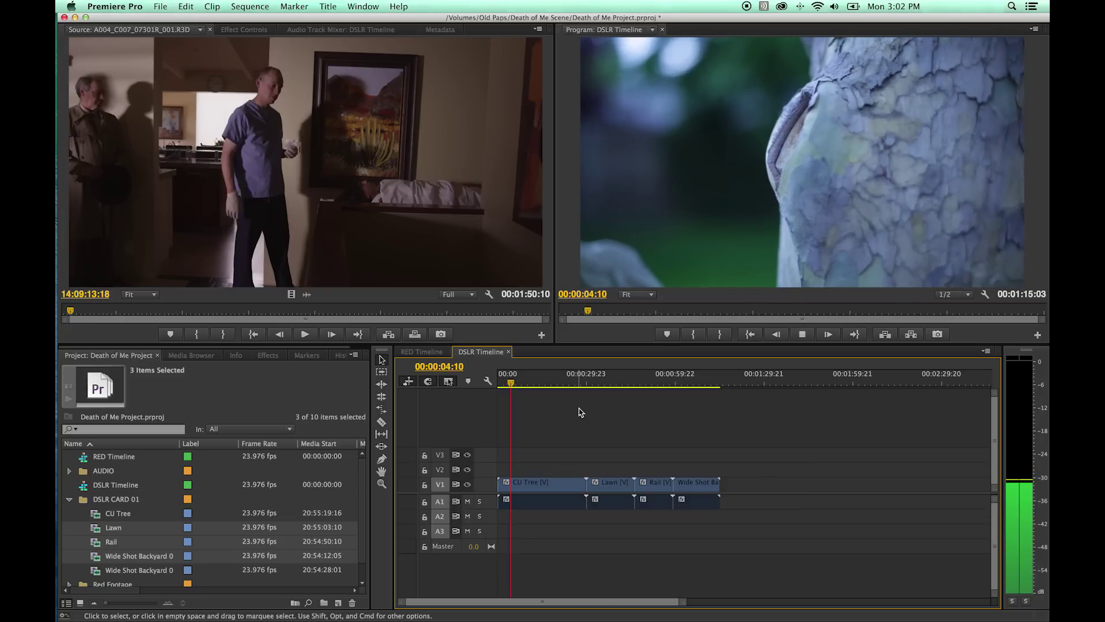
key("k")
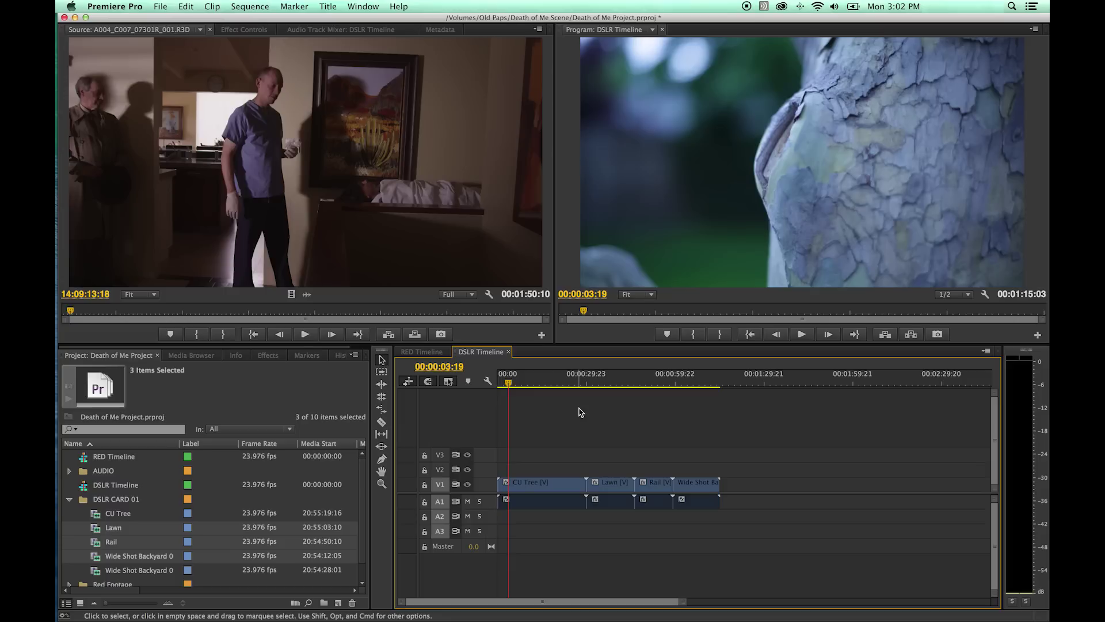
key("l")
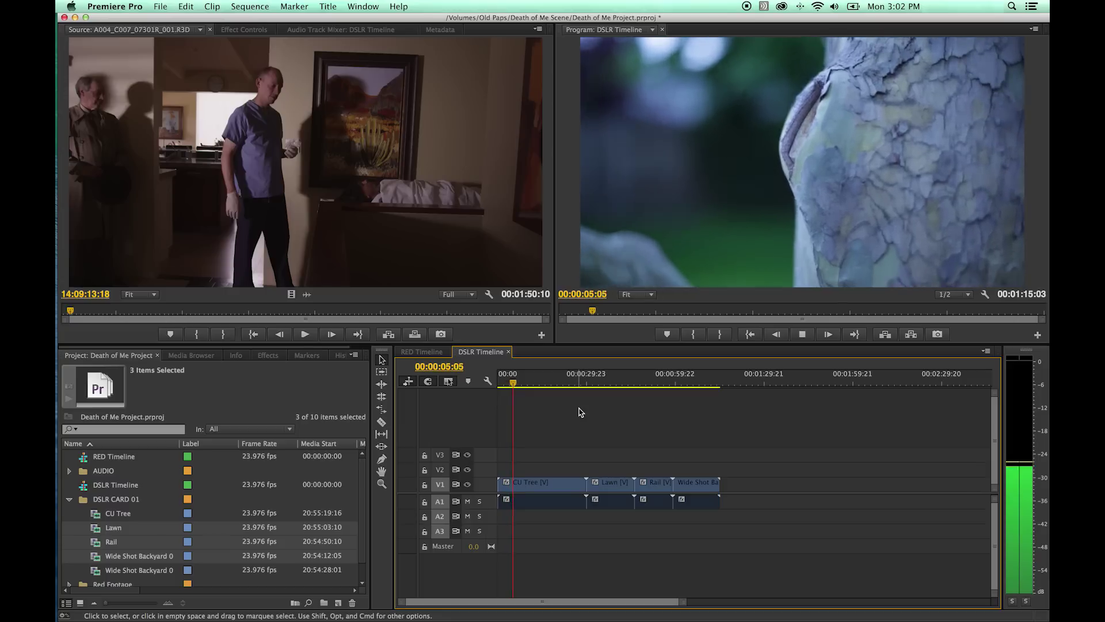
- Fast-forward through the Lawn, Rail and Wide Shot Backyard clips at increasing speed, and stop near the sequence's end
key("l")
key("l")
key("l")
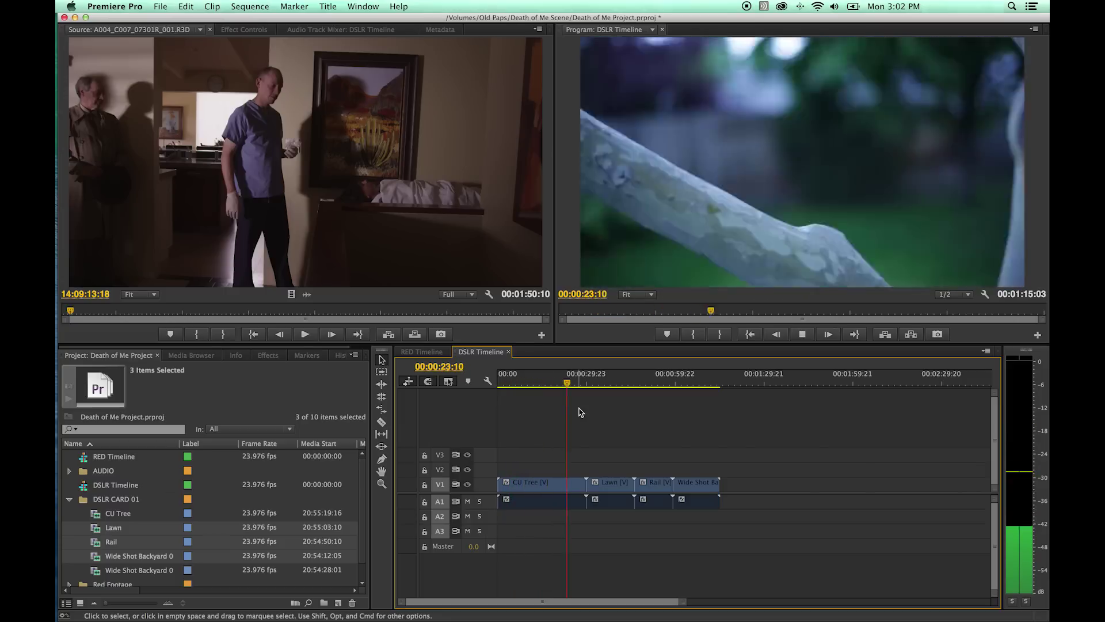
key("l")
key("l")
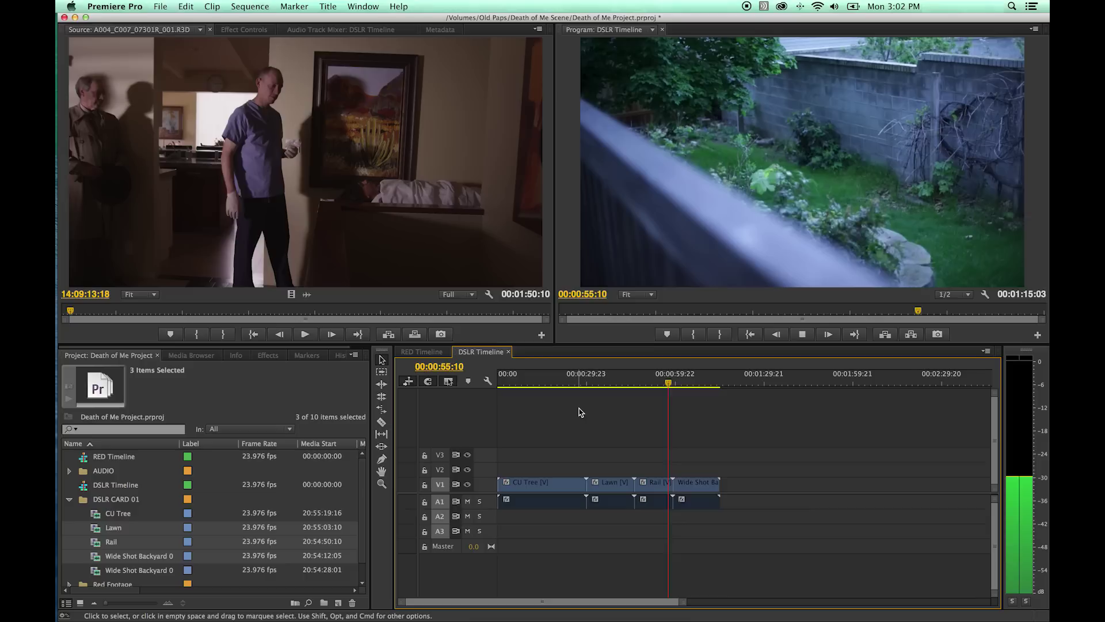
key("k")
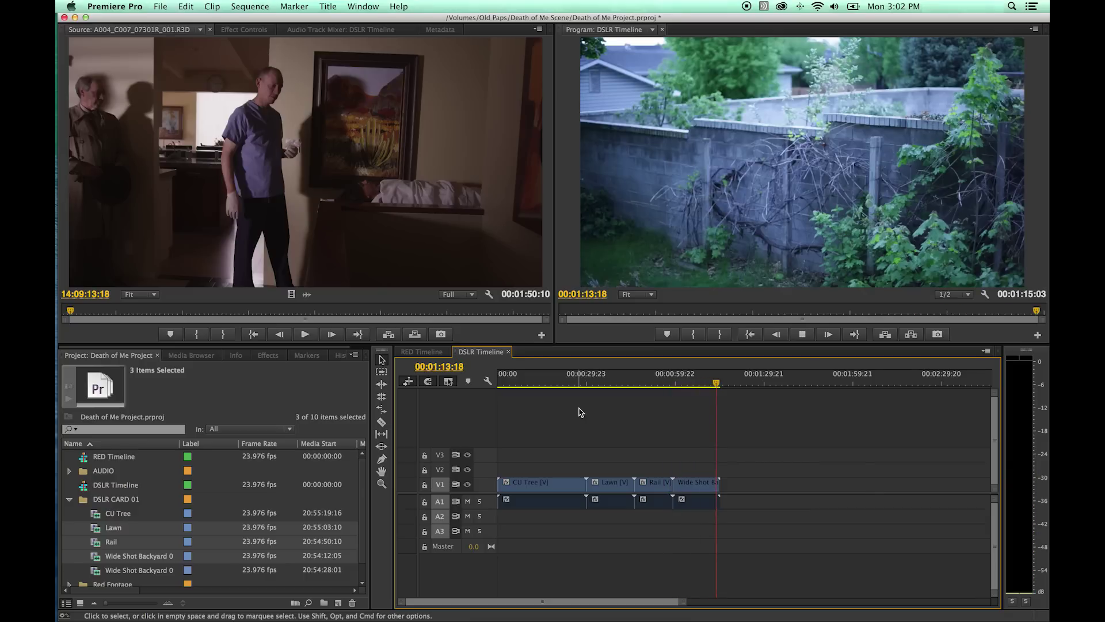
- Play DSLR Timeline in reverse back into the CU Tree clip, and play it forward briefly to 00:00:16:05
key("j")
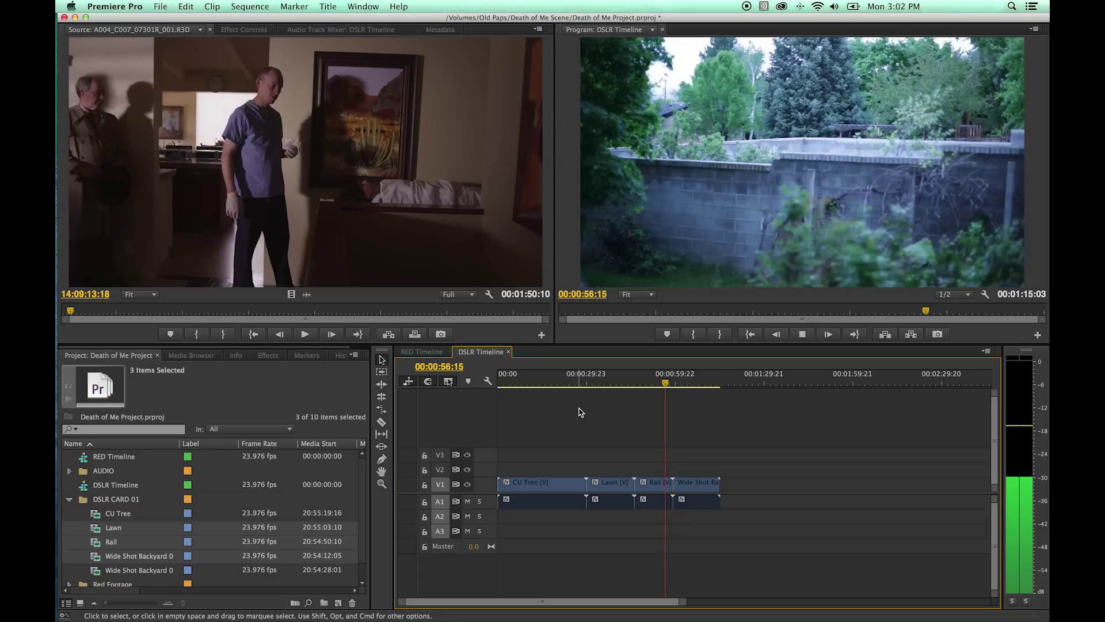
key("j")
key("k")
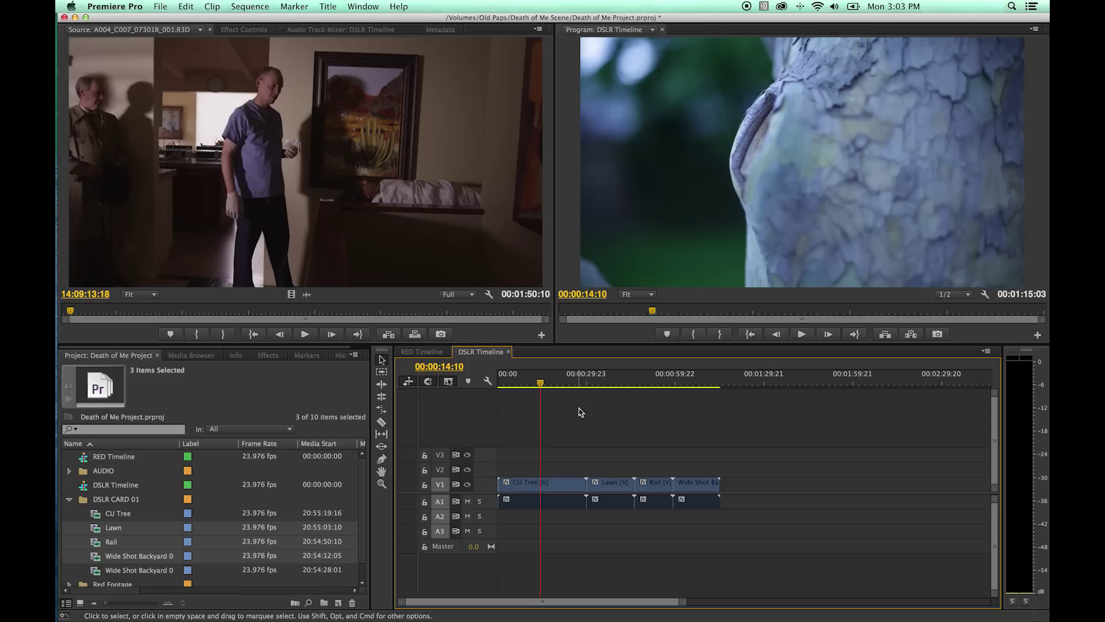
key("space")
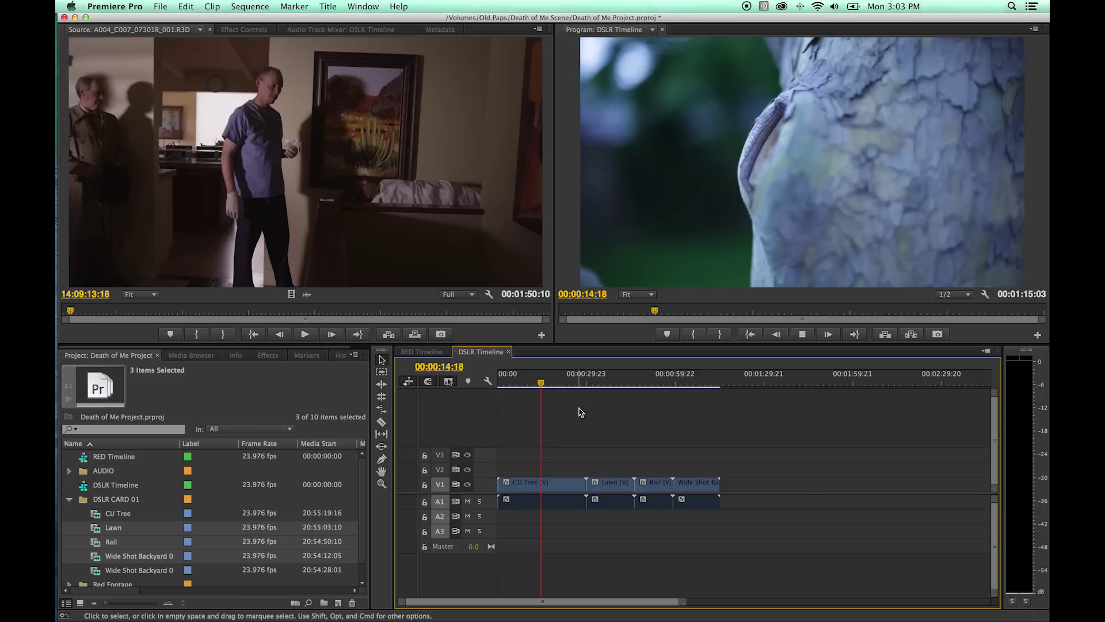
key("space")
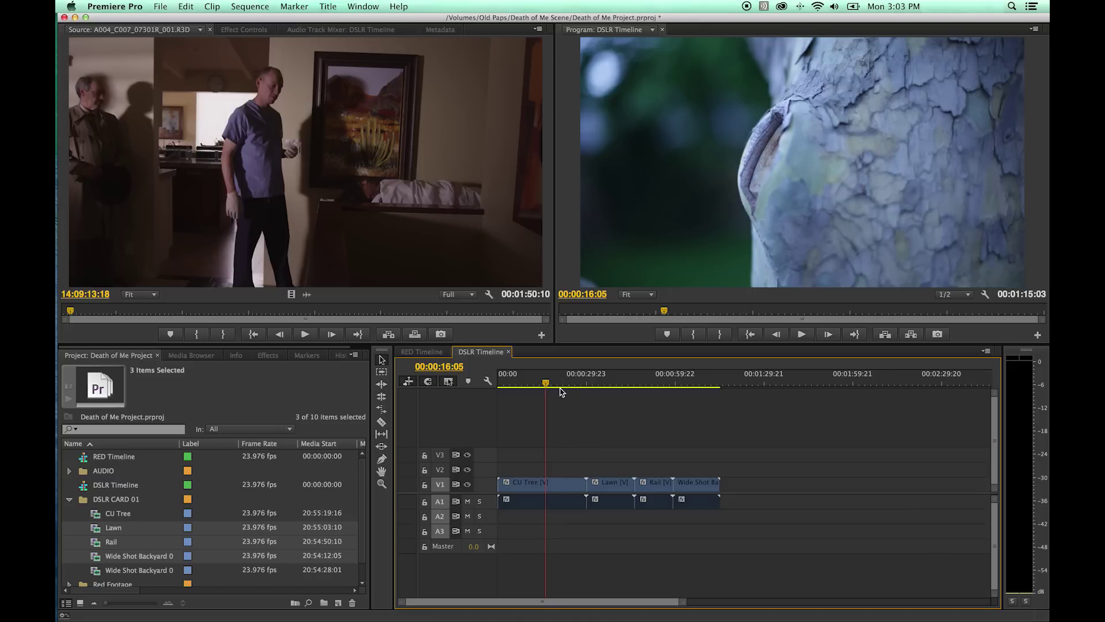
key("ctrl+super+Escape")
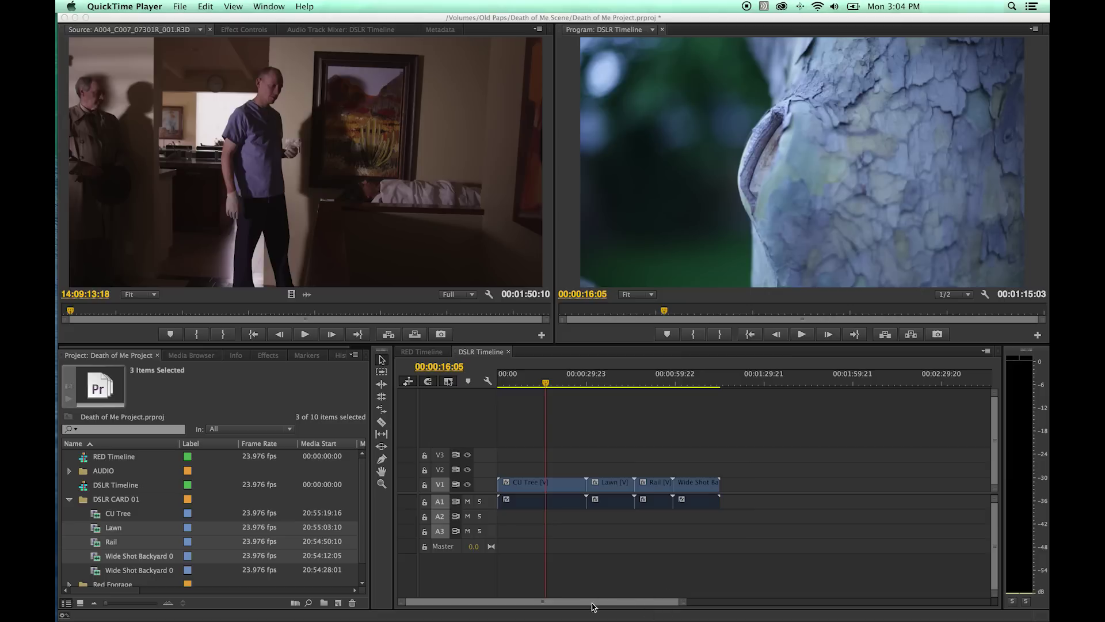
- Zoom DSLR Timeline in and out several times around the playhead, ending zoomed in on the CU Tree clip
left_click_drag(683, 602, 757, 619)
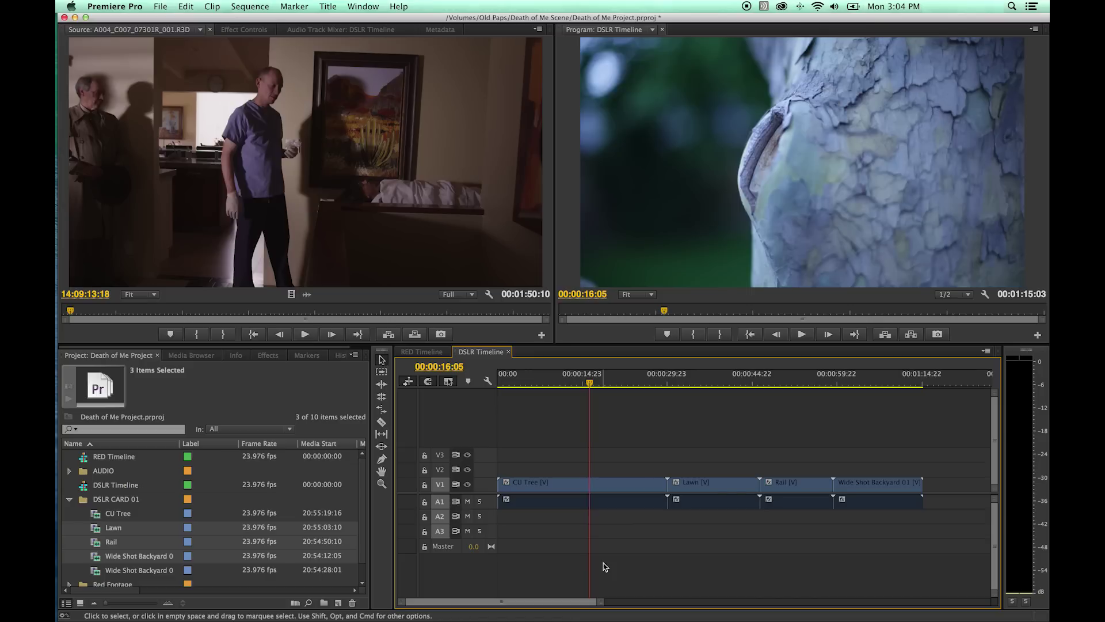
key("equal")
key("equal")
key("equal")
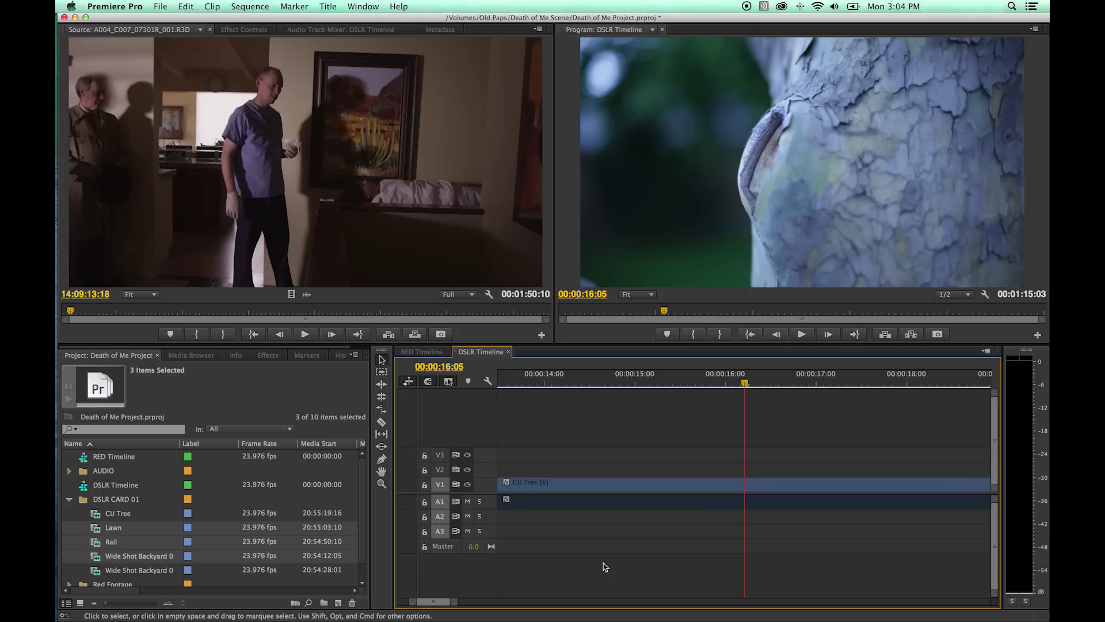
key("minus")
key("minus")
key("minus")
key("minus")
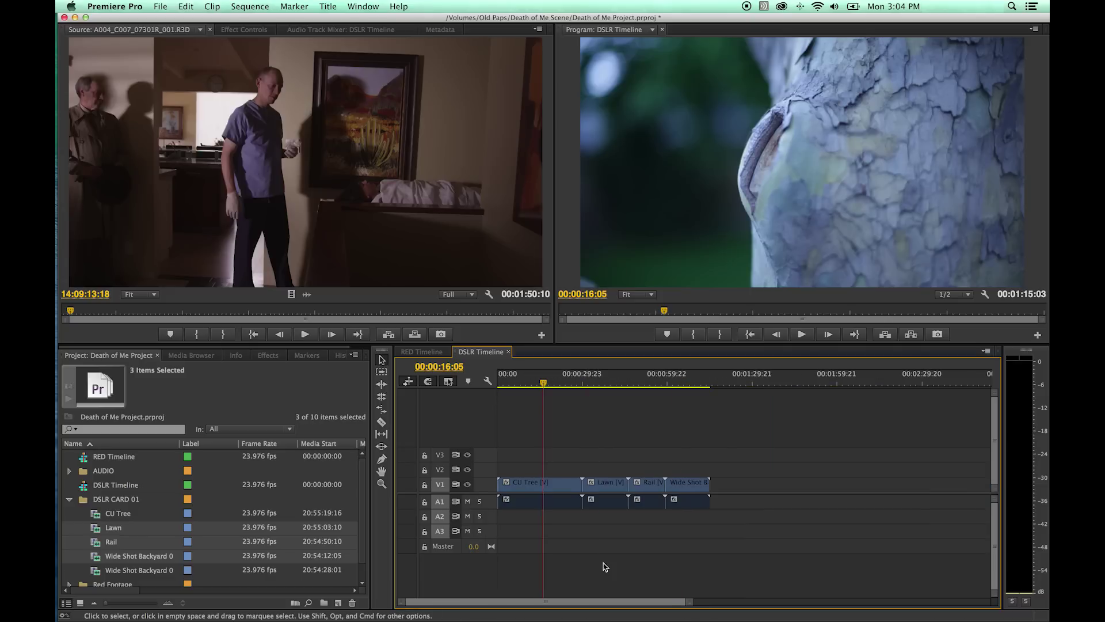
key("equal")
key("equal")
key("equal")
key("minus")
key("minus")
key("minus")
key("minus")
key("minus")
key("equal")
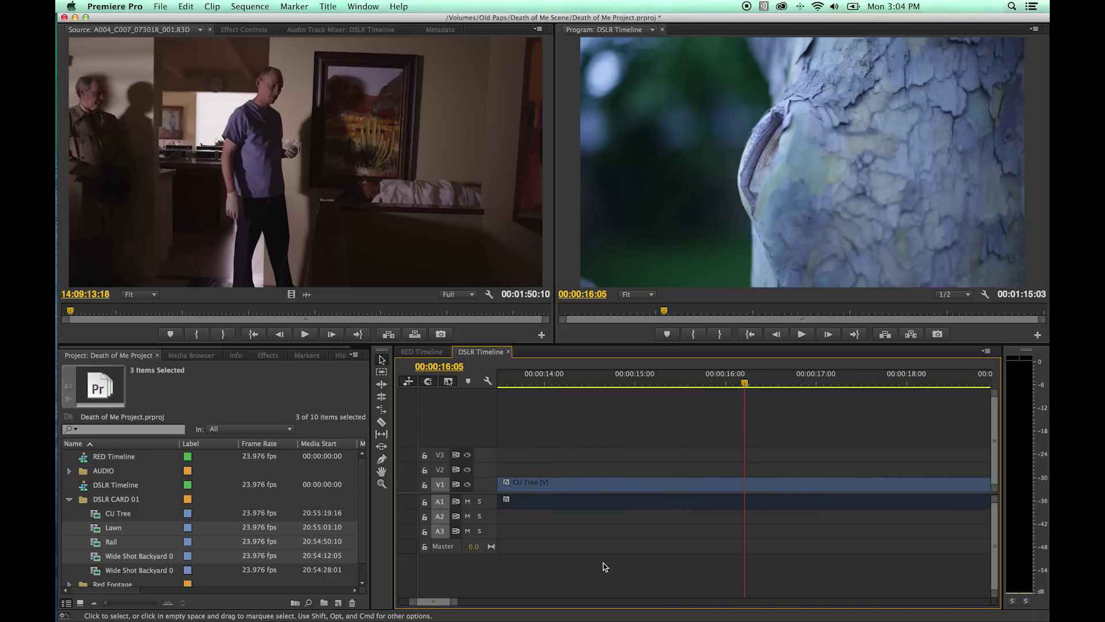
key("minus")
key("minus")
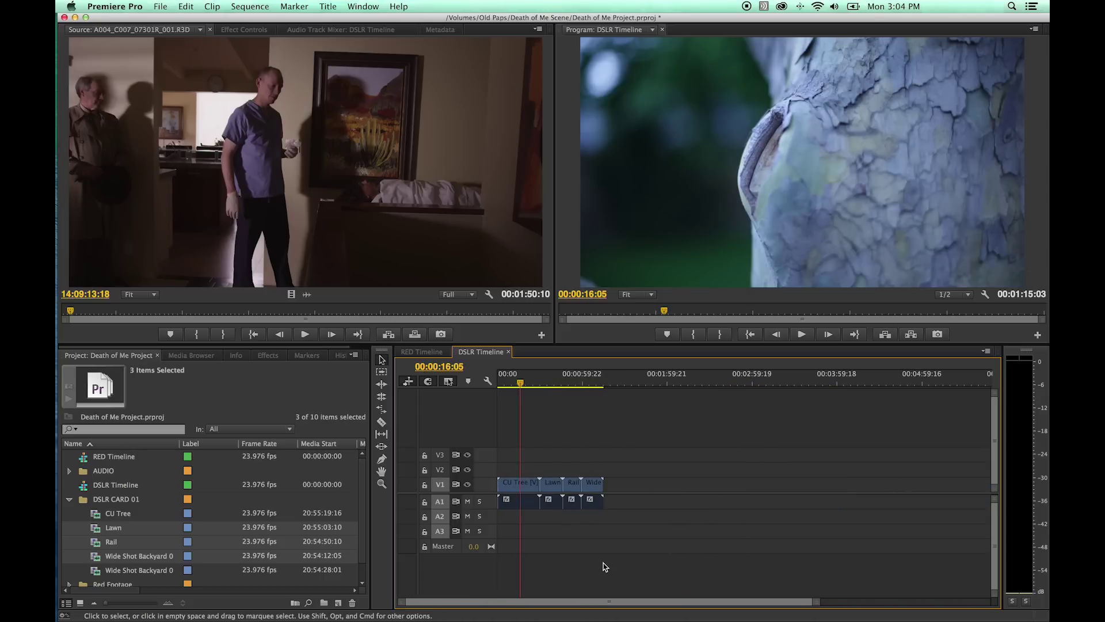
key("equal")
key("equal")
key("equal")
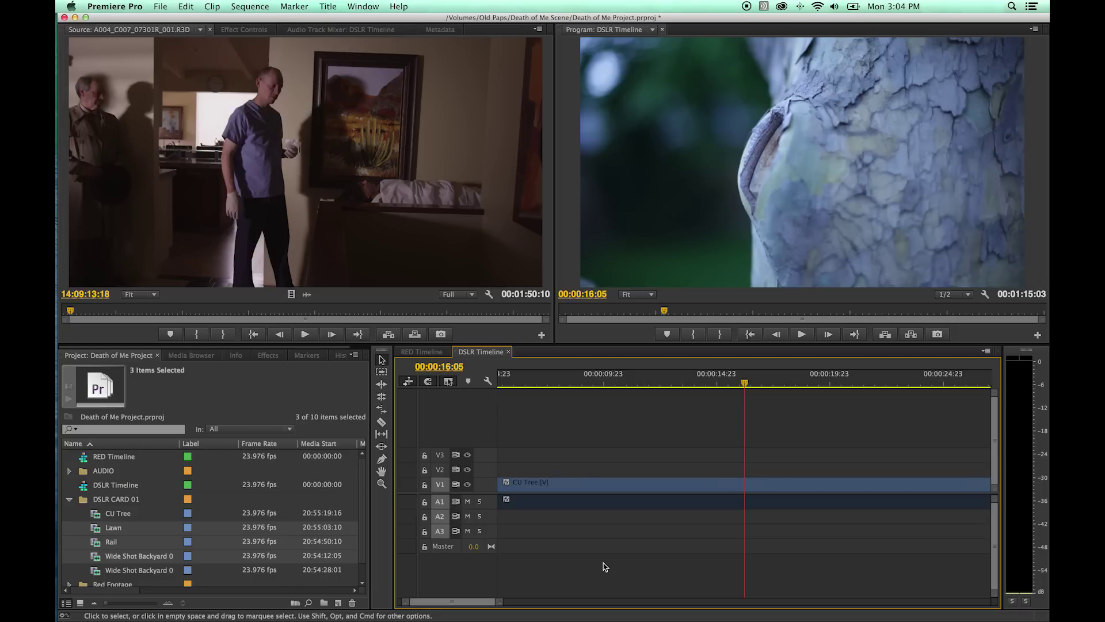
- Fit the whole DSLR Timeline sequence in view, compare closer and wider zoom levels, and return to the fitted view
key("backslash")
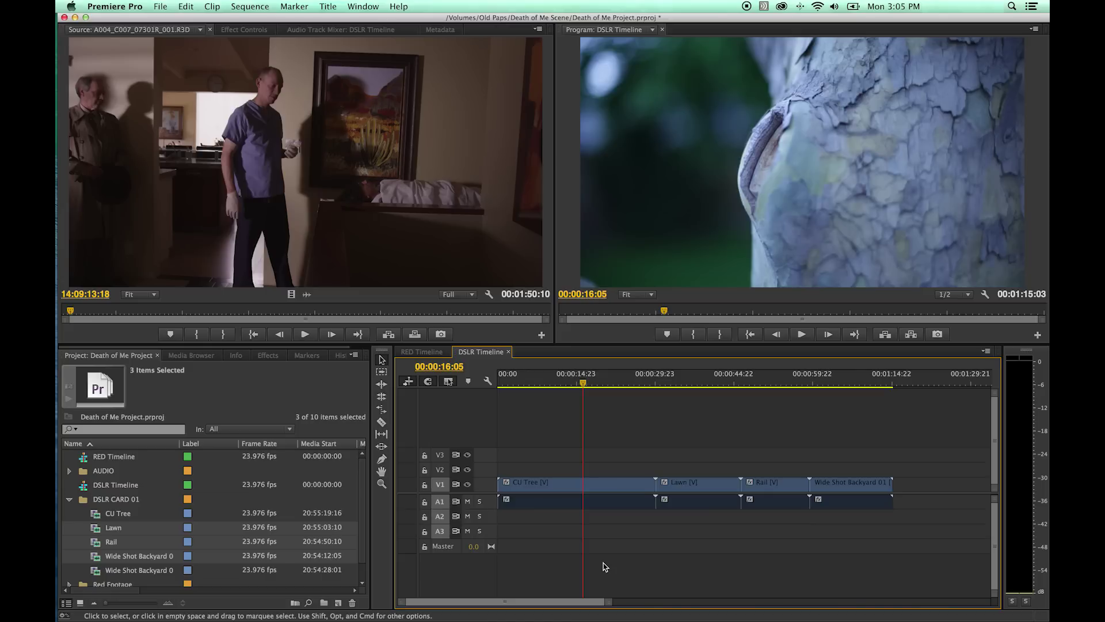
key("minus")
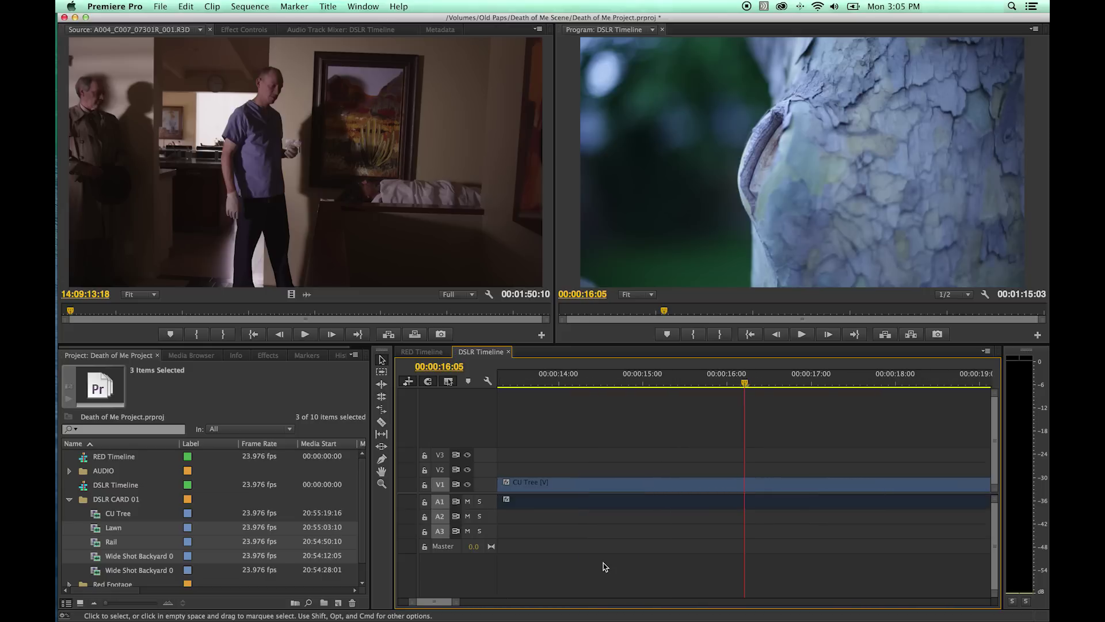
key("minus")
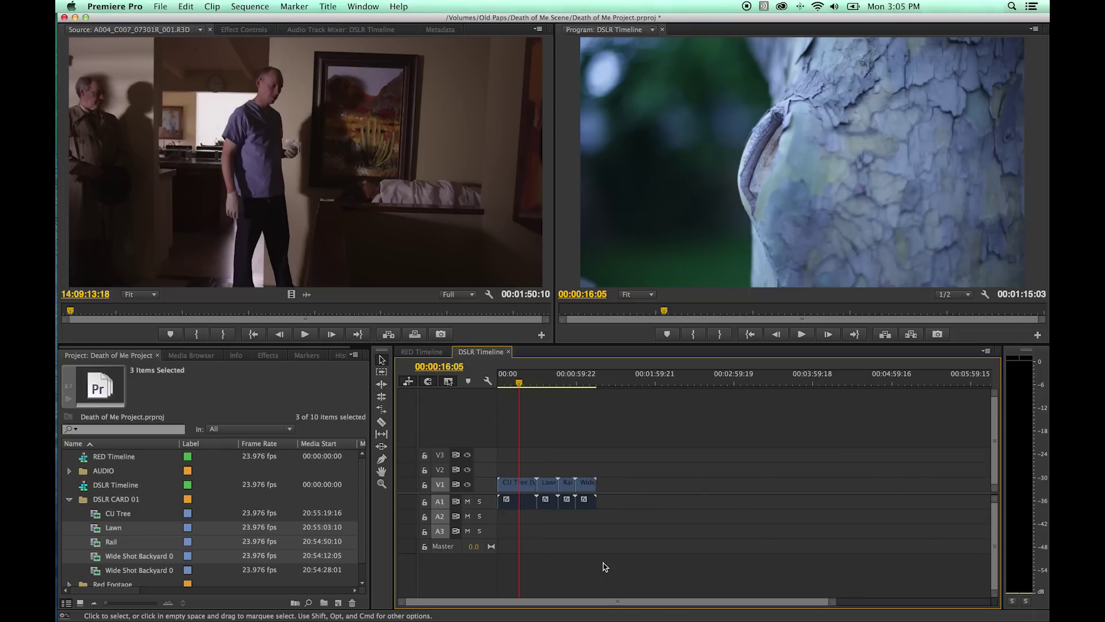
key("equal")
key("equal")
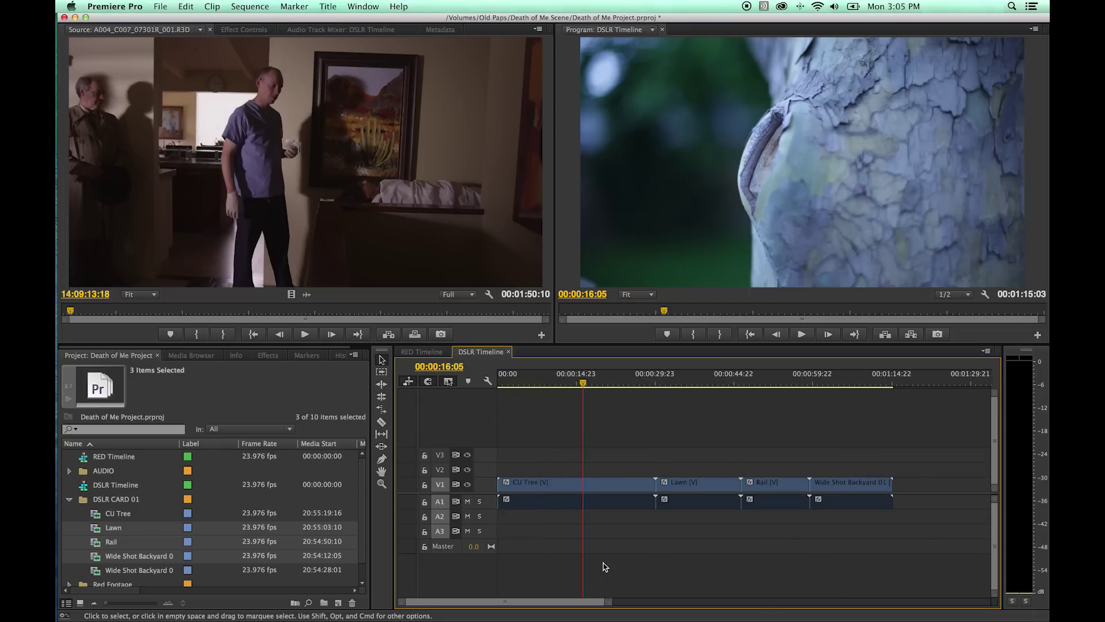
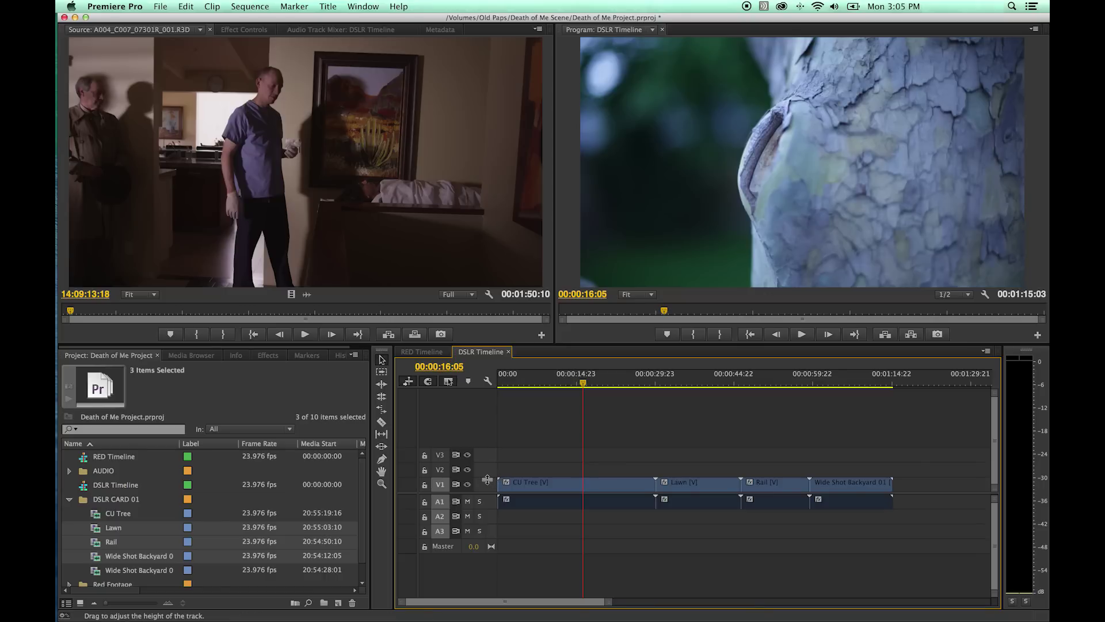
- Increase the heights of tracks V1 and A1 to show thumbnails and waveforms, and move the playhead to 00:00:05:15
left_click_drag(487, 479, 487, 458)
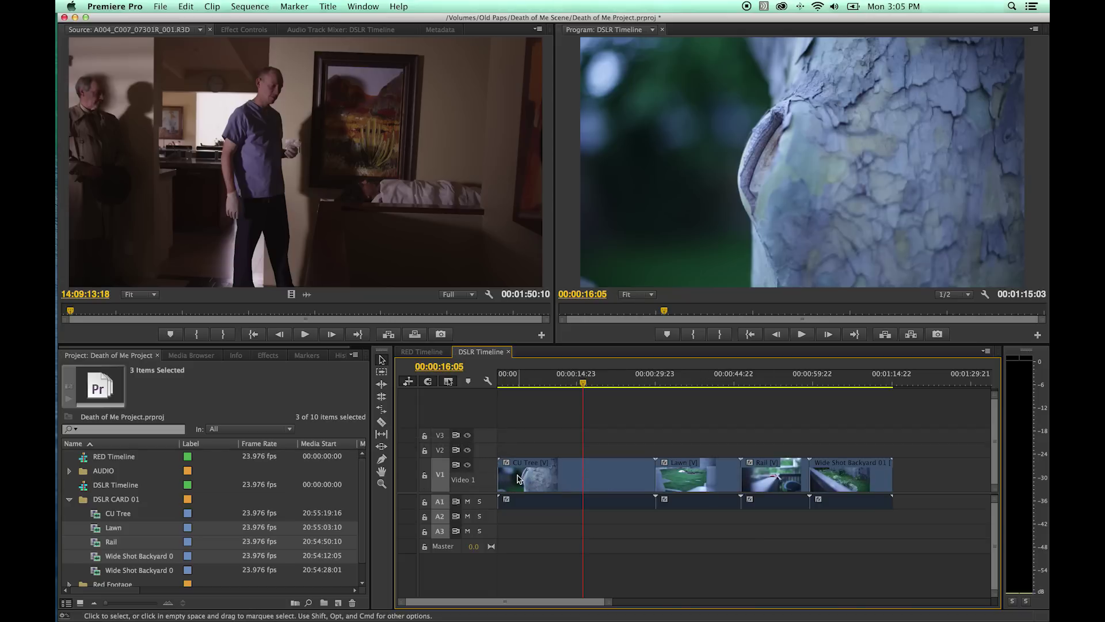
left_click_drag(493, 509, 493, 528)
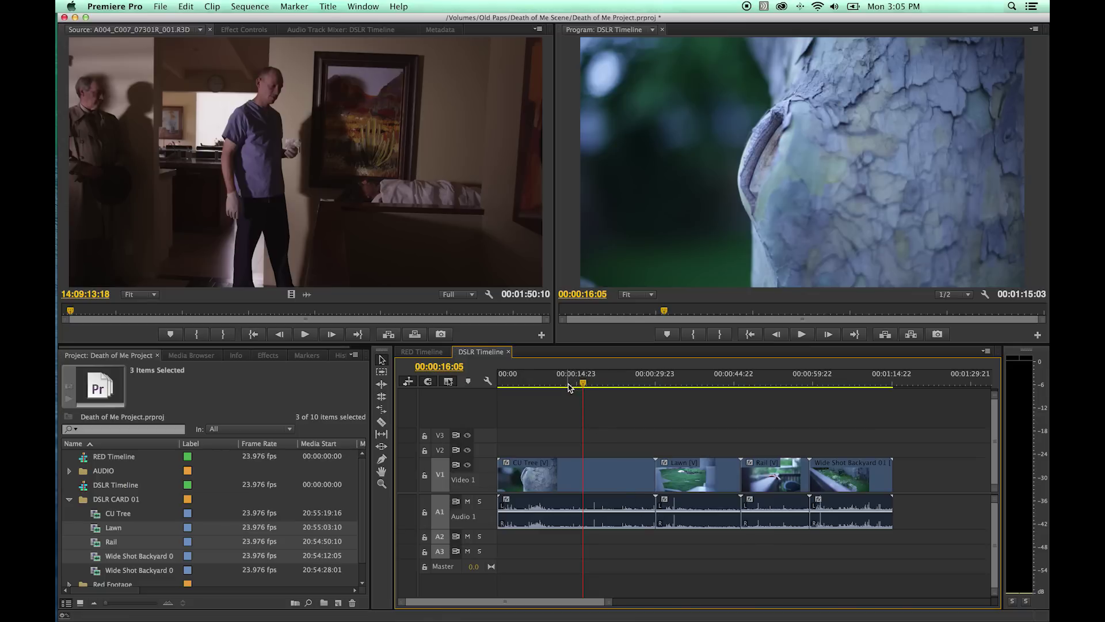
left_click_drag(568, 386, 528, 385)
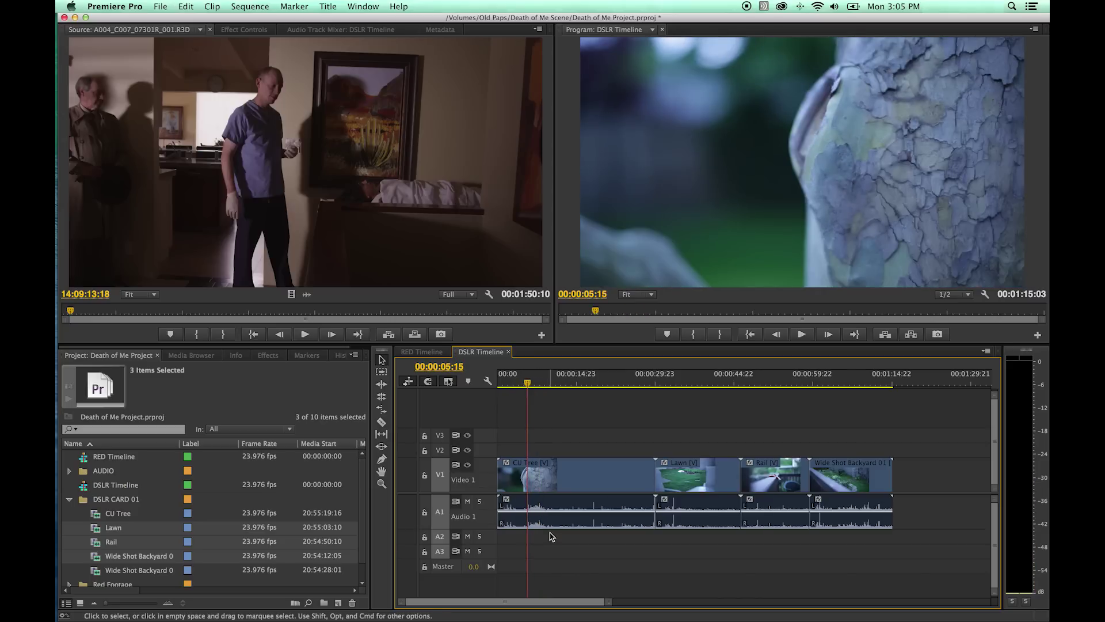
left_click_drag(487, 530, 490, 550)
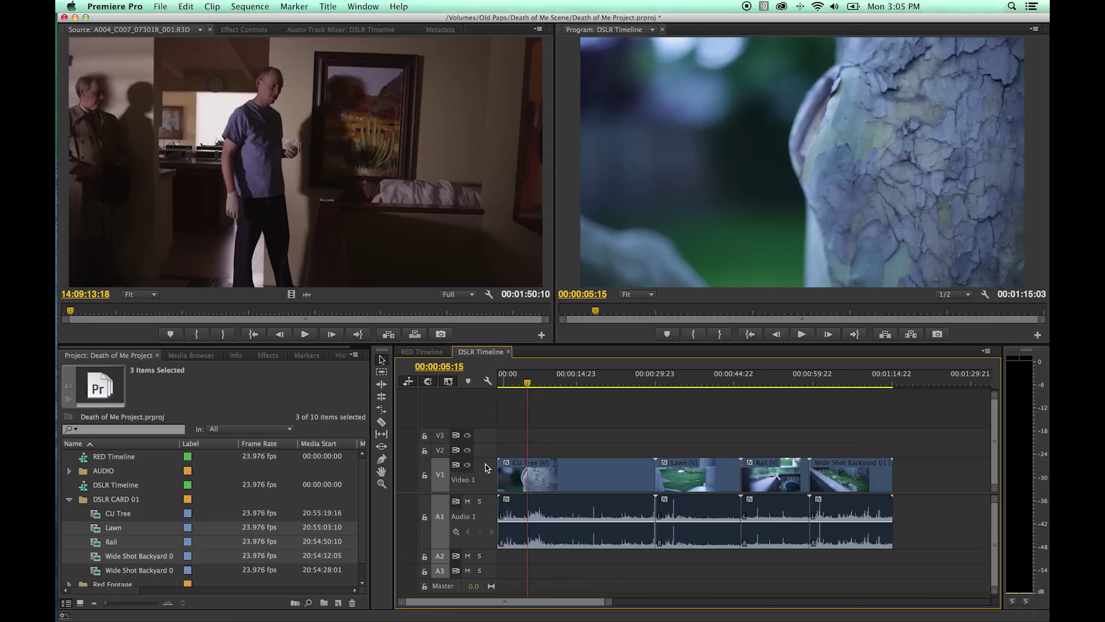
- Enlarge track V1 further for bigger clip thumbnails, and reduce its height again
mouse_move(485, 458)
left_mouse_down()
mouse_move(482, 440)
mouse_move(482, 449)
left_mouse_up()
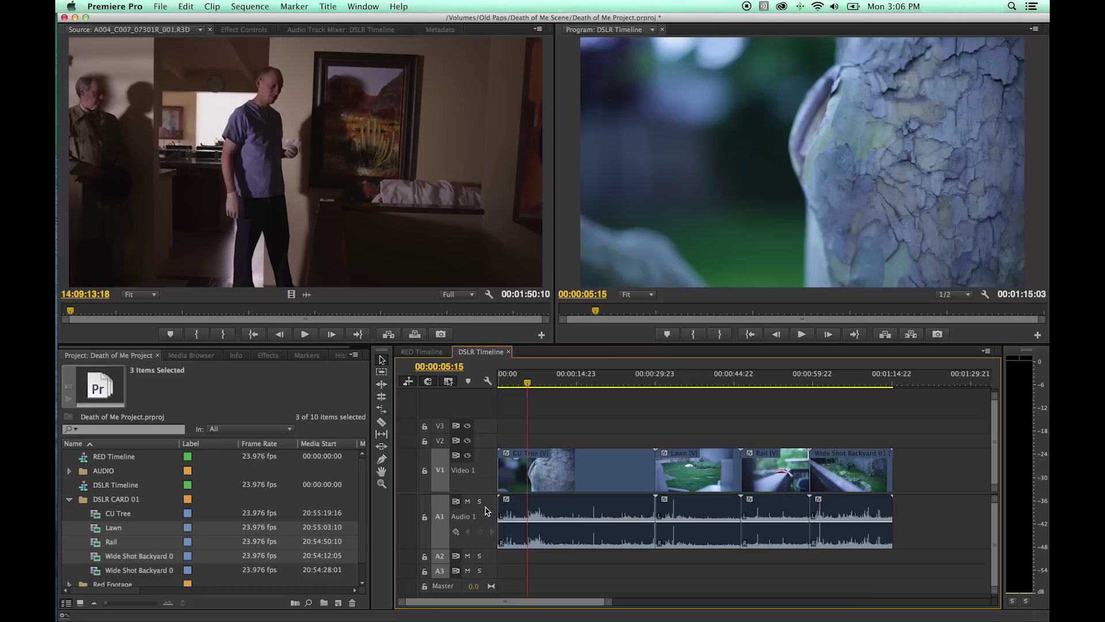
mouse_move(482, 448)
left_mouse_down()
mouse_move(485, 467)
mouse_move(489, 457)
left_mouse_up()
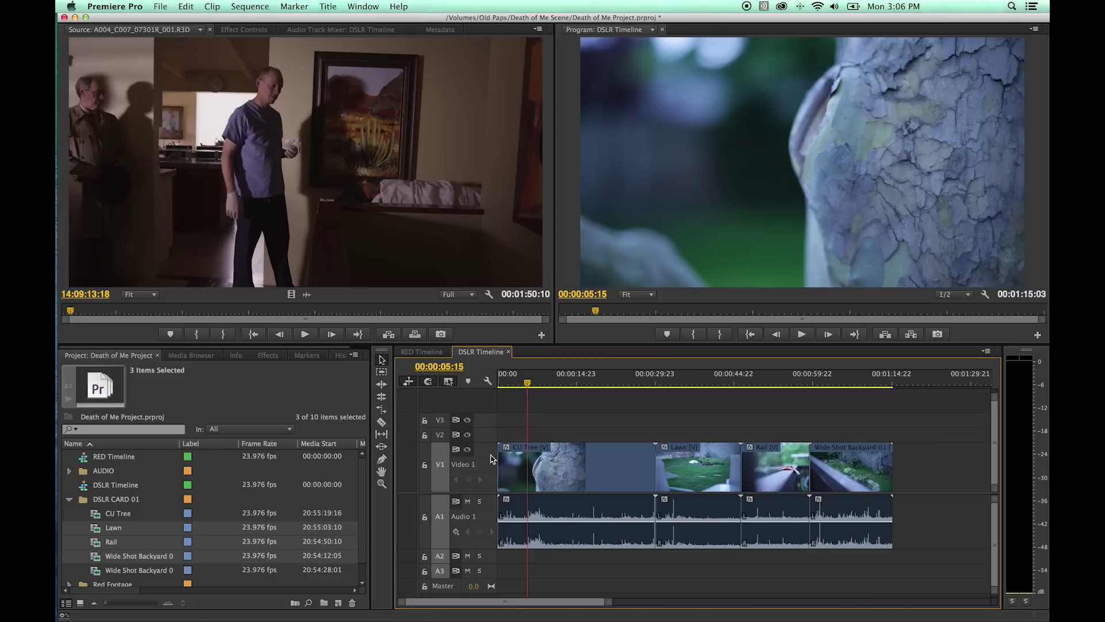
mouse_move(491, 457)
left_mouse_down()
mouse_move(492, 488)
mouse_move(492, 467)
left_mouse_up()
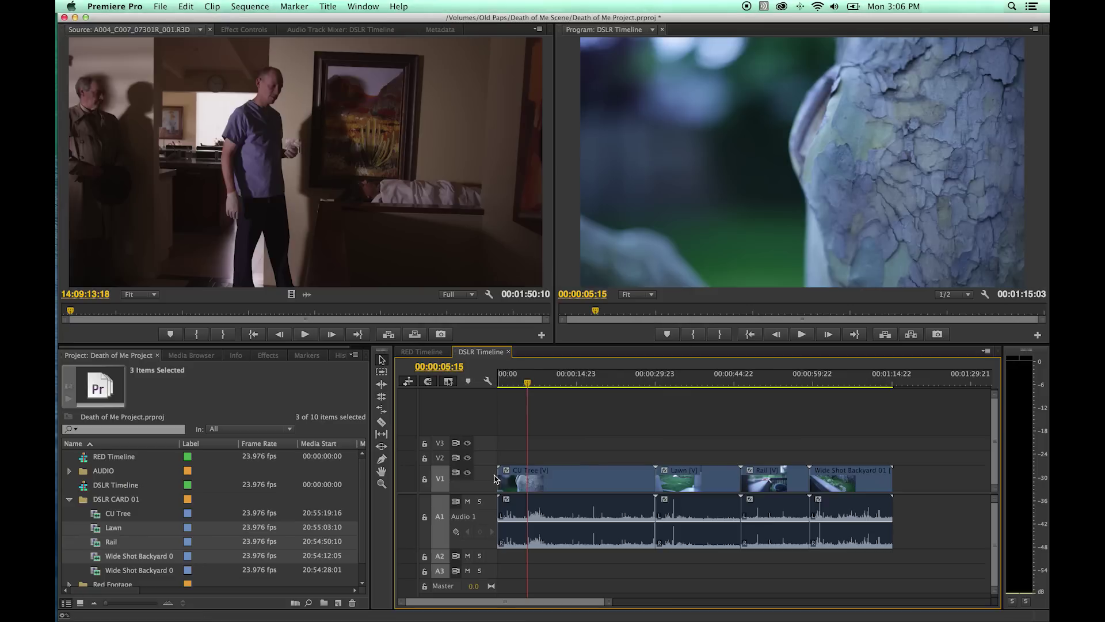
- Toggle tracks V1 and A1 between expanded and minimized height, ending with both tracks minimized
double_click(491, 476)
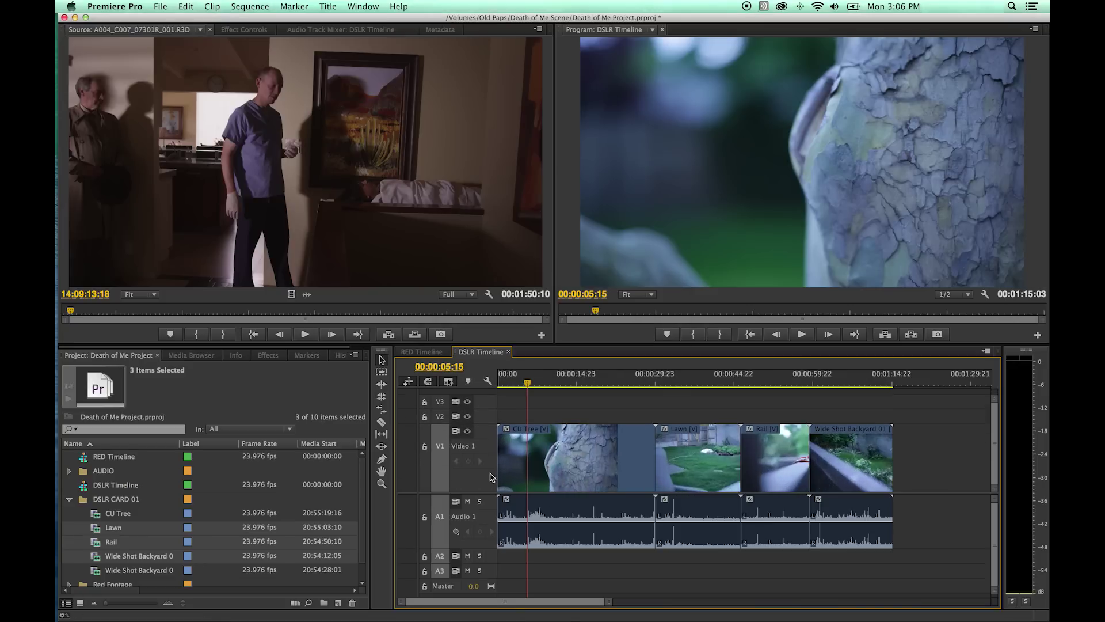
double_click(491, 477)
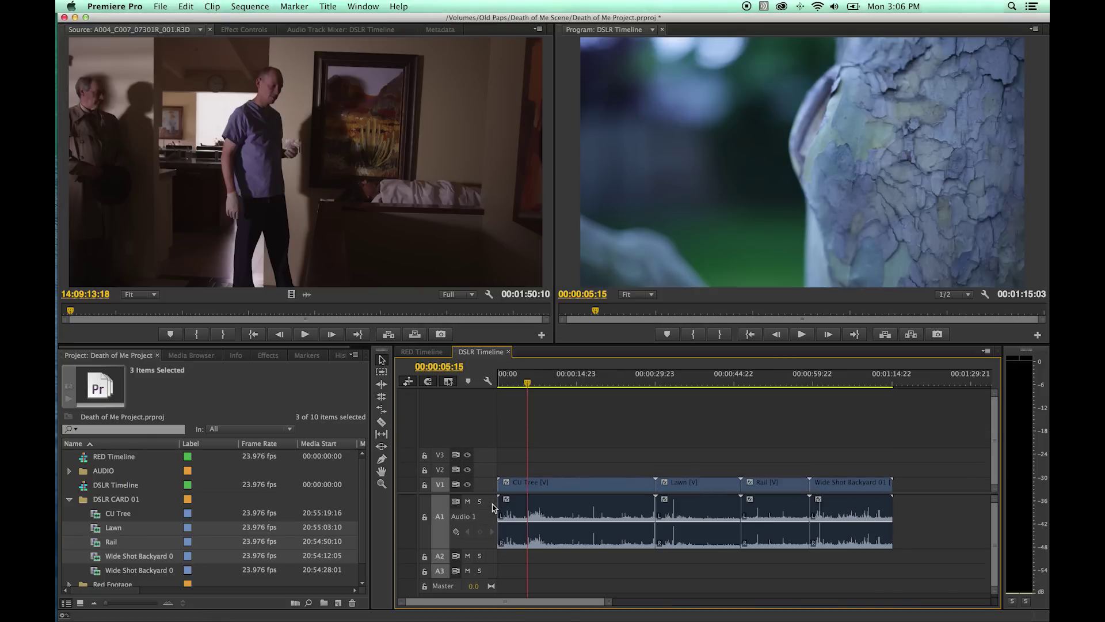
double_click(492, 513)
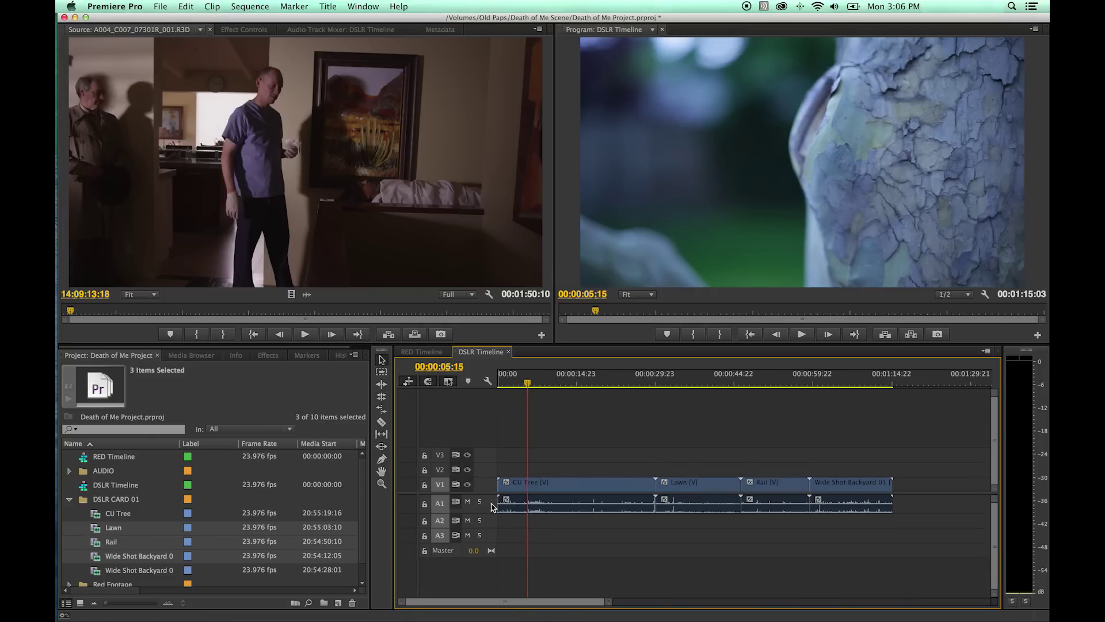
double_click(492, 506)
double_click(492, 507)
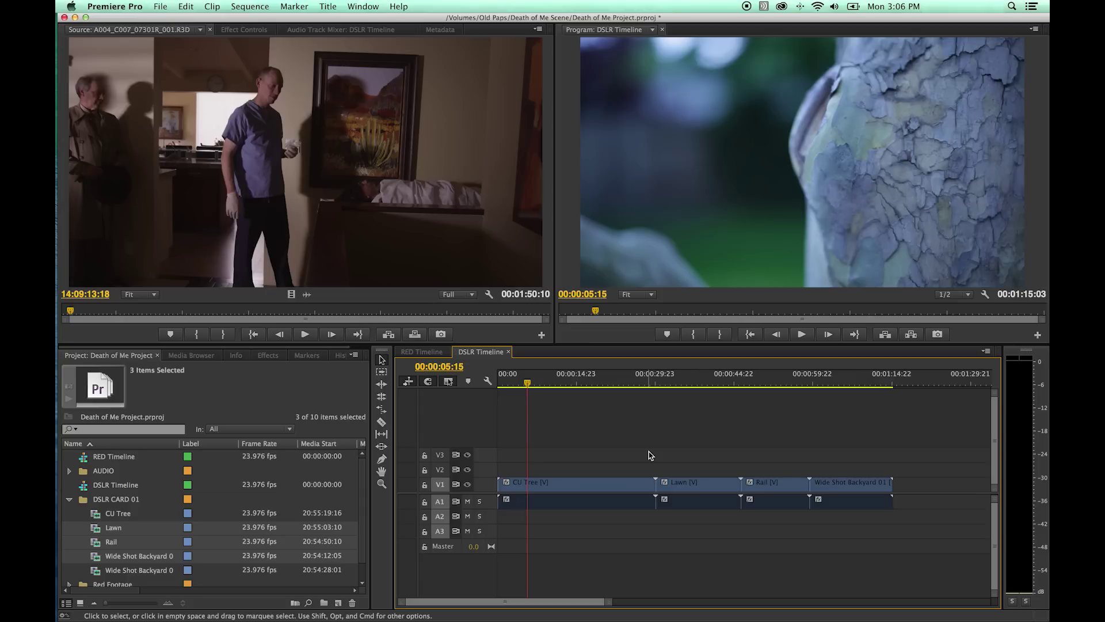
- Expand all tracks and enlarge the video tracks to show bigger clip thumbnails
key("shift+equal")
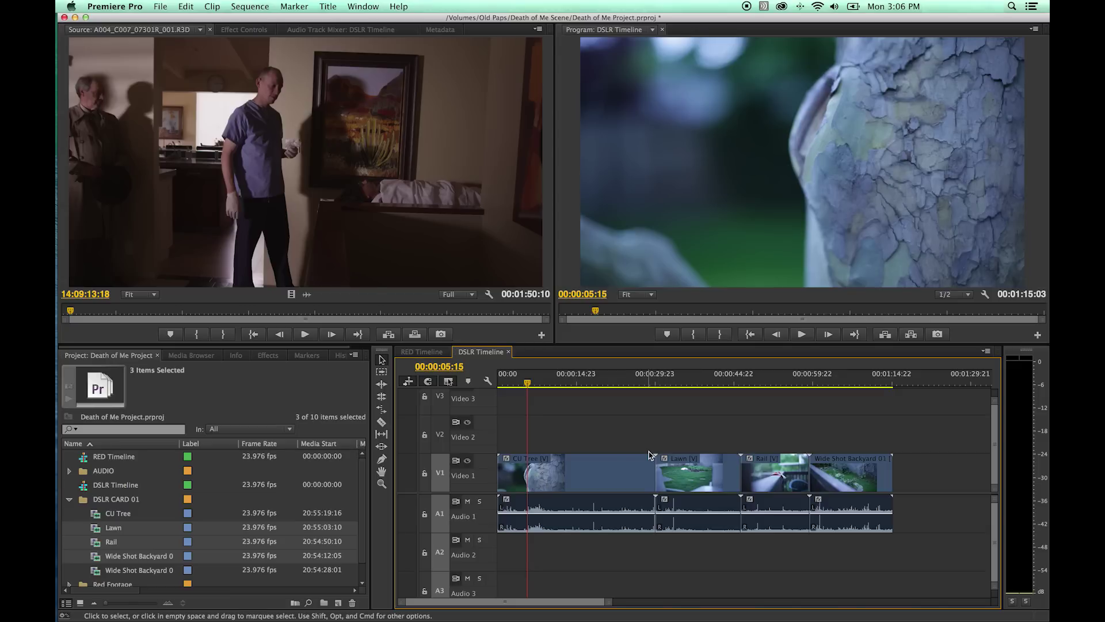
key("super+equal")
key("super+equal")
key("super+equal")
key("super+equal")
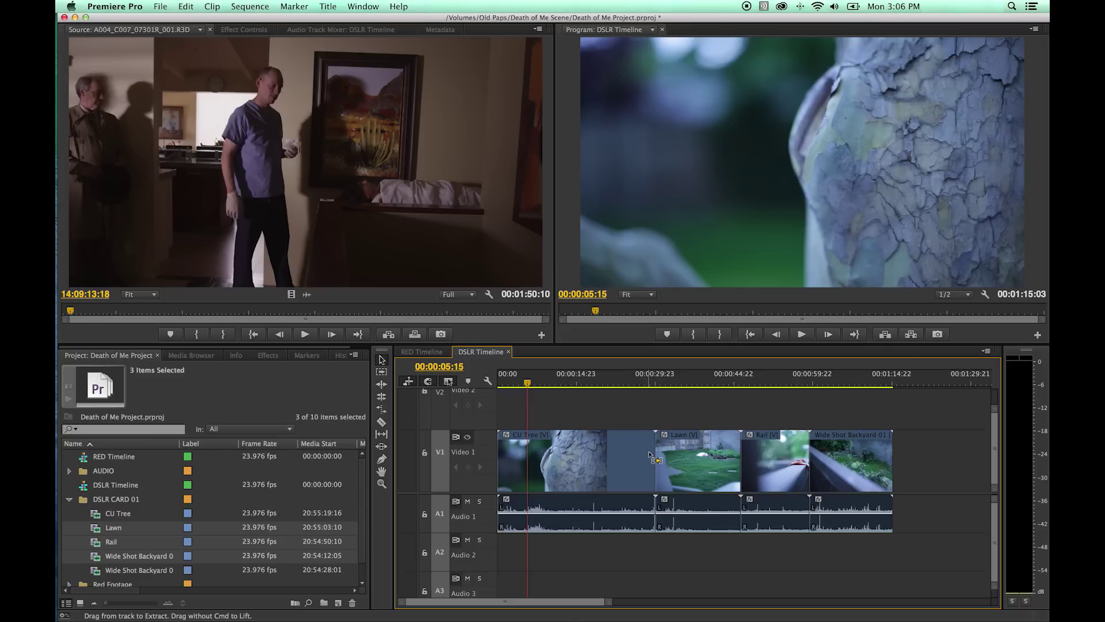
- Reduce the height of the video tracks to small clip thumbnails
key("super+minus")
key("super+minus")
key("super+minus")
key("super+minus")
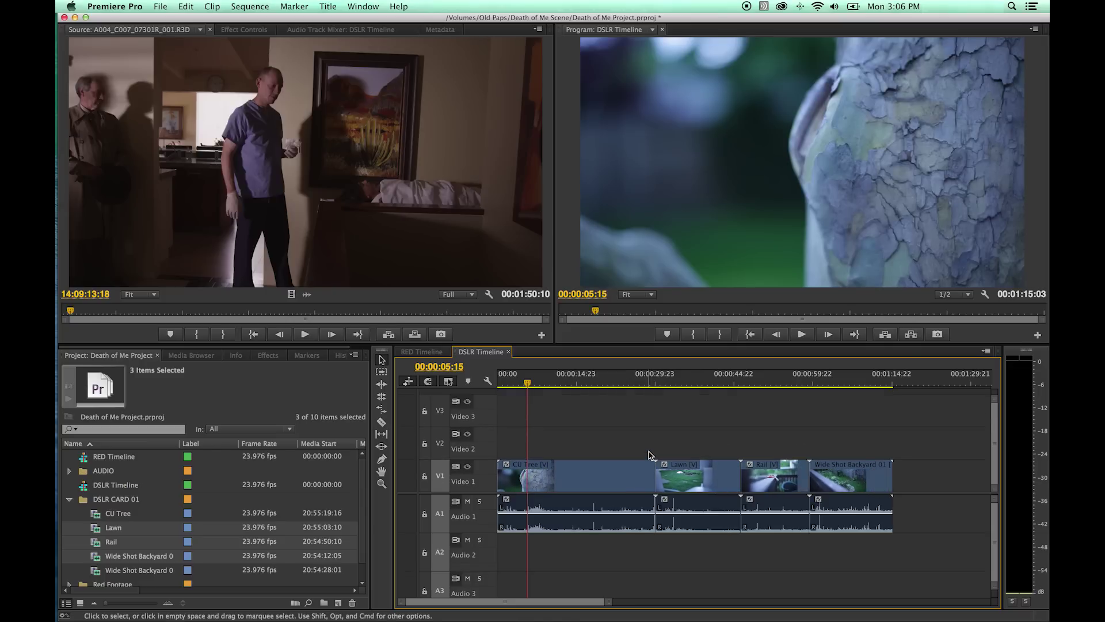
- Adjust the height of the audio tracks to show larger waveforms
key("alt+equal")
key("alt+equal")
key("alt+equal")
key("alt+equal")
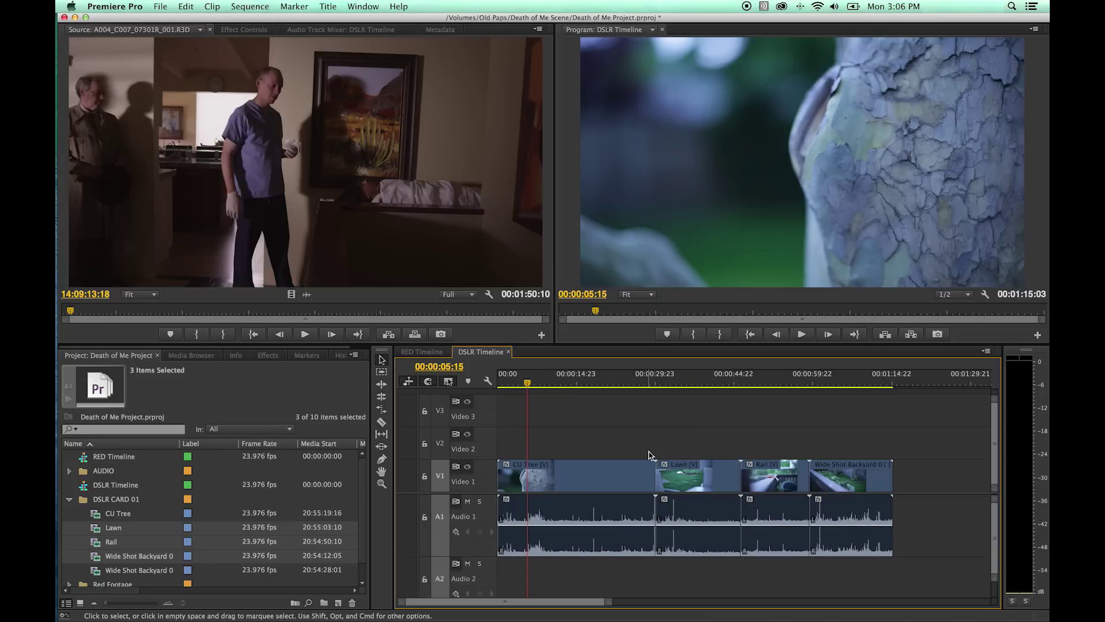
key("alt+equal")
key("alt+equal")
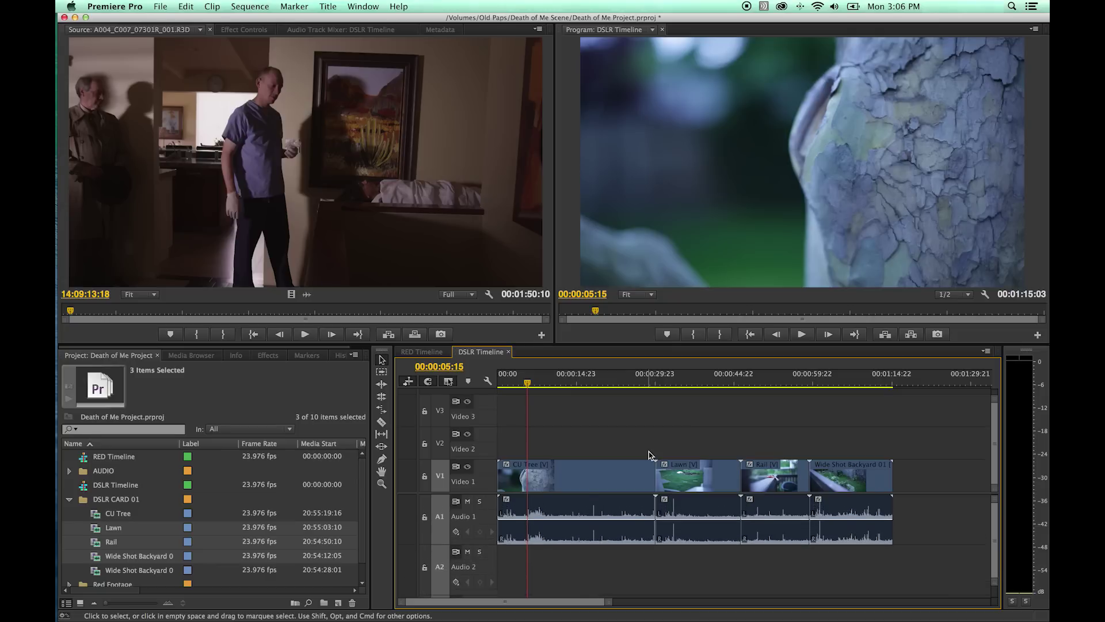
- Lower the height of the audio tracks and raise it again for large waveforms
key("alt+minus")
key("alt+minus")
key("alt+minus")
key("alt+equal")
key("alt+equal")
key("alt+equal")
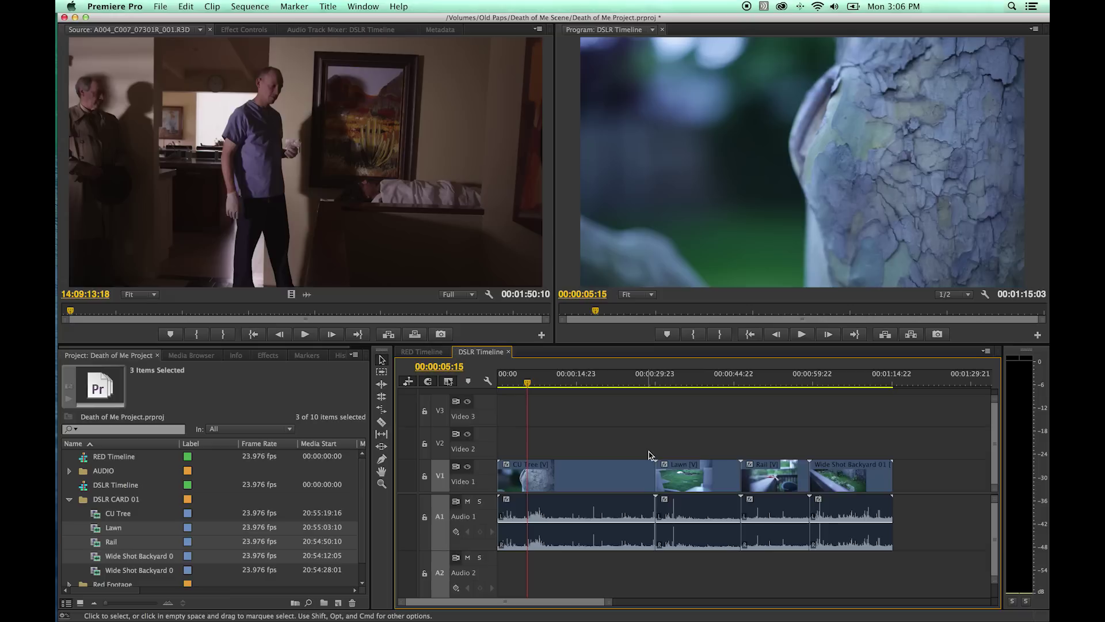
- Toggle tracks V1 and A1 individually between larger and smaller heights, ending with A1's waveform shown
double_click(487, 470)
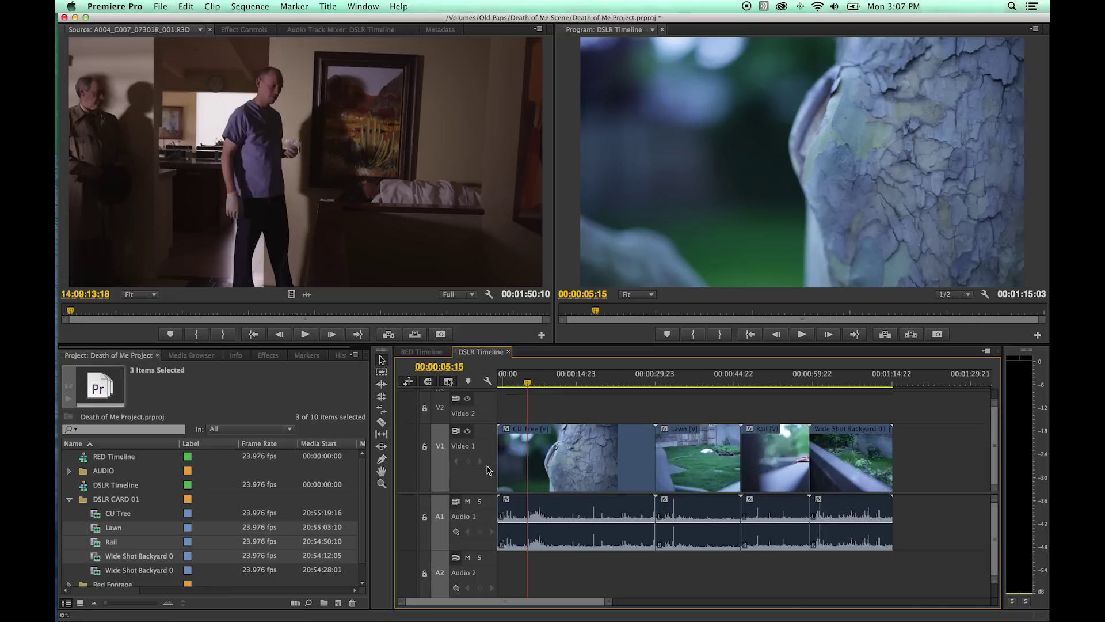
double_click(487, 469)
double_click(494, 507)
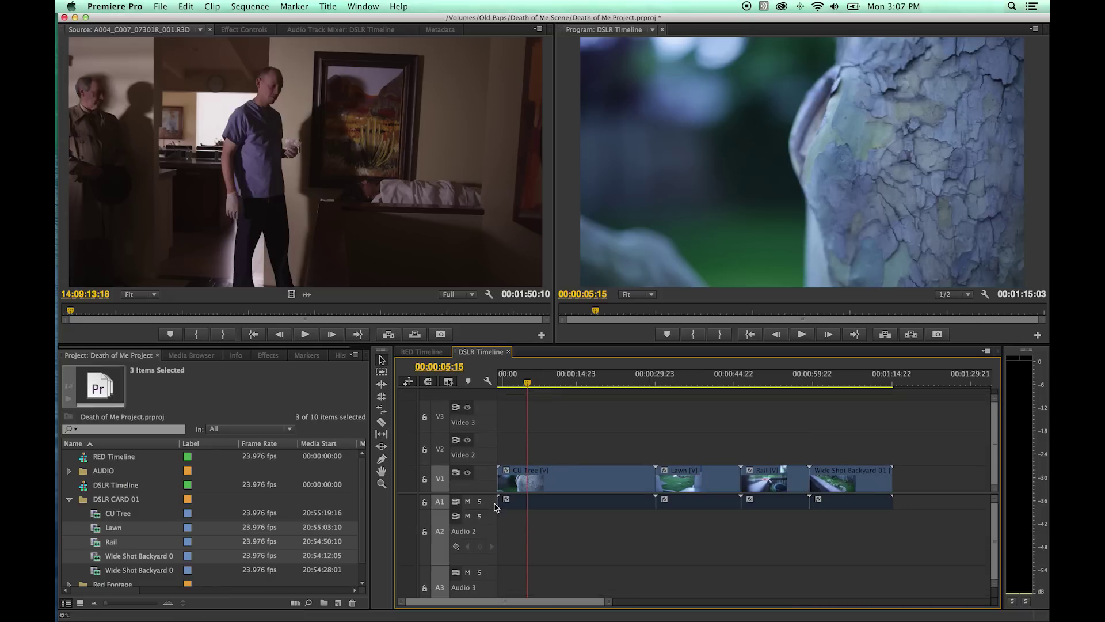
double_click(493, 507)
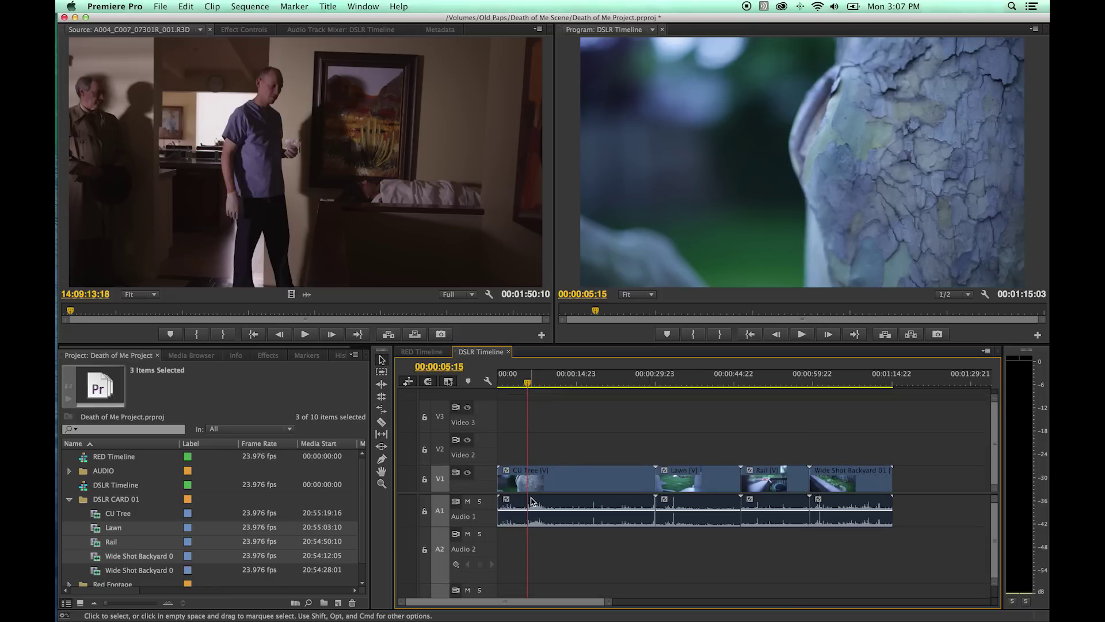
- Compare all tracks expanded and minimized, ending with both the video and audio tracks expanded
key("shift+equal")
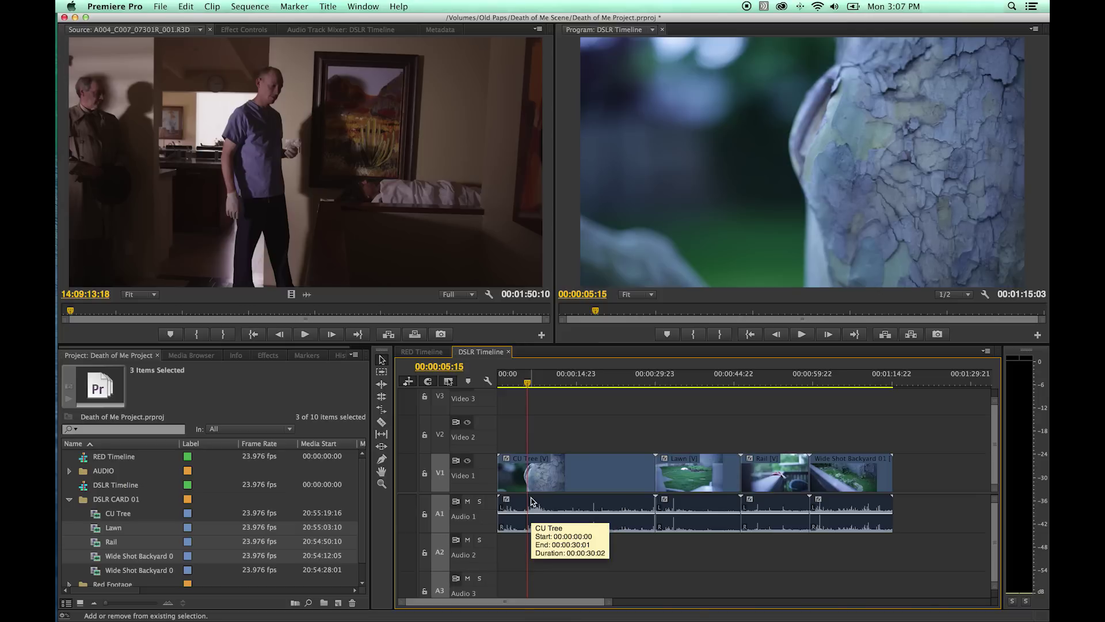
key("shift+minus")
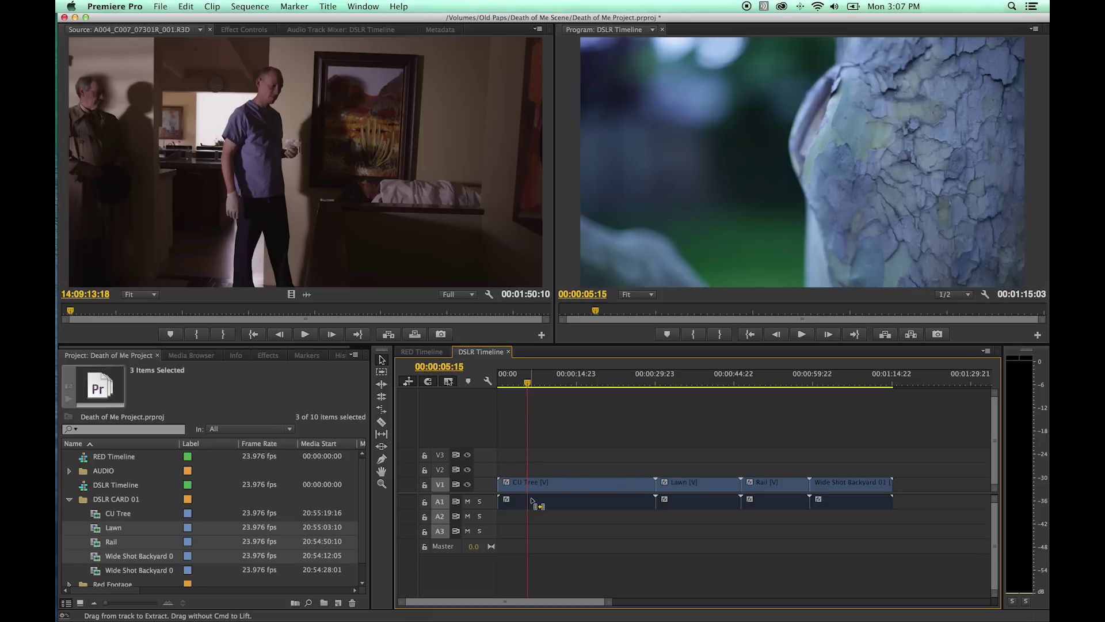
key("super+equal")
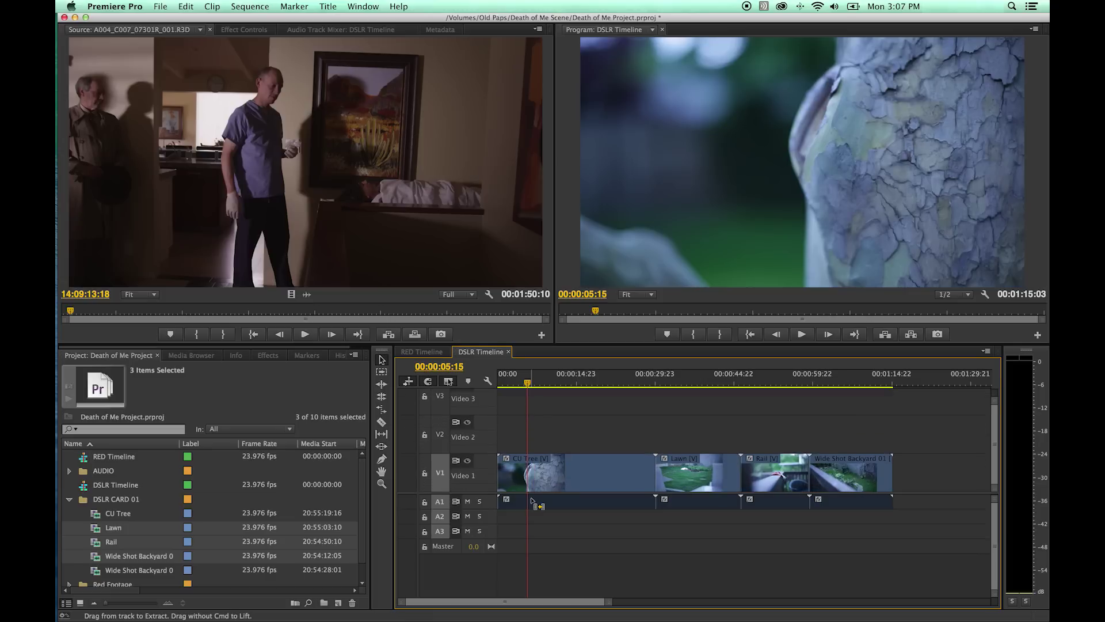
key("alt+equal")
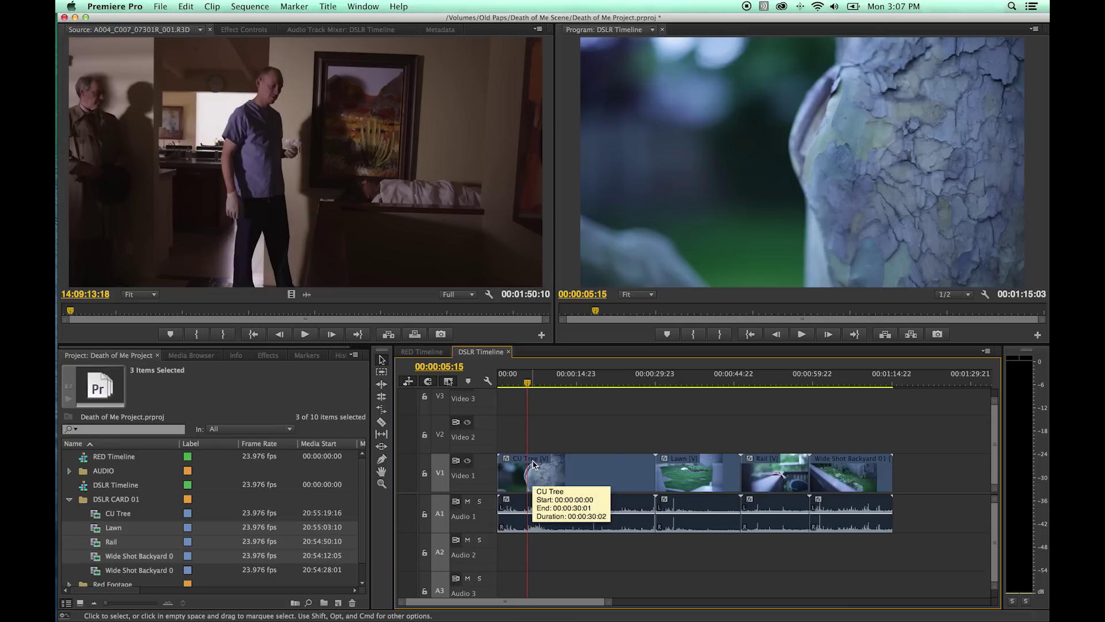
- Lower the heights of audio tracks A2 and A3, and minimize all tracks
key("minus")
key("minus")
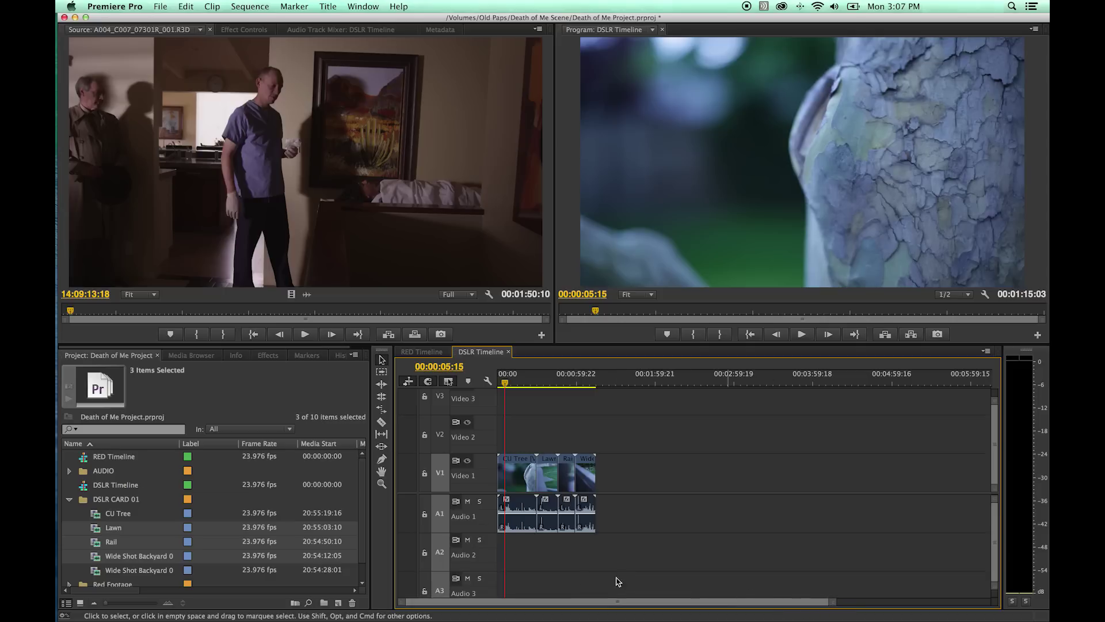
scroll(446, 570, "down", 2)
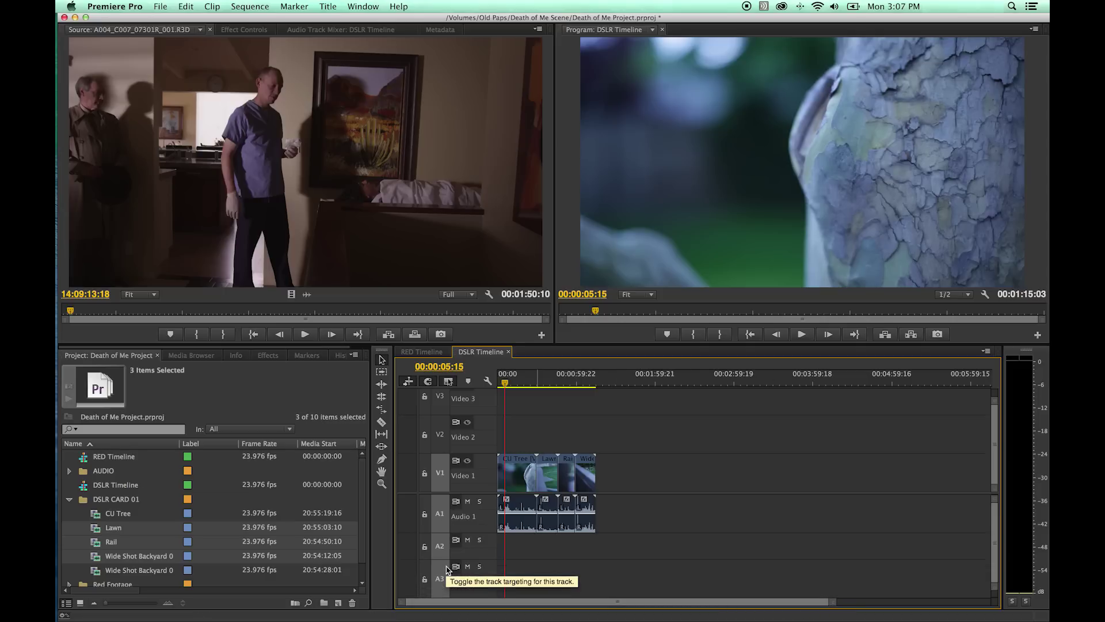
scroll(478, 581, "down", 1)
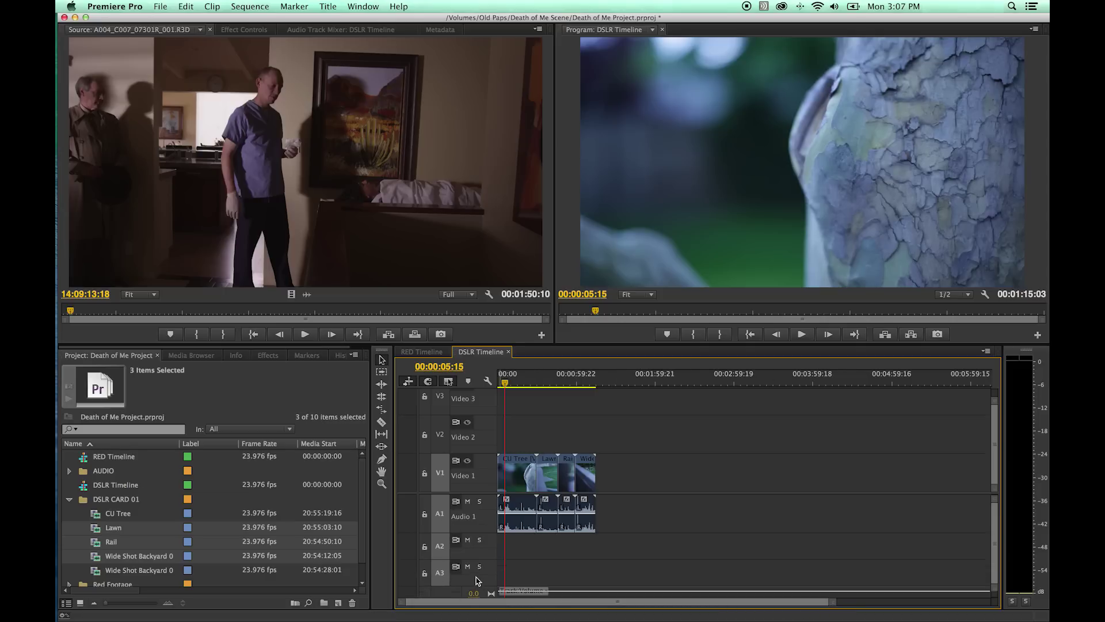
key("shift+minus")
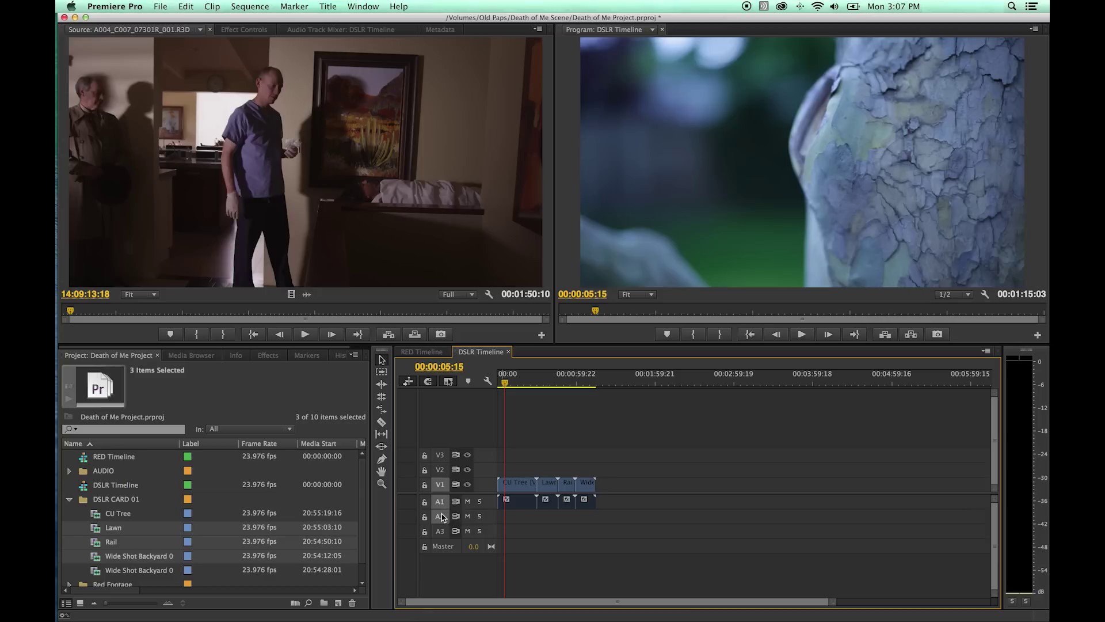
- Leave only tracks V1 and A1 targeted, and compare closer and wider zoom levels of the DSLR Timeline sequence
left_click(442, 455)
key("=")
key("=")
key("=")
key("minus")
key("minus")
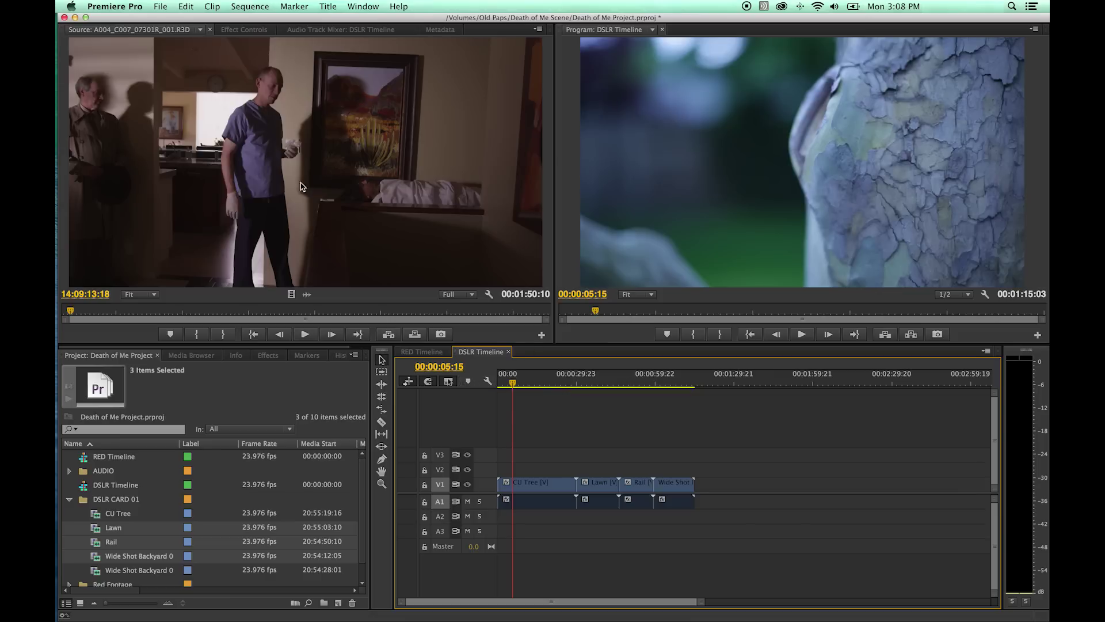
- Add a sequence marker at 00:00:05:15, and select and deselect the CU Tree clip
left_click(471, 382)
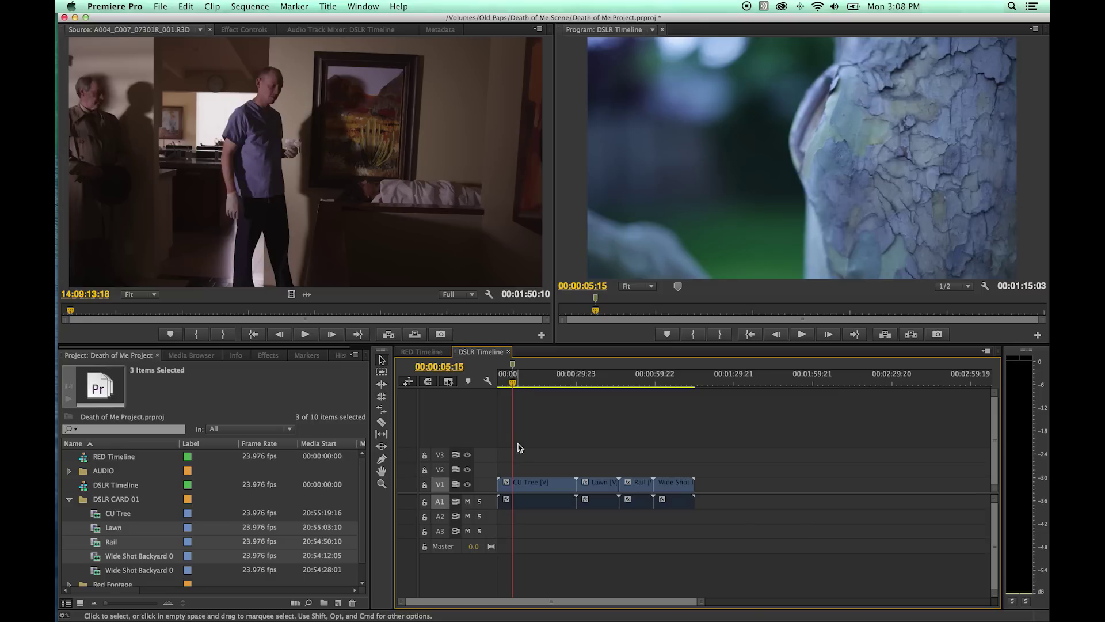
left_click(524, 484)
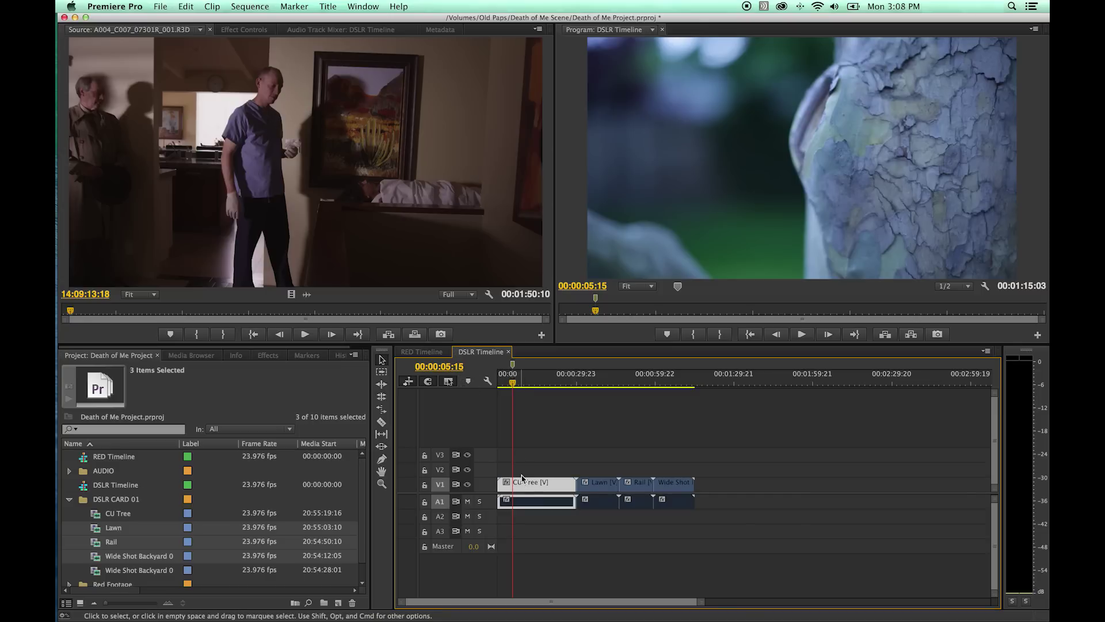
left_click(559, 457)
- Move the Lawn, Rail and Wide Shot Backyard 01 clips together about 15 seconds later, leaving a gap after CU Tree
key("=")
key("=")
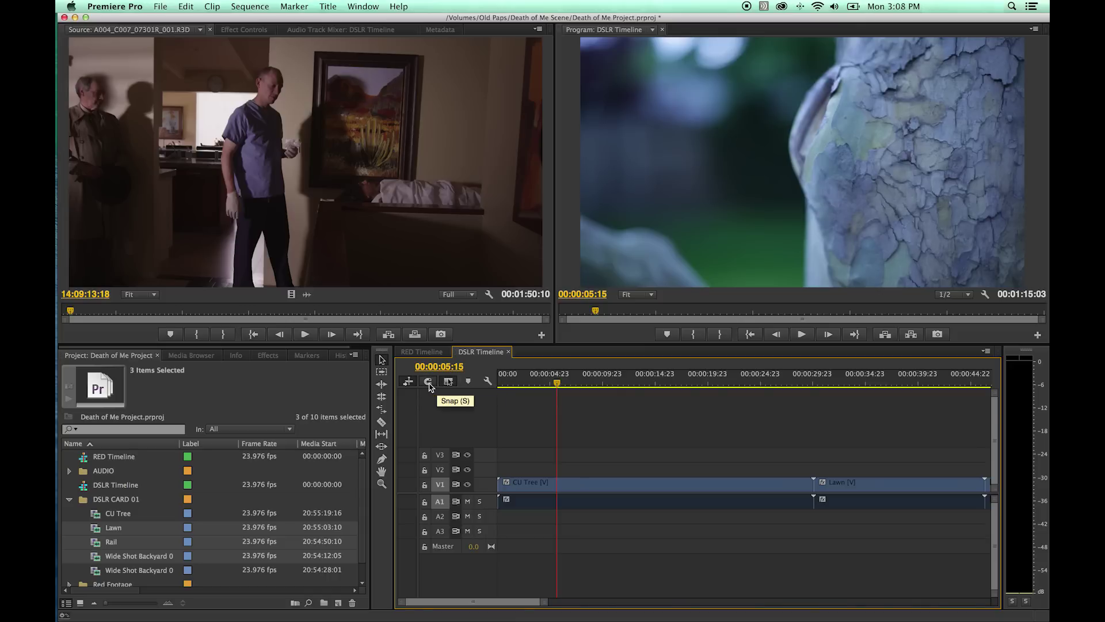
key("minus")
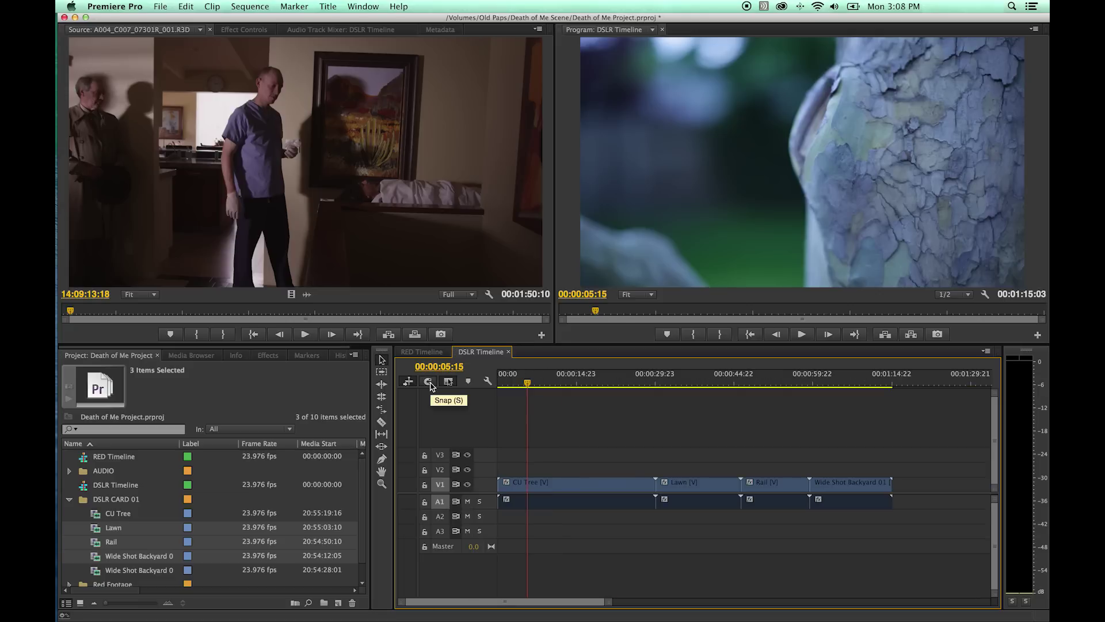
left_click_drag(679, 436, 870, 526)
left_click_drag(695, 485, 774, 491)
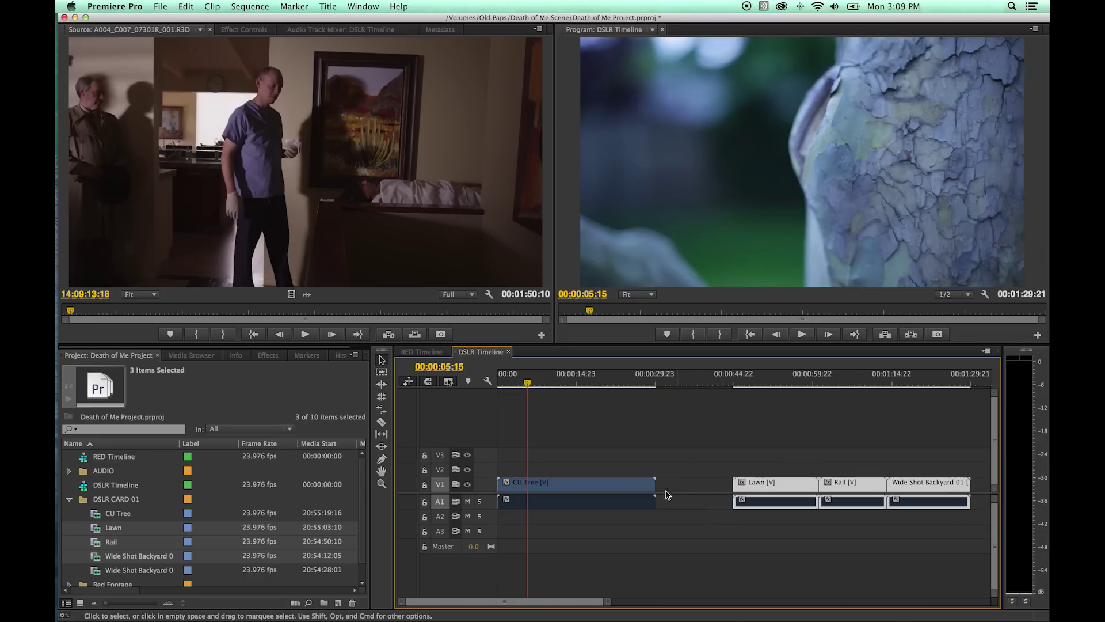
- Turn off snapping and move the three selected clips back near the end of CU Tree, leaving a small gap
left_click(428, 382)
left_click_drag(778, 488, 707, 491)
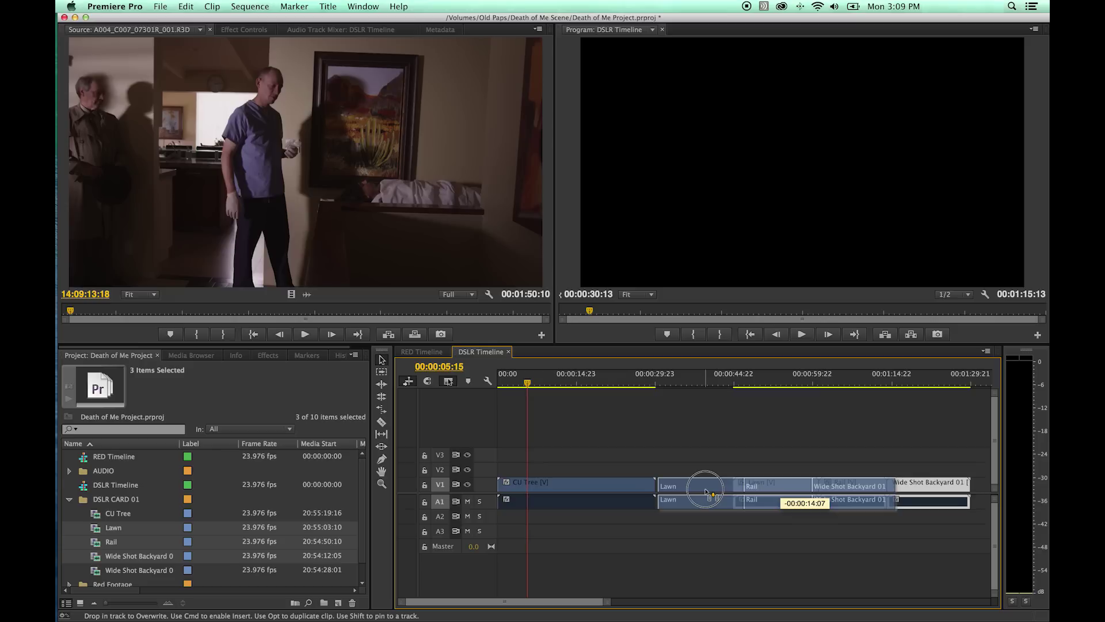
left_click_drag(708, 491, 695, 498)
- Examine the gap between CU Tree and Lawn up close around 00:00:29:22, and return to the full sequence view
left_click_drag(584, 383, 657, 386)
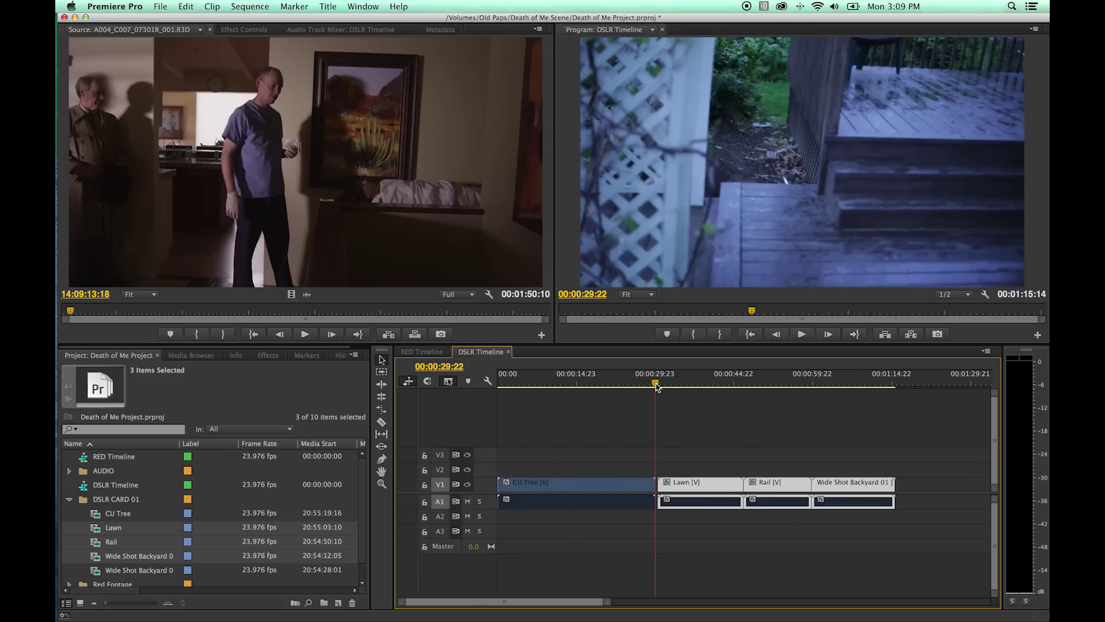
key("=")
key("=")
key("=")
key("=")
key("=")
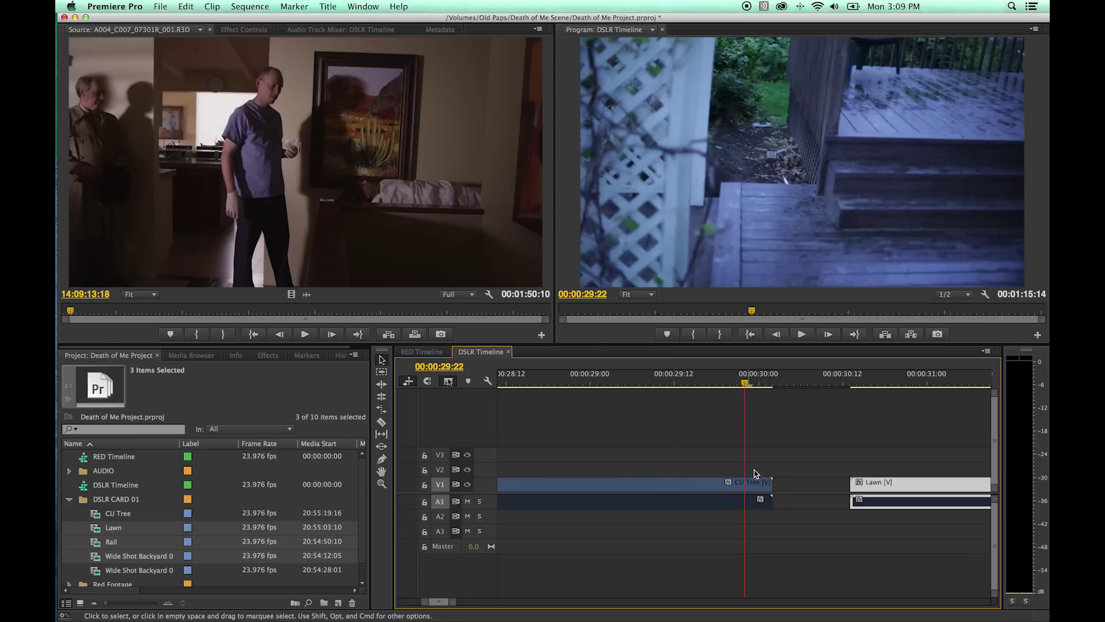
key("minus")
key("minus")
key("minus")
key("minus")
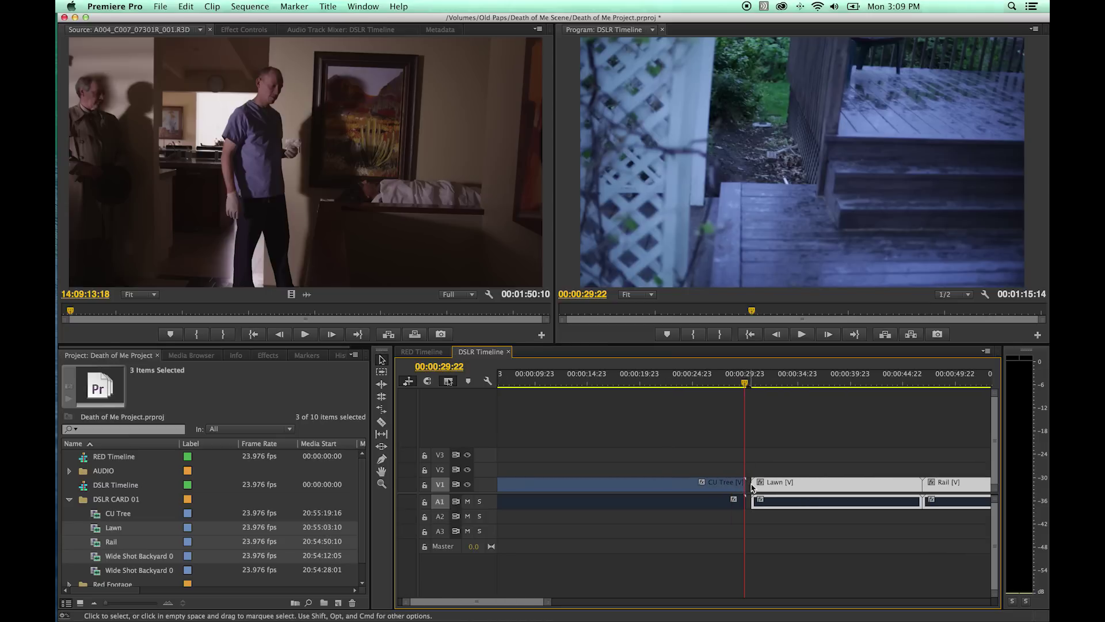
key("minus")
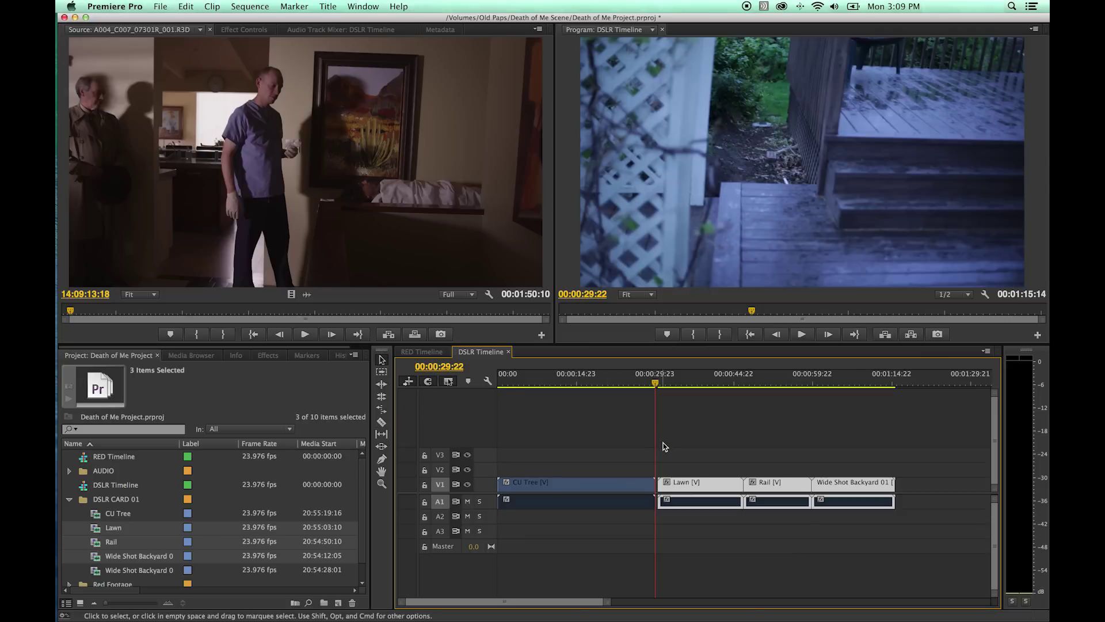
- Move the Lawn, Rail and Wide Shot Backyard 01 clips away from CU Tree, and snap them back against its end
left_click_drag(684, 455, 881, 525)
left_click_drag(719, 493, 751, 492)
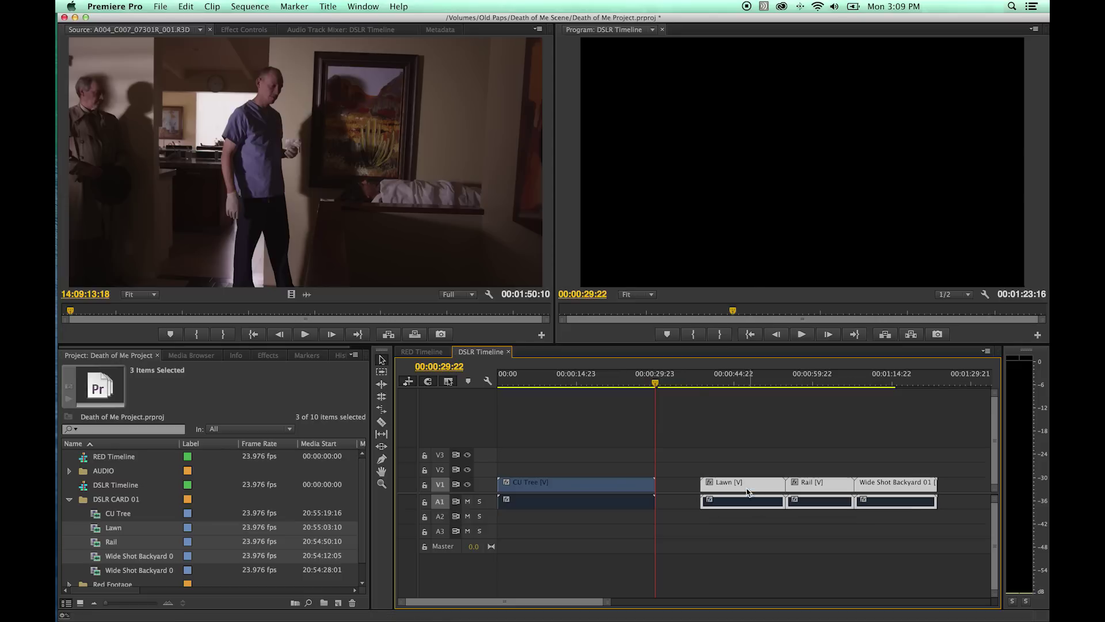
left_click(743, 490)
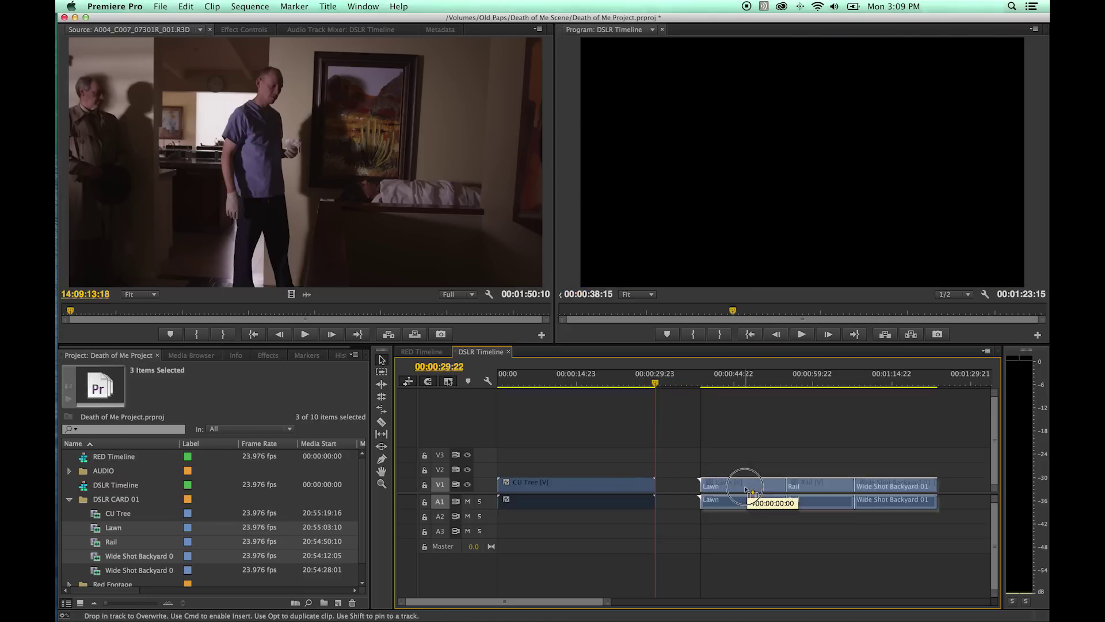
left_click_drag(667, 381, 680, 381)
left_click_drag(755, 493, 706, 494)
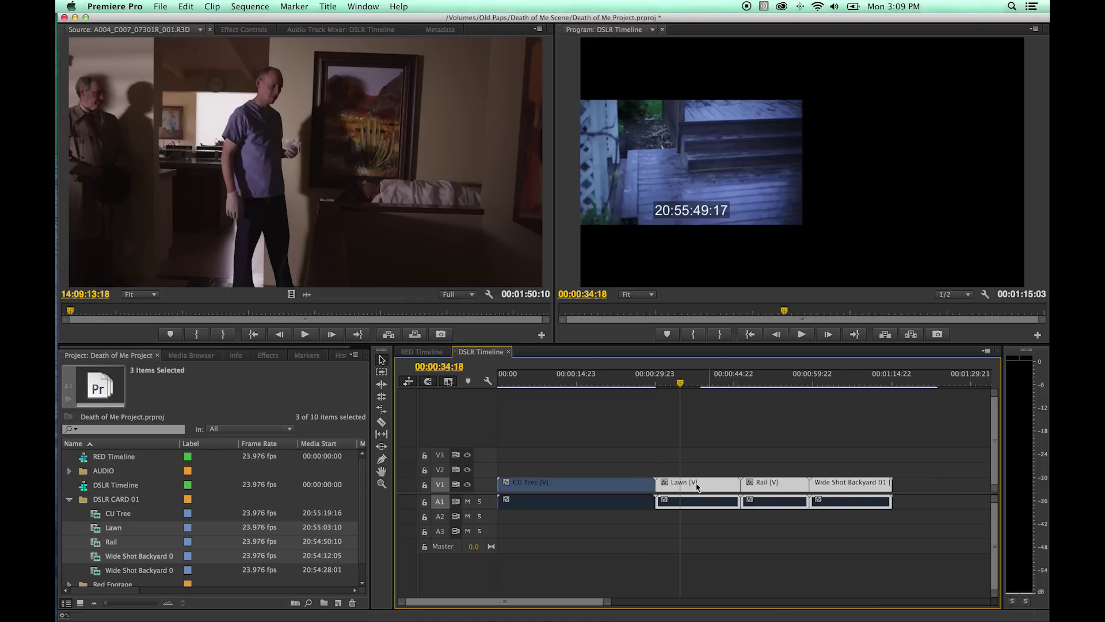
- Examine the edit point between CU Tree and Lawn up close from 00:00:29:11, and return to a wide sequence view
left_click_drag(650, 382, 653, 385)
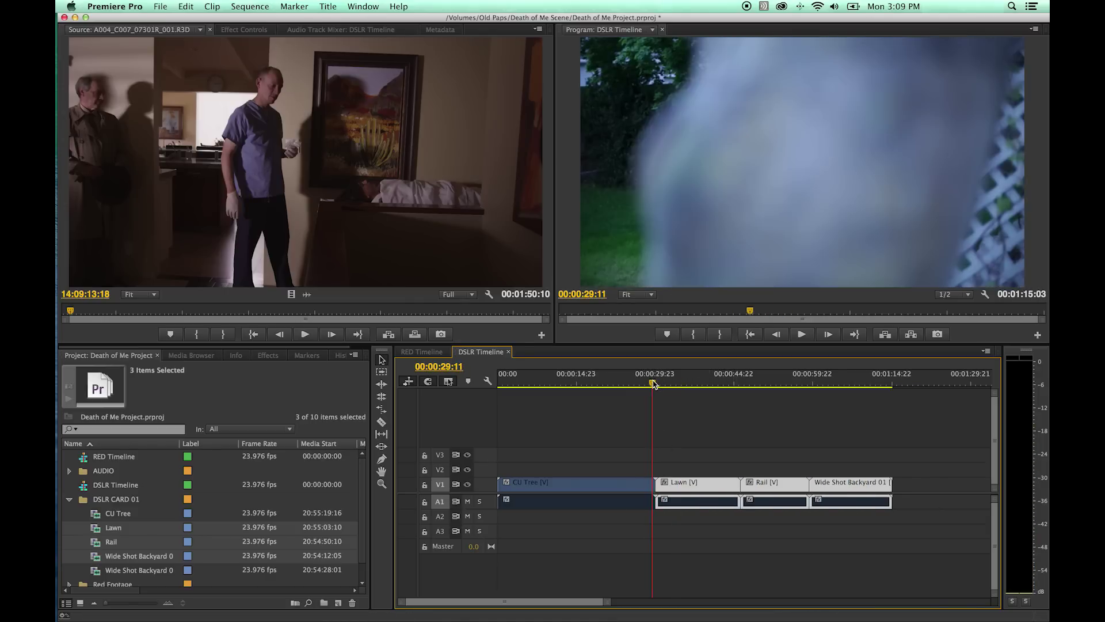
key("=")
key("=")
key("=")
key("=")
key("=")
key("=")
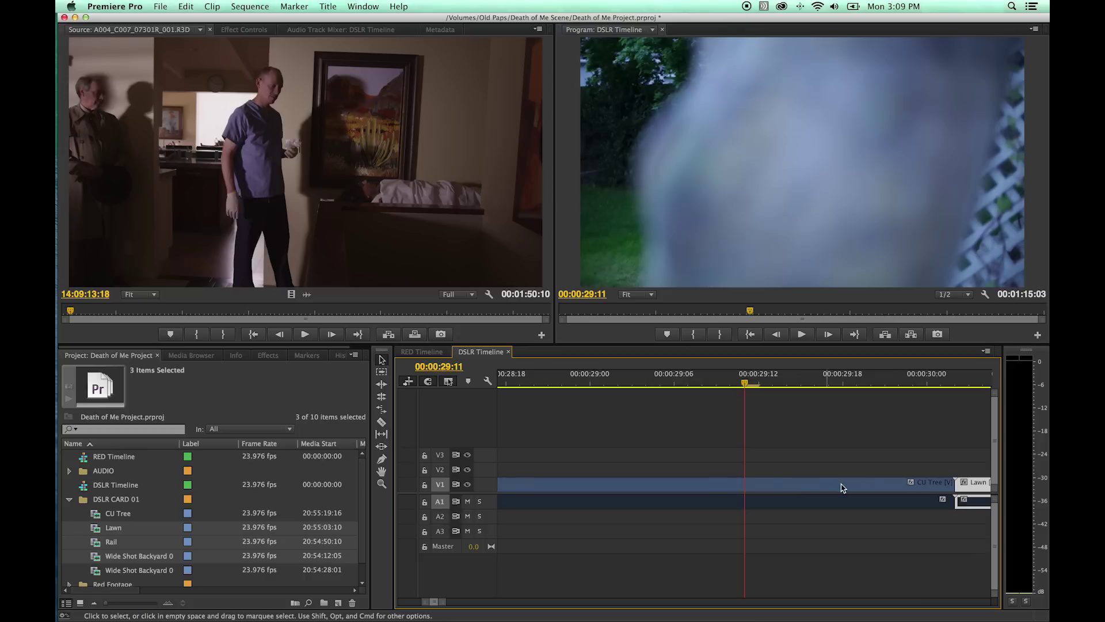
key("minus")
key("minus")
key("minus")
key("minus")
key("minus")
key("minus")
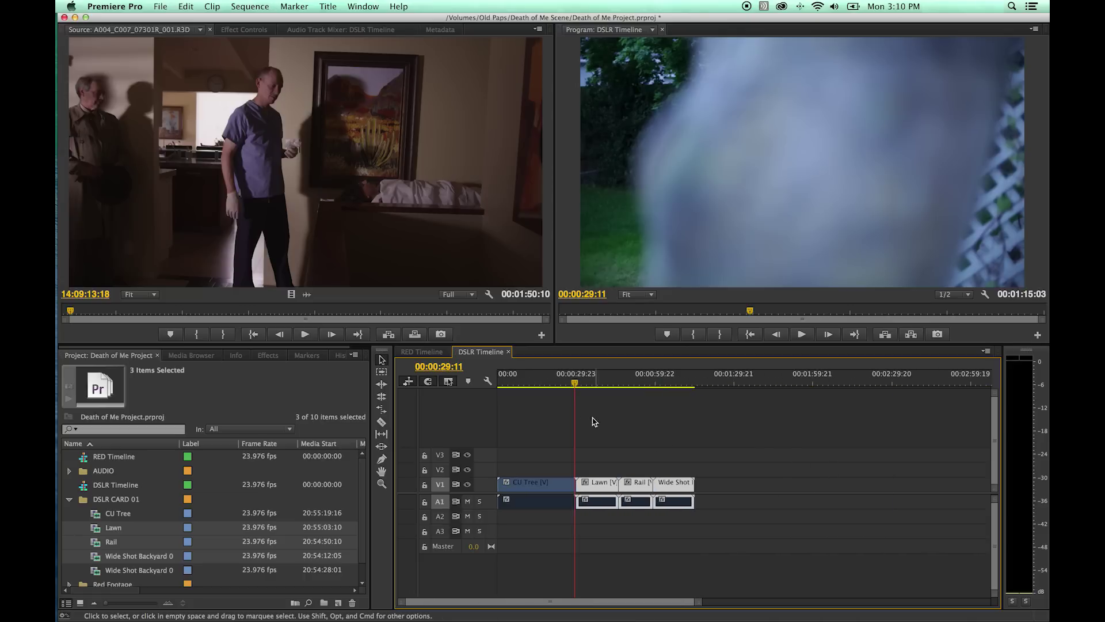
- Turn on the display of through edits in the DSLR Timeline
left_click(487, 383)
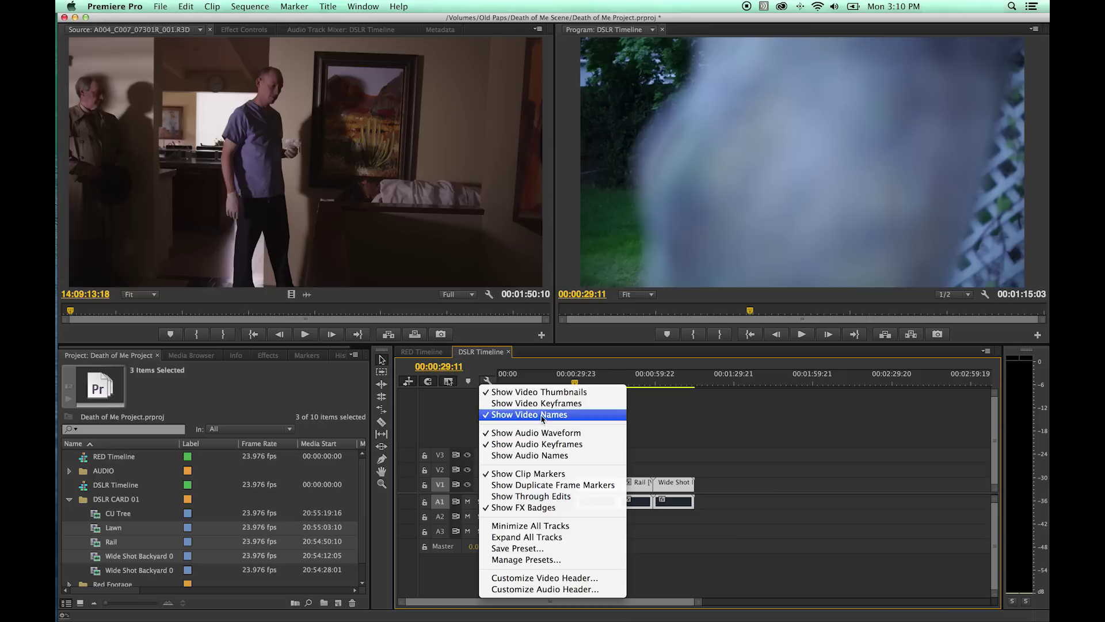
left_click(526, 498)
- Cut the CU Tree clip in two at 00:00:16:15, and scrub through its second part to 00:00:27:11
left_click_drag(590, 382, 540, 389)
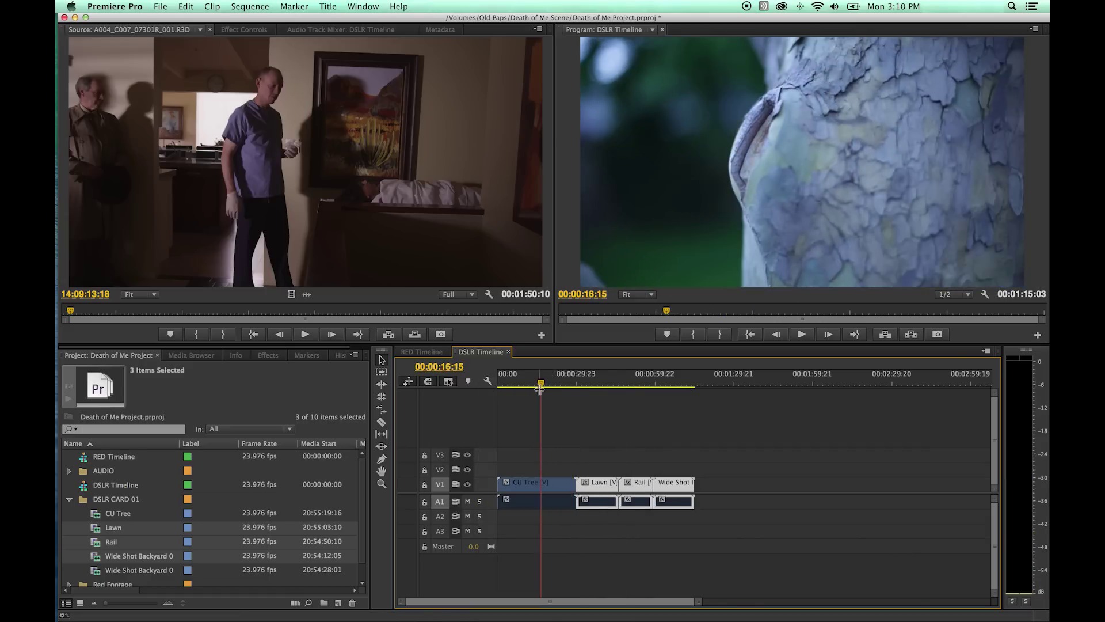
left_click(547, 440)
key("super+k")
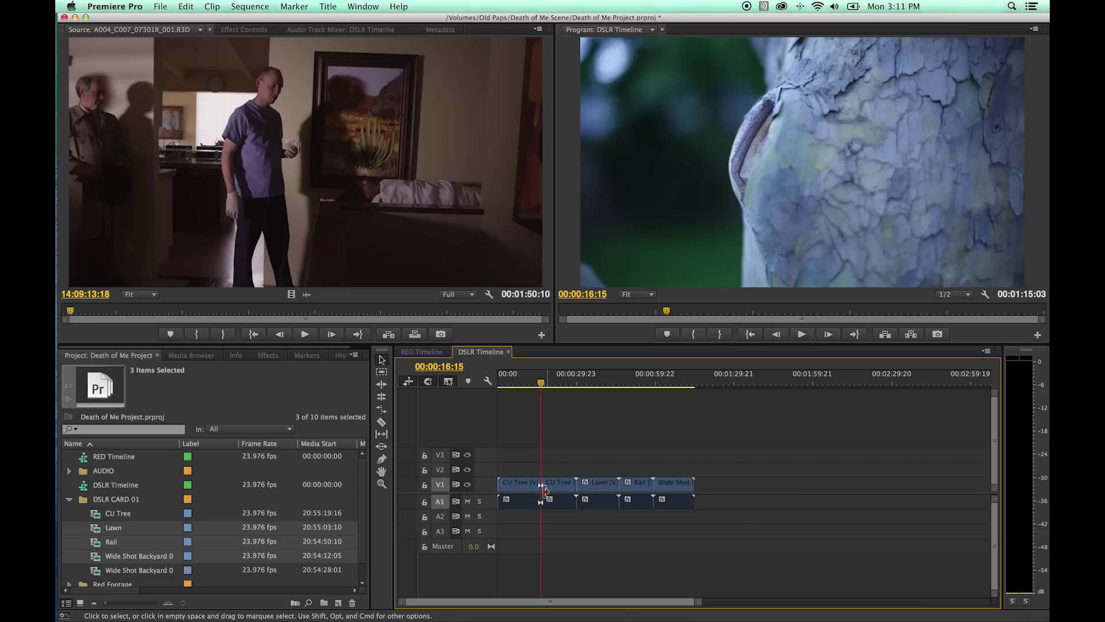
left_click_drag(546, 387, 558, 383)
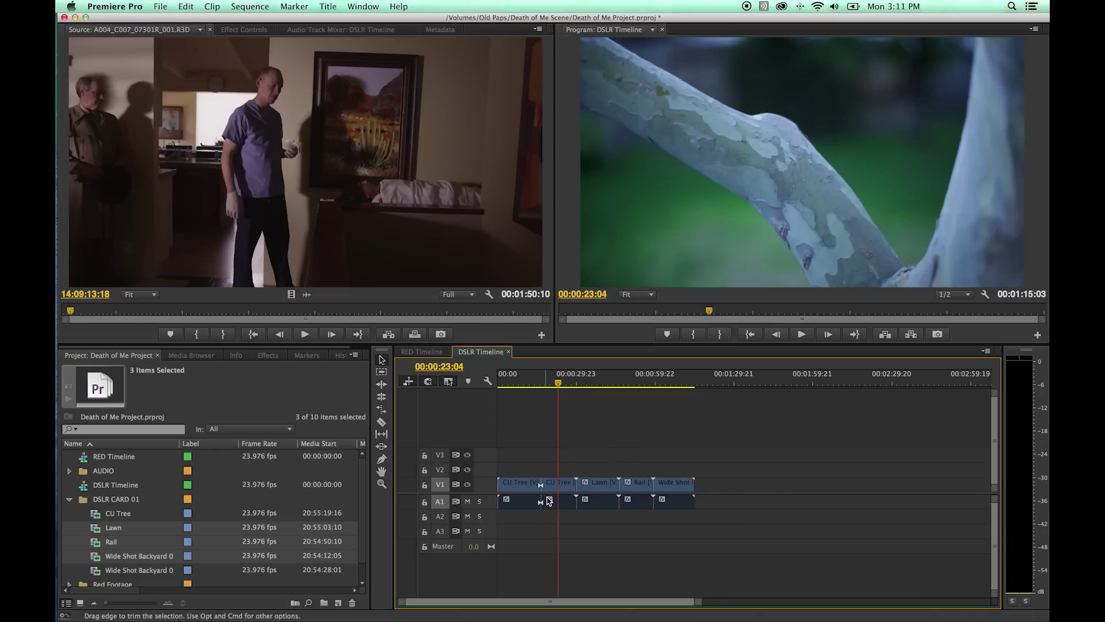
left_click_drag(565, 387, 570, 384)
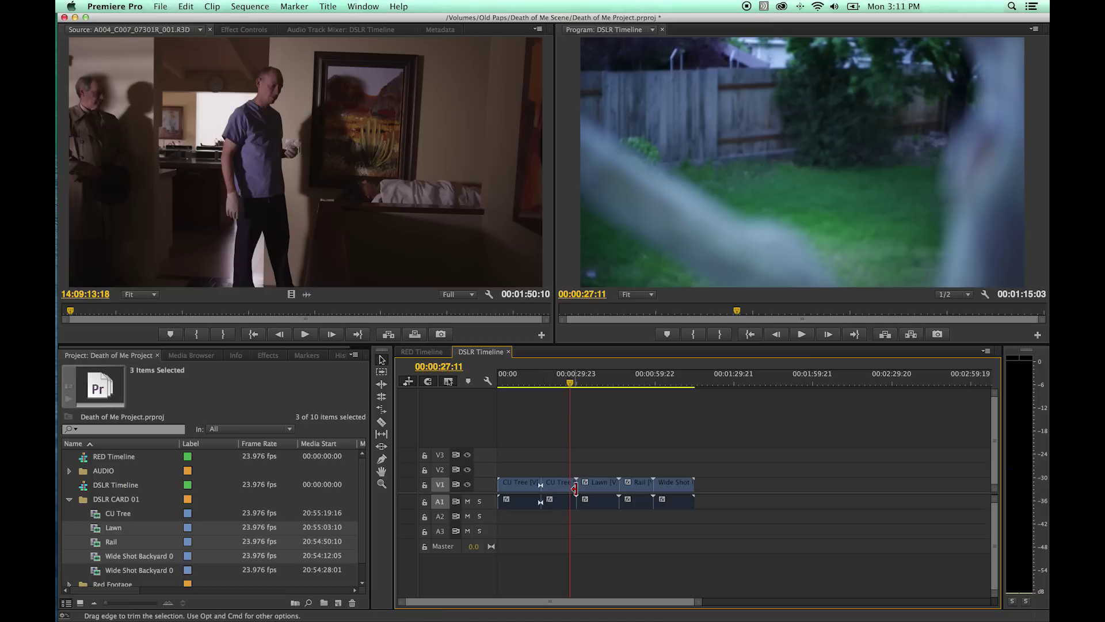
- Join the through edit in CU Tree back into a single clip, and scrub to 00:00:18:05
right_click(540, 485)
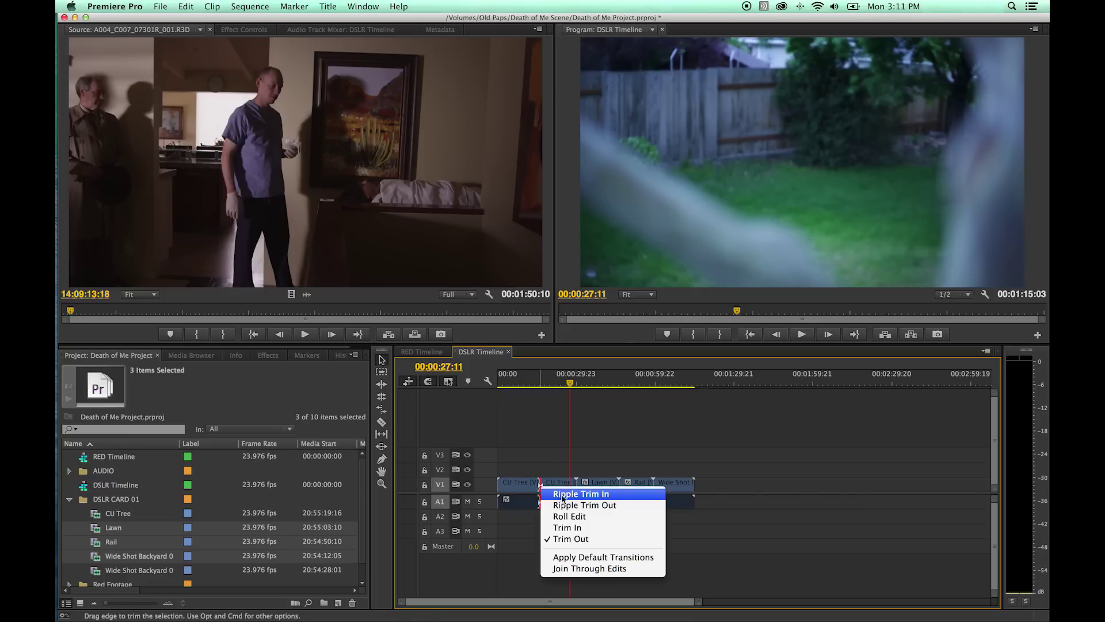
left_click(588, 569)
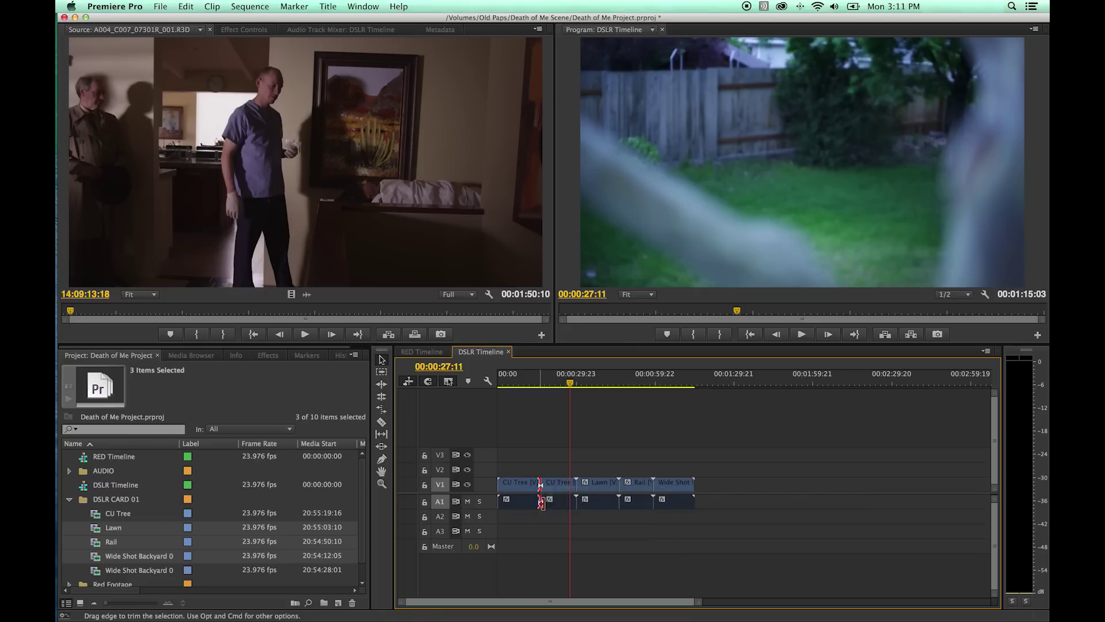
left_click(548, 384)
left_click_drag(548, 384, 545, 384)
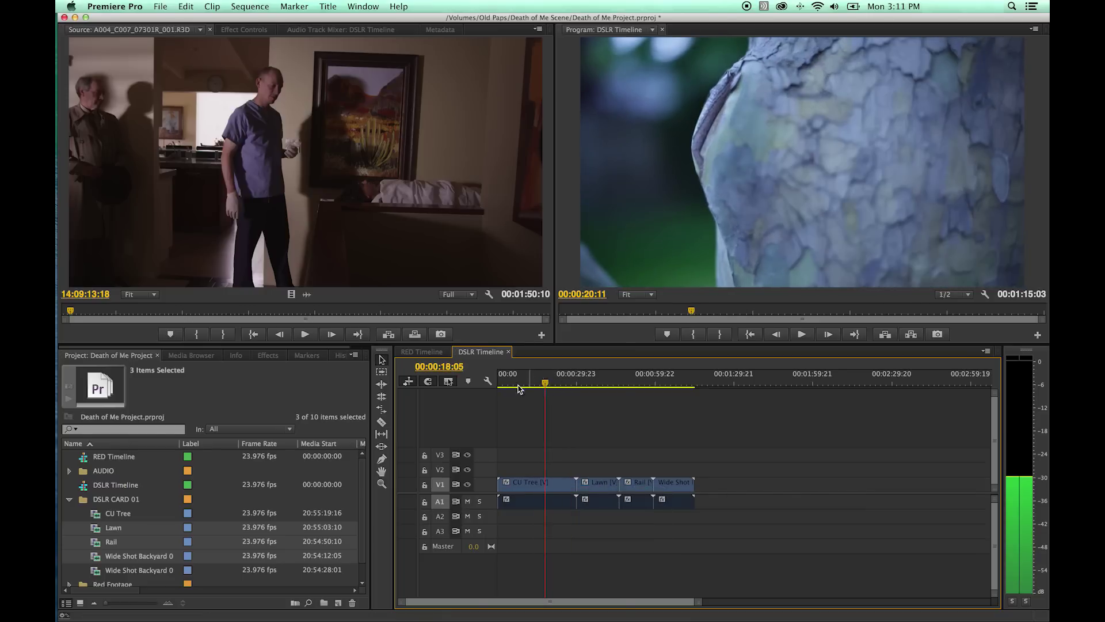
left_click(488, 381)
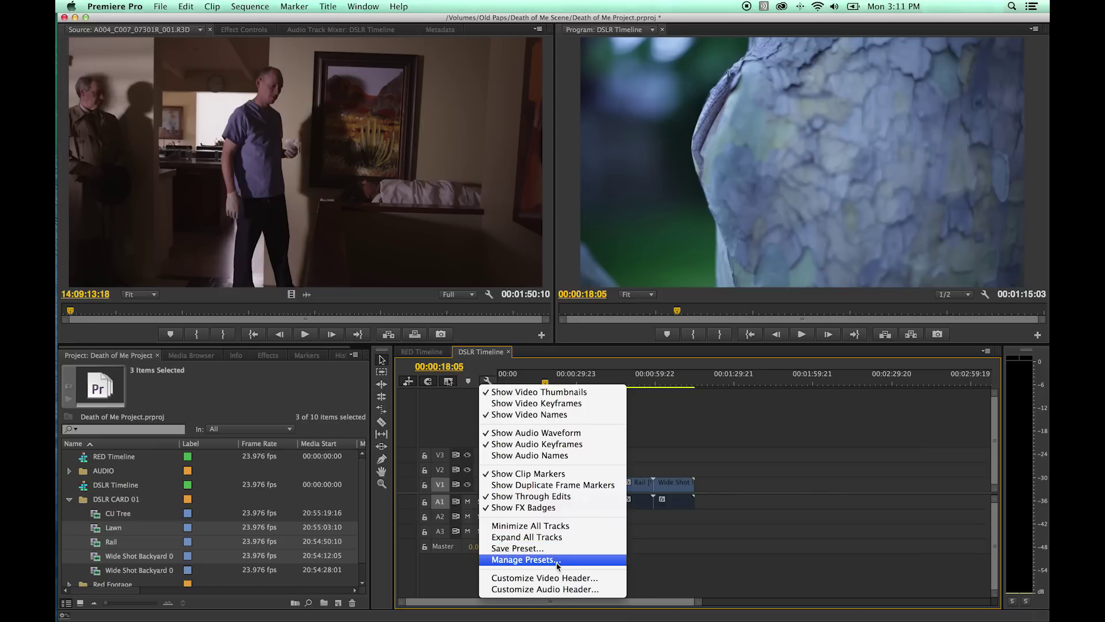
left_click(675, 434)
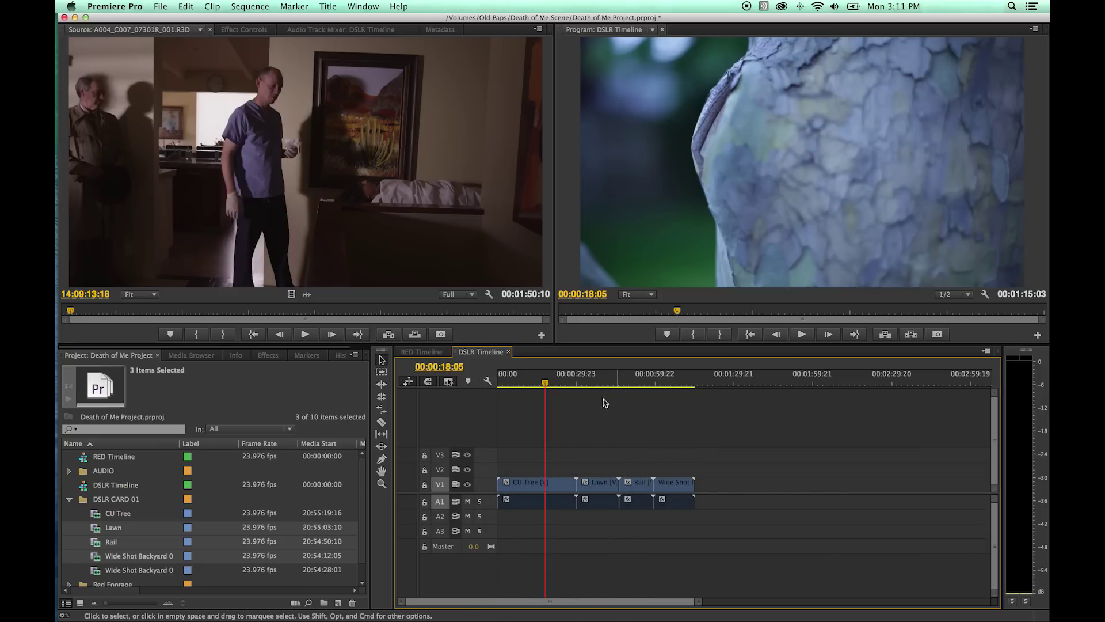